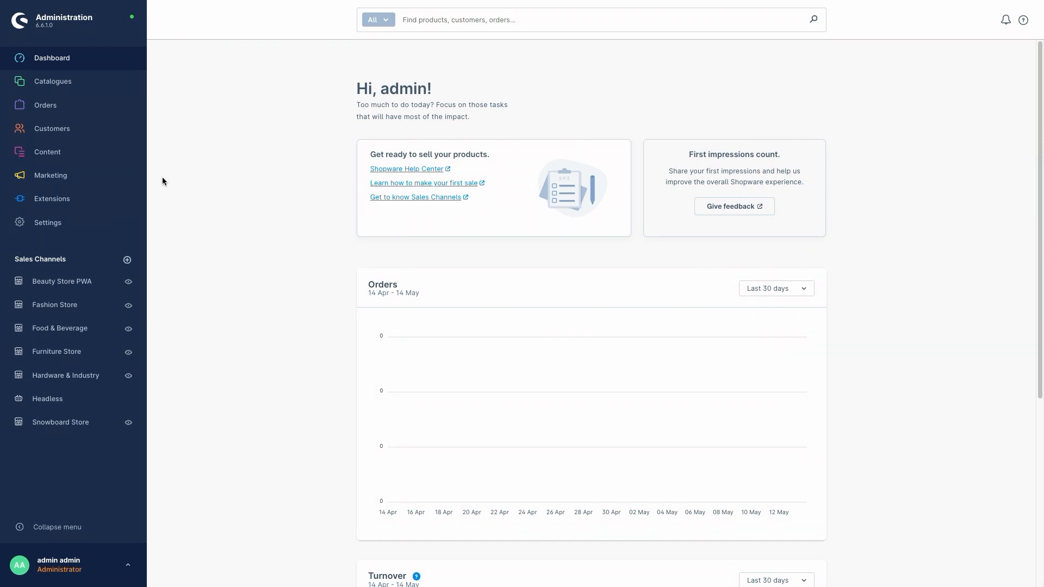
- Open the Digital Sales Rooms configuration and view which sales channels it can be applied to
{"action": "mouse_move", "coordinate": [84, 174]}
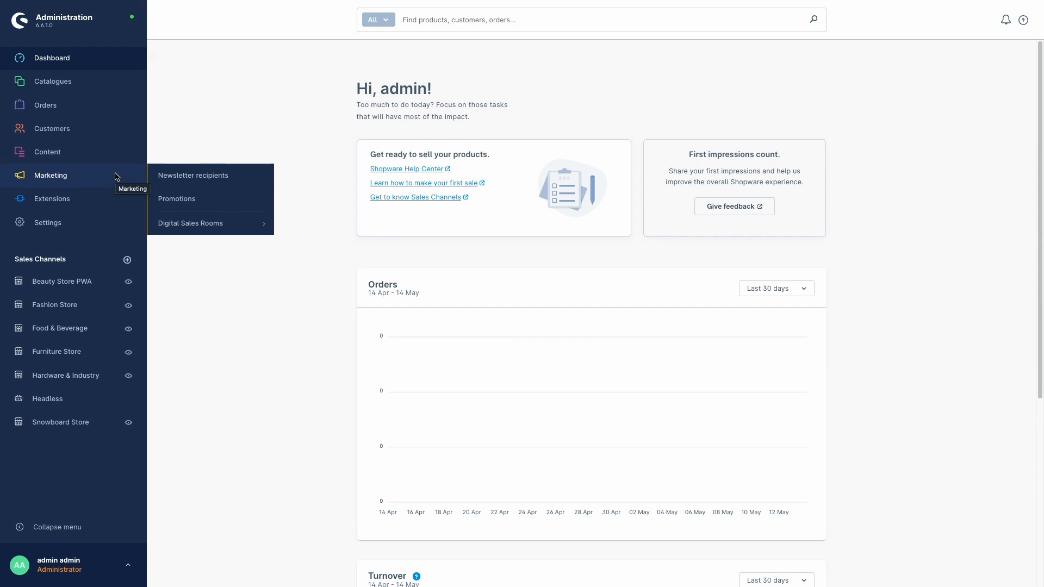
{"action": "mouse_move", "coordinate": [194, 225]}
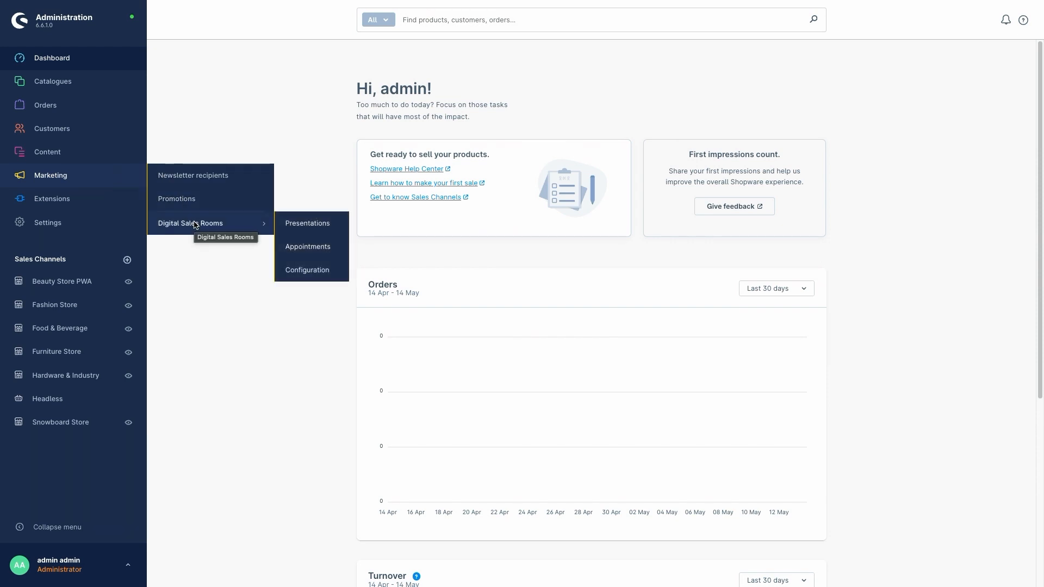
{"action": "left_click", "coordinate": [308, 270]}
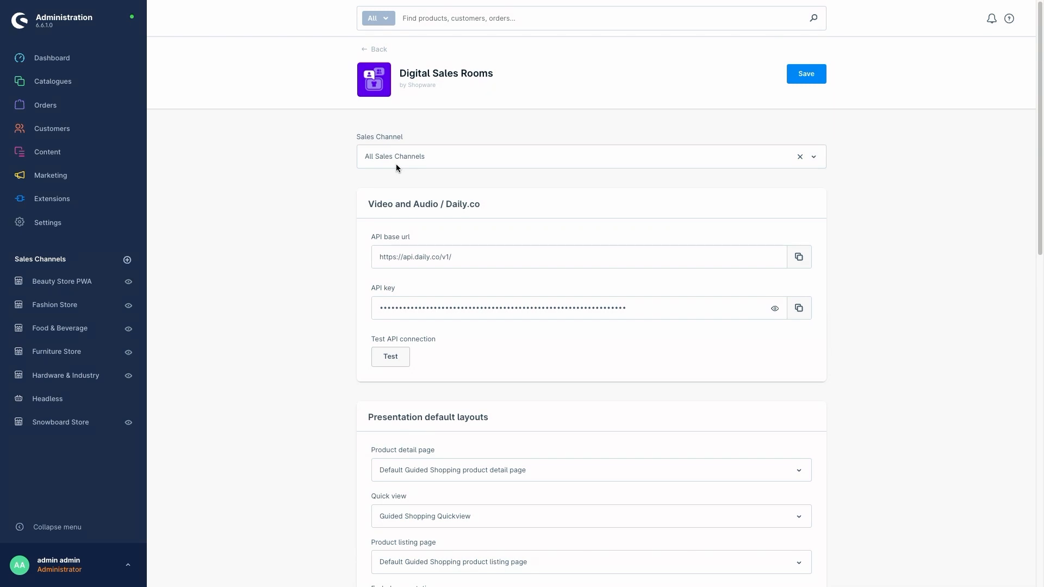
{"action": "left_click", "coordinate": [442, 161]}
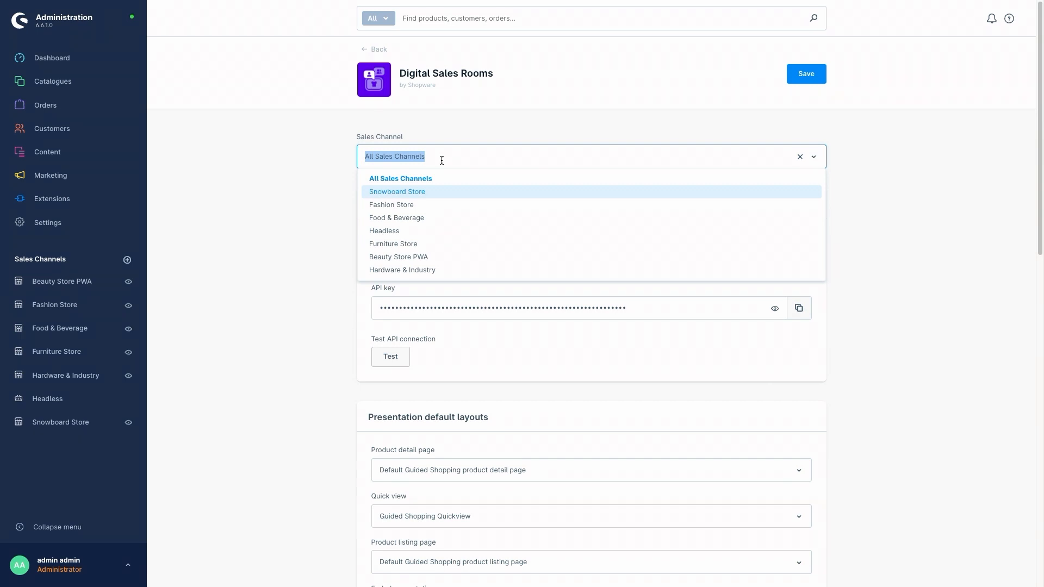
{"action": "left_click", "coordinate": [321, 192]}
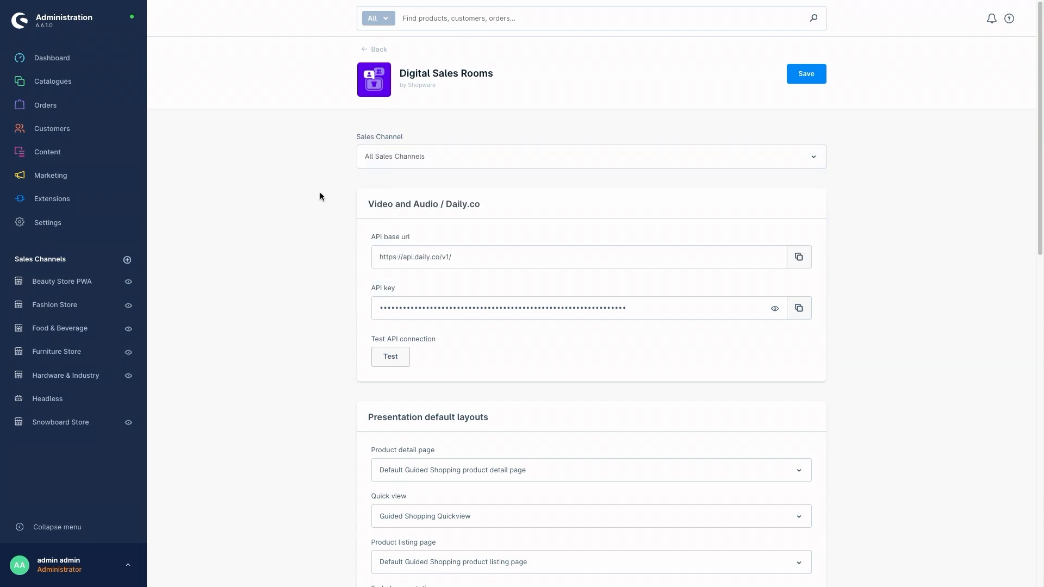
- Review the Daily.co video and audio settings and the presentation default layouts, including the choices for the product detail page
{"action": "scroll", "coordinate": [331, 223], "scroll_direction": "down", "scroll_amount": 1}
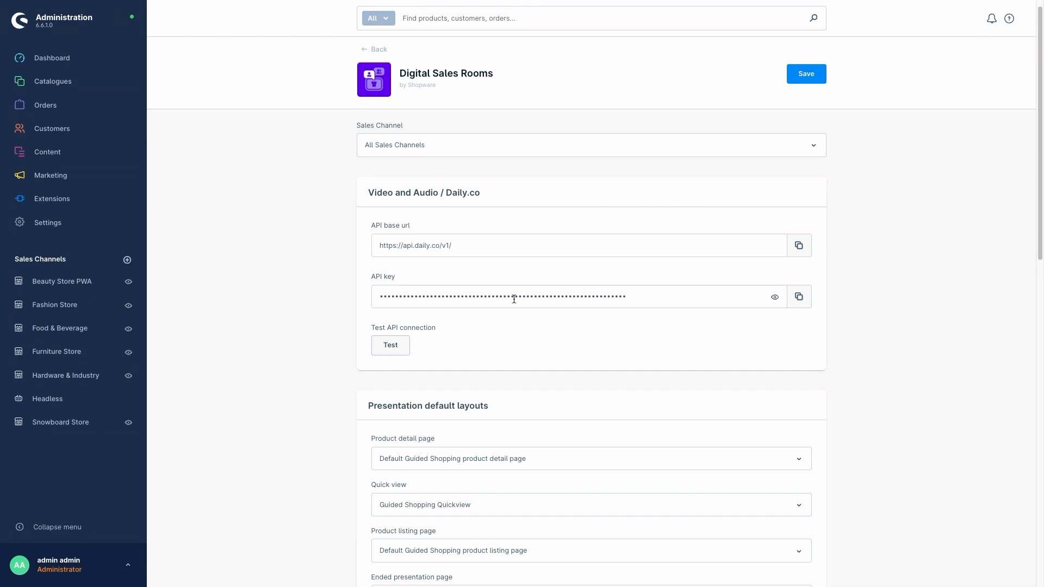
{"action": "scroll", "coordinate": [608, 312], "scroll_direction": "down", "scroll_amount": 1}
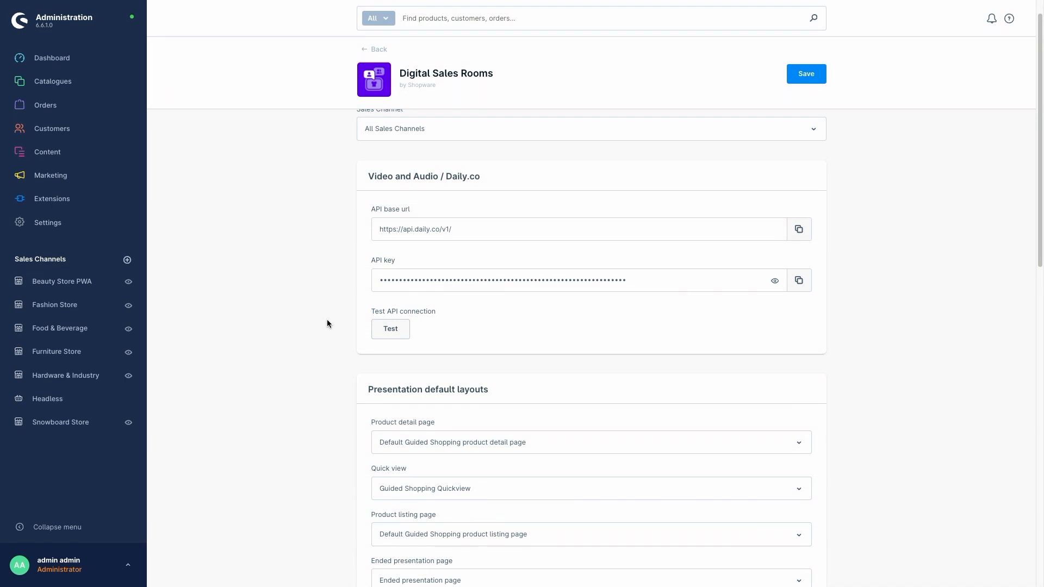
{"action": "scroll", "coordinate": [338, 312], "scroll_direction": "down", "scroll_amount": 3}
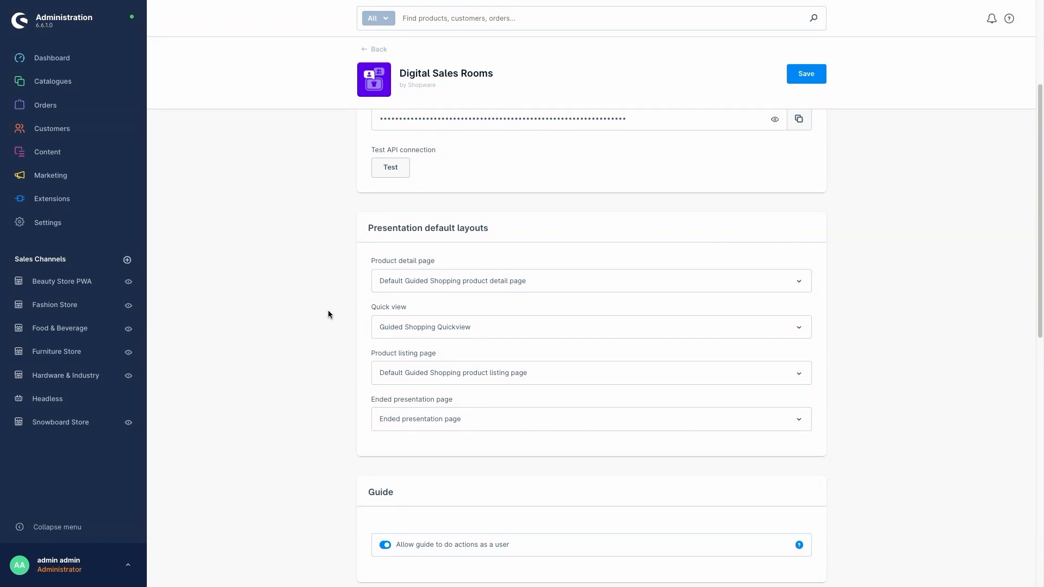
{"action": "scroll", "coordinate": [328, 311], "scroll_direction": "up", "scroll_amount": 1}
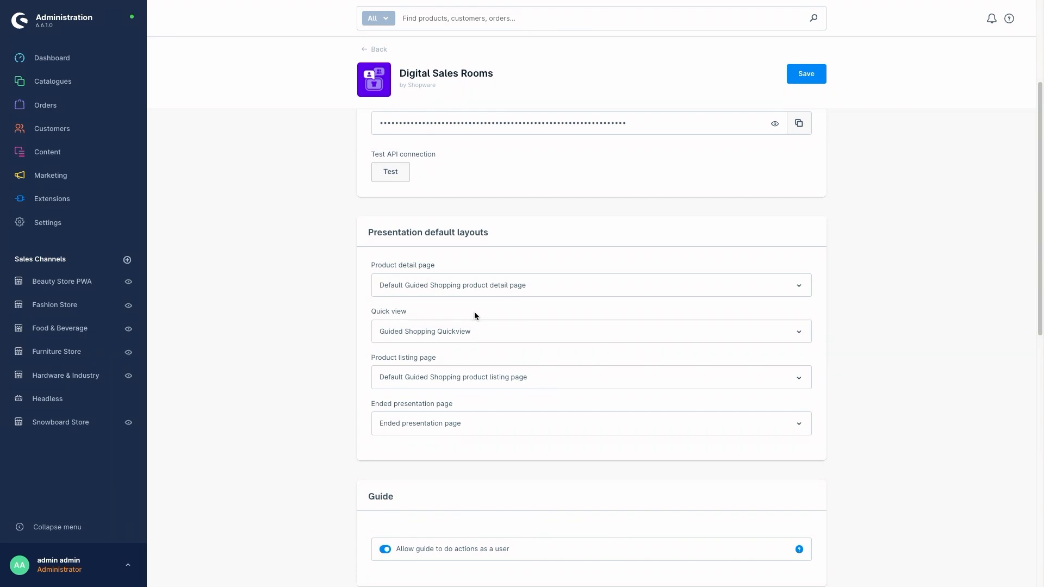
{"action": "left_click", "coordinate": [468, 284]}
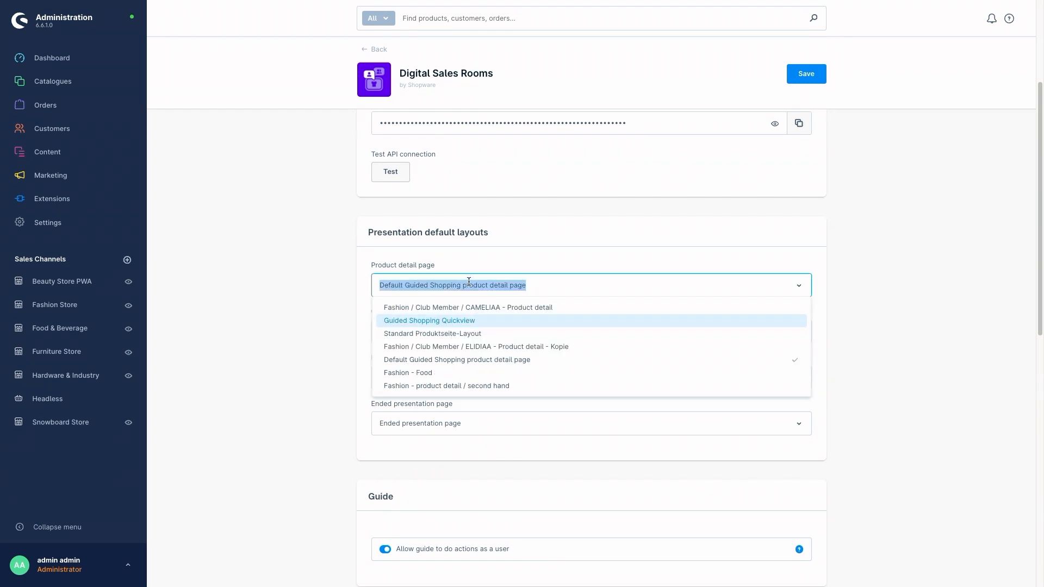
{"action": "left_click", "coordinate": [445, 251]}
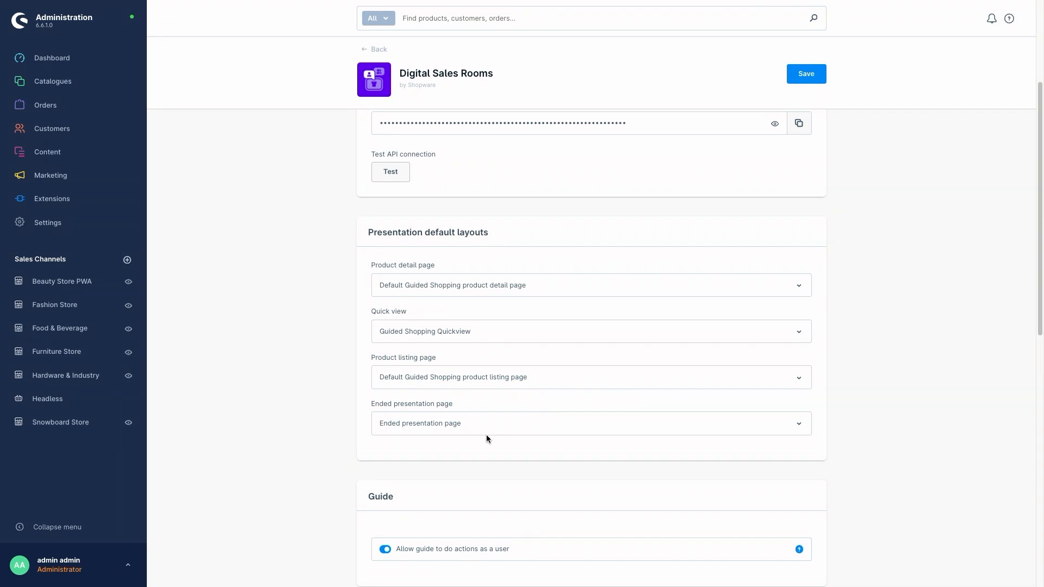
- Review the Guide, Appointments and Realtime service / Mercure sections of the configuration
{"action": "scroll", "coordinate": [311, 278], "scroll_direction": "down", "scroll_amount": 3}
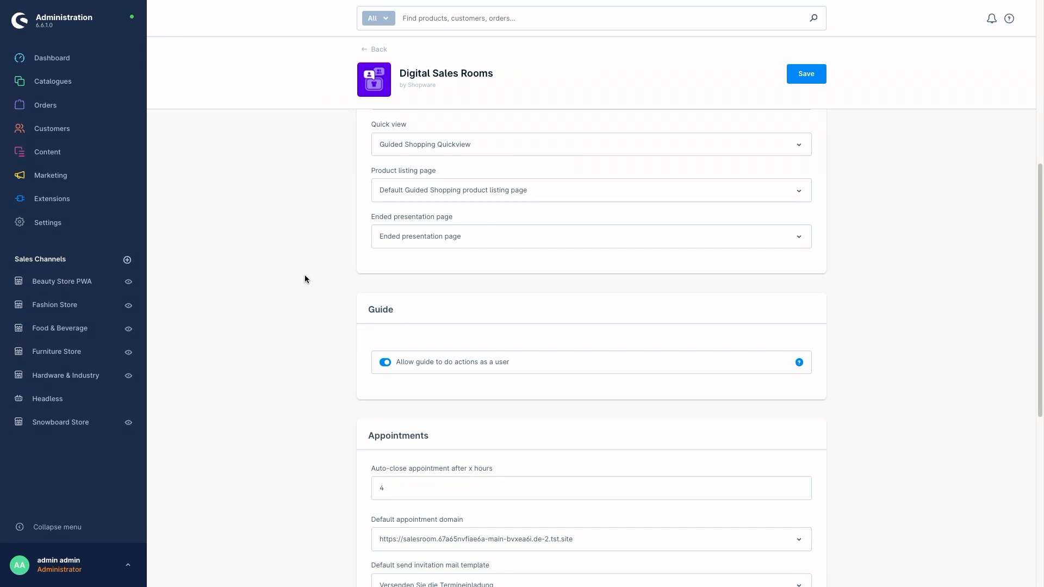
{"action": "scroll", "coordinate": [305, 276], "scroll_direction": "down", "scroll_amount": 3}
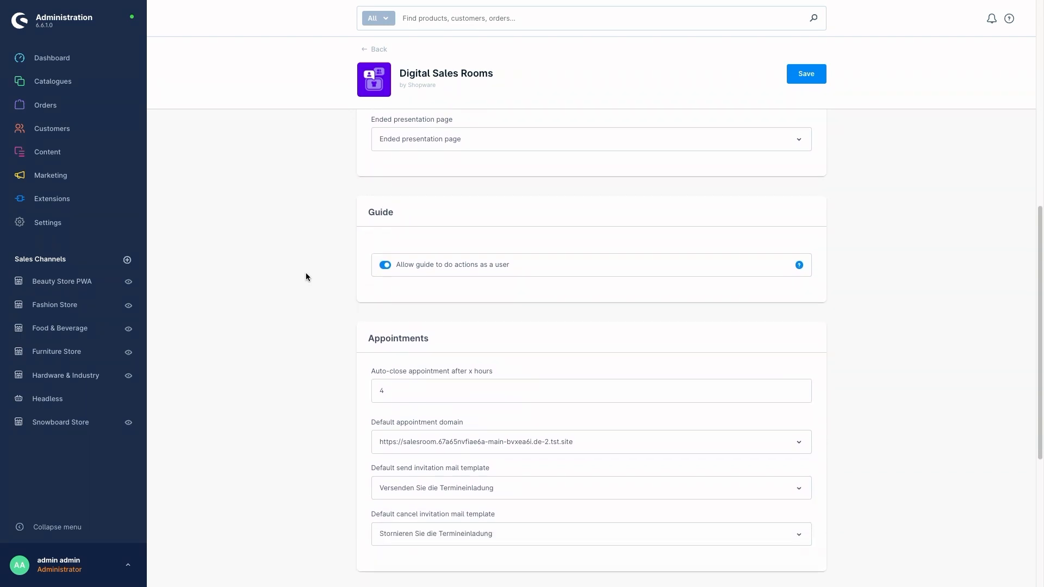
{"action": "scroll", "coordinate": [306, 277], "scroll_direction": "down", "scroll_amount": 3}
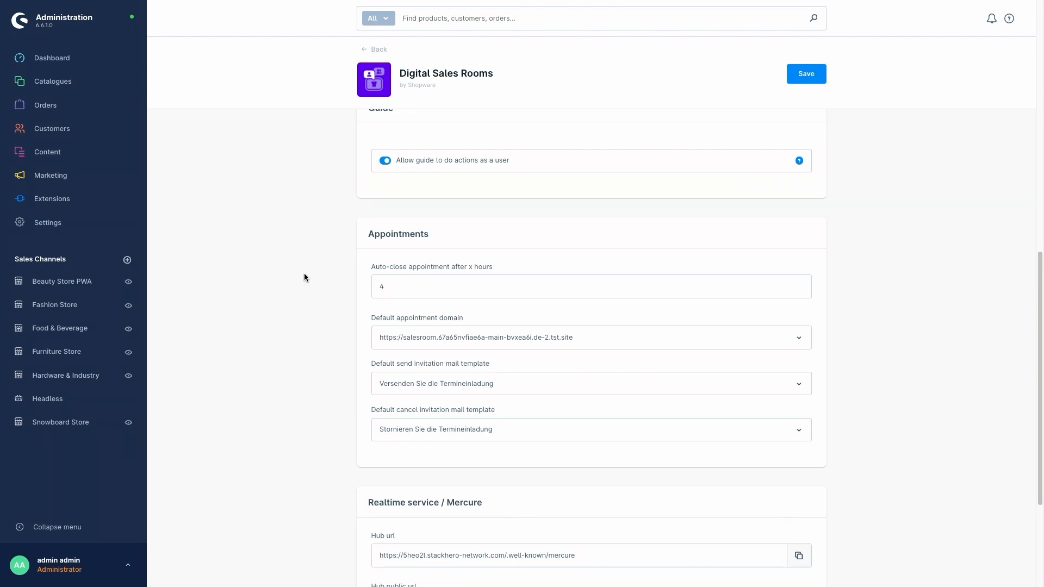
{"action": "scroll", "coordinate": [304, 274], "scroll_direction": "down", "scroll_amount": 1}
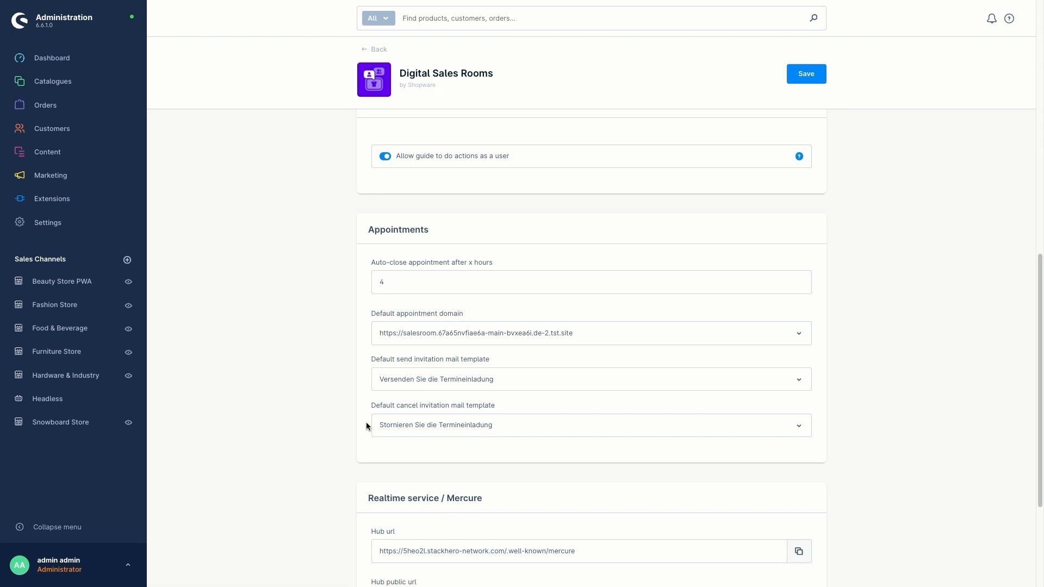
{"action": "scroll", "coordinate": [367, 426], "scroll_direction": "down", "scroll_amount": 3}
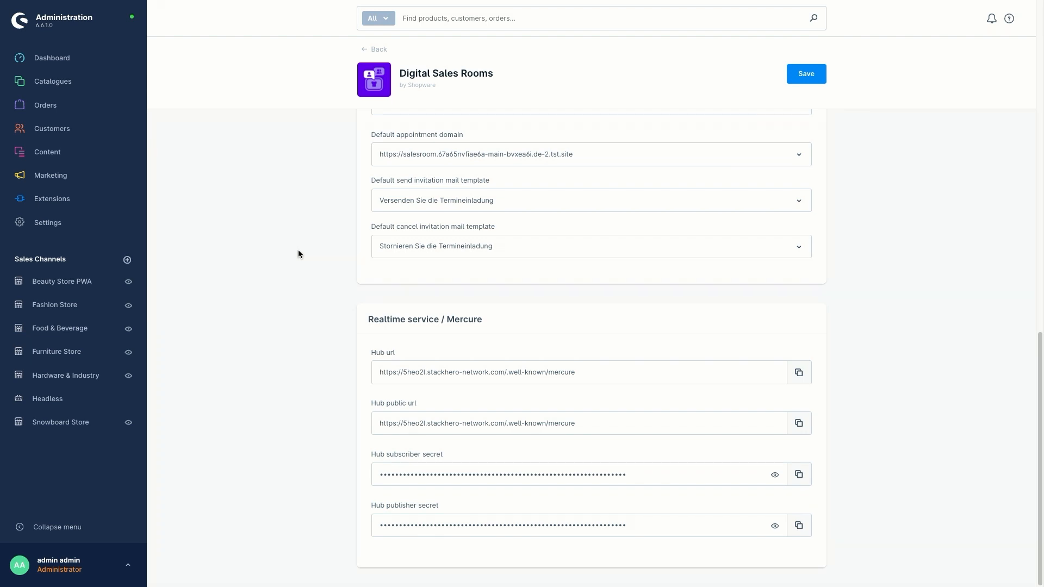
- Create a new Digital Sales Rooms presentation named "Test presentation" and save it
{"action": "mouse_move", "coordinate": [104, 174]}
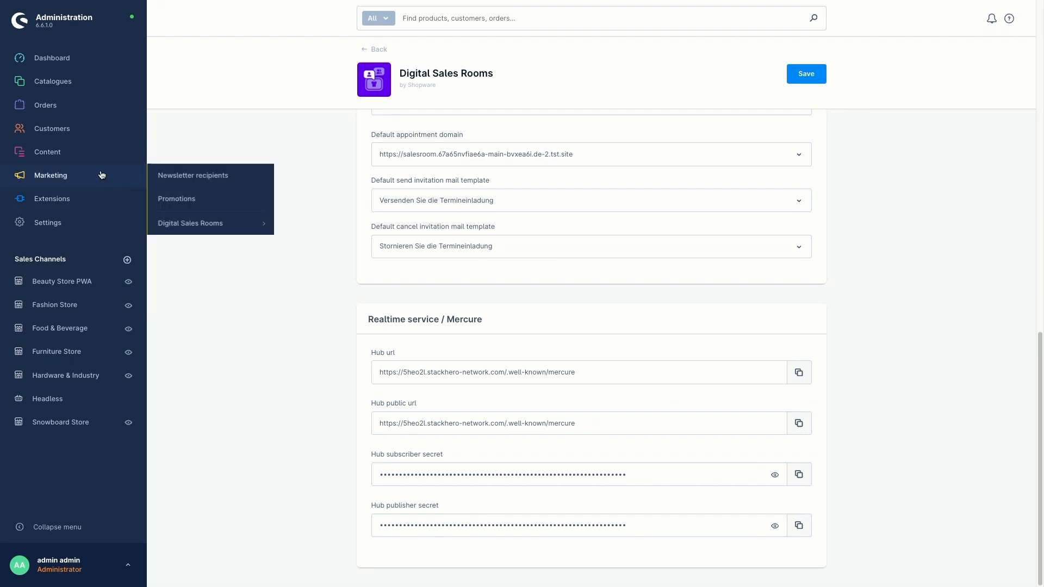
{"action": "mouse_move", "coordinate": [206, 228]}
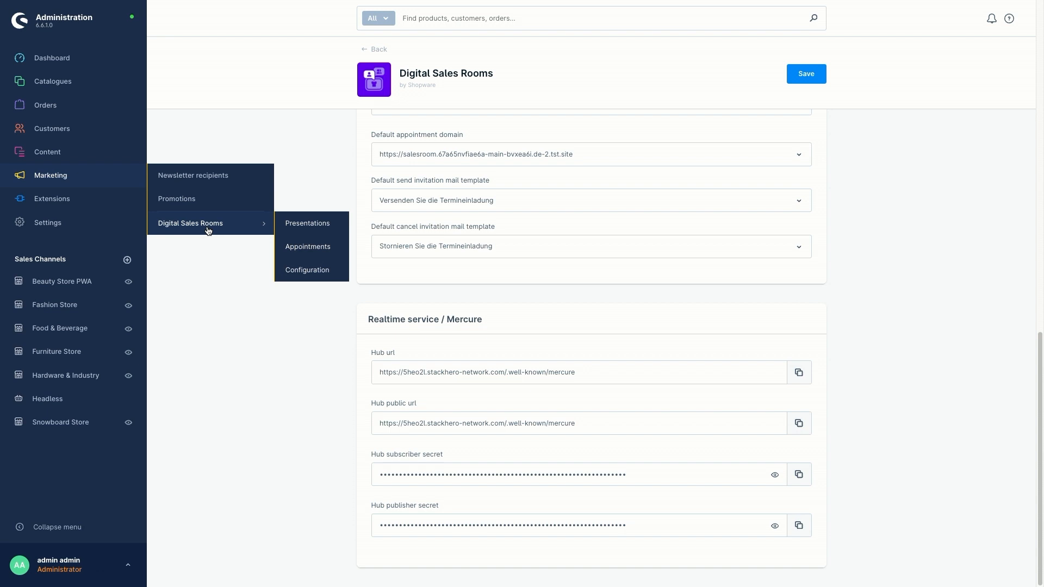
{"action": "left_click", "coordinate": [308, 225]}
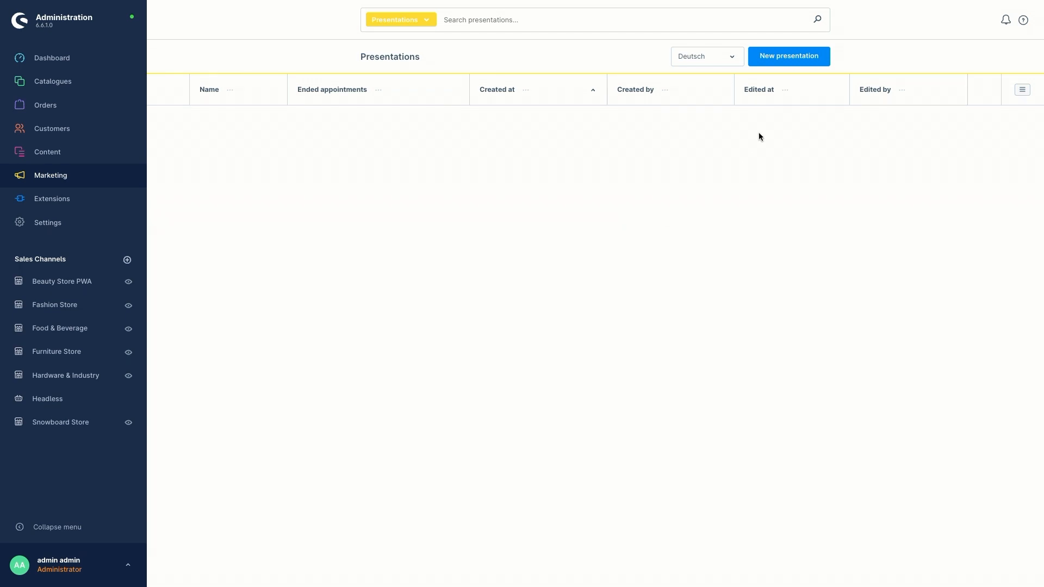
{"action": "left_click", "coordinate": [786, 61]}
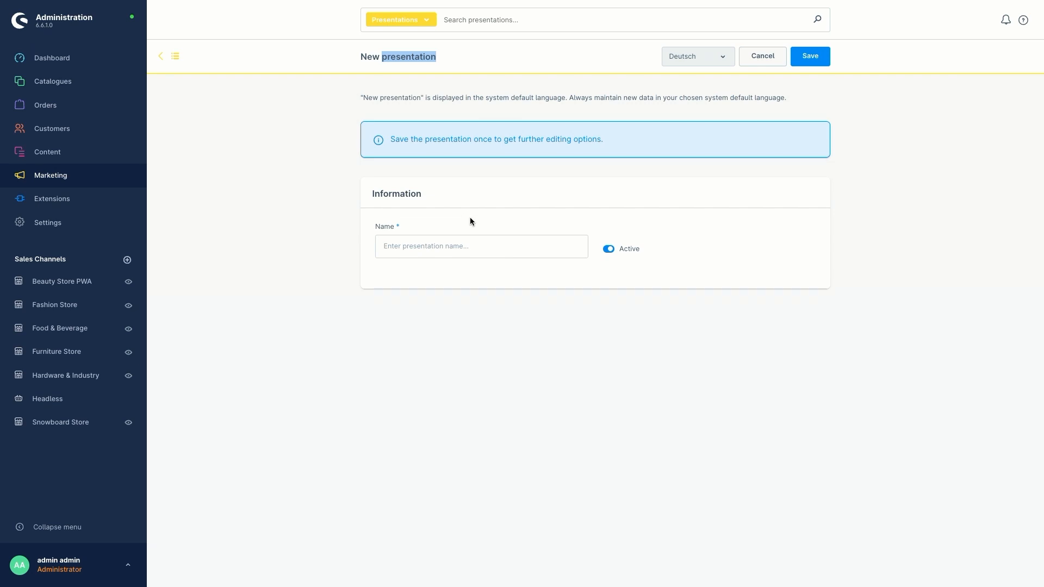
{"action": "left_click", "coordinate": [452, 243]}
{"action": "type", "text": "Test presentation"}
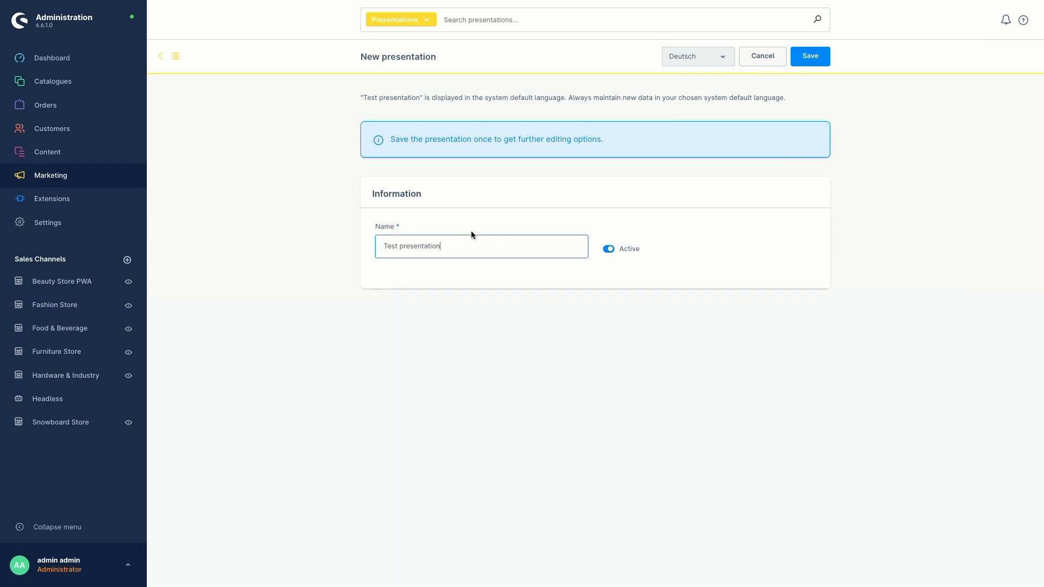
{"action": "left_click", "coordinate": [810, 57]}
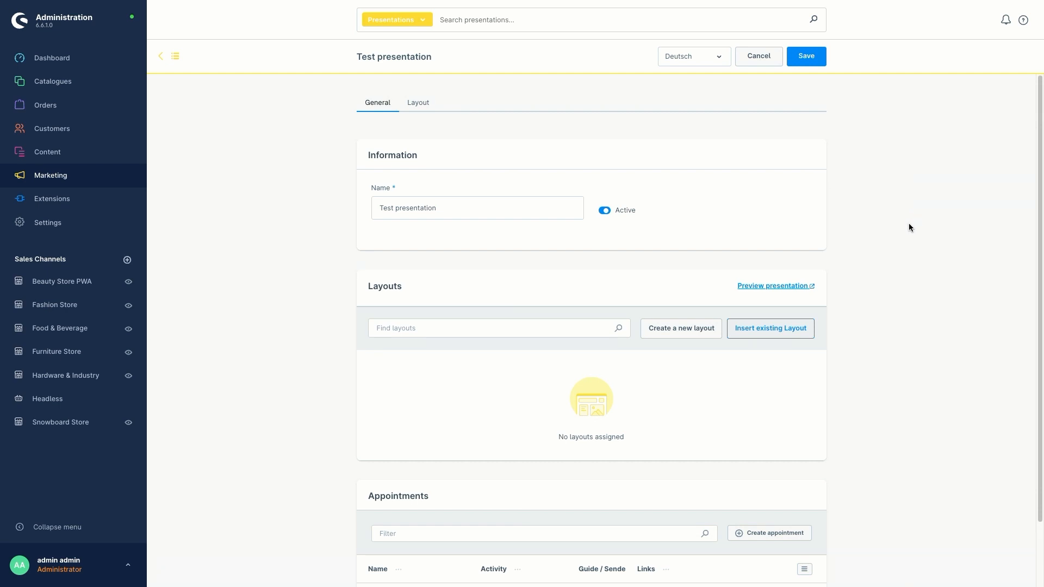
- Insert the existing layouts Landing Page, Default Guided Shopping product listing page, product detail page and Ended presentation page into the presentation
{"action": "scroll", "coordinate": [909, 227], "scroll_direction": "down", "scroll_amount": 2}
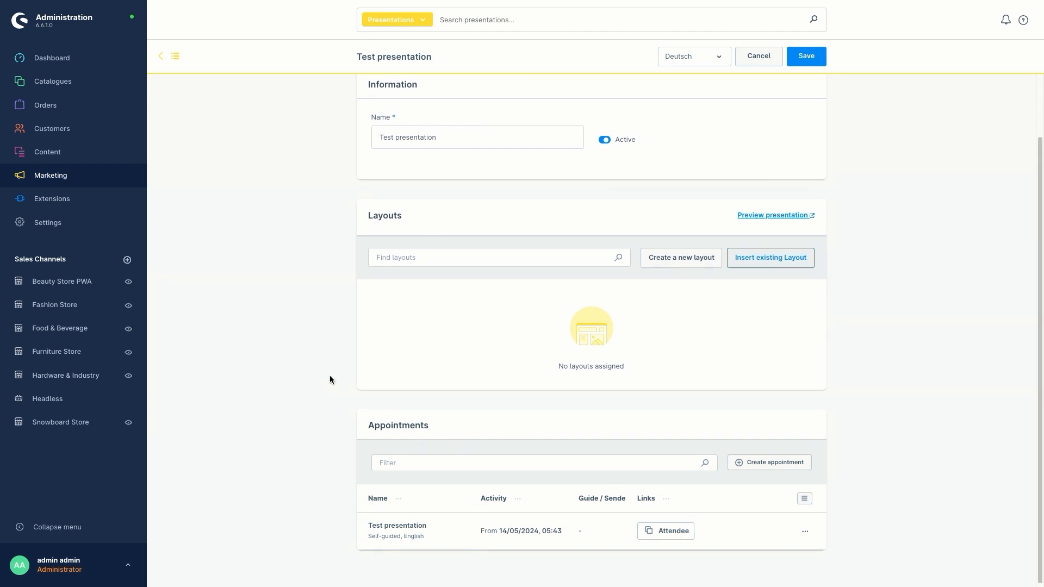
{"action": "scroll", "coordinate": [330, 376], "scroll_direction": "up", "scroll_amount": 2}
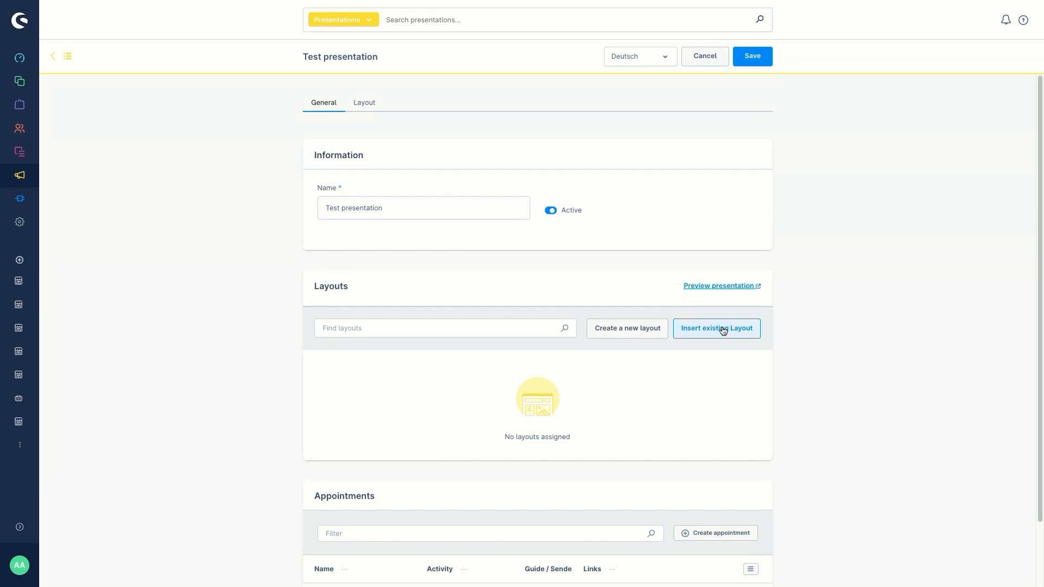
{"action": "left_click", "coordinate": [721, 326]}
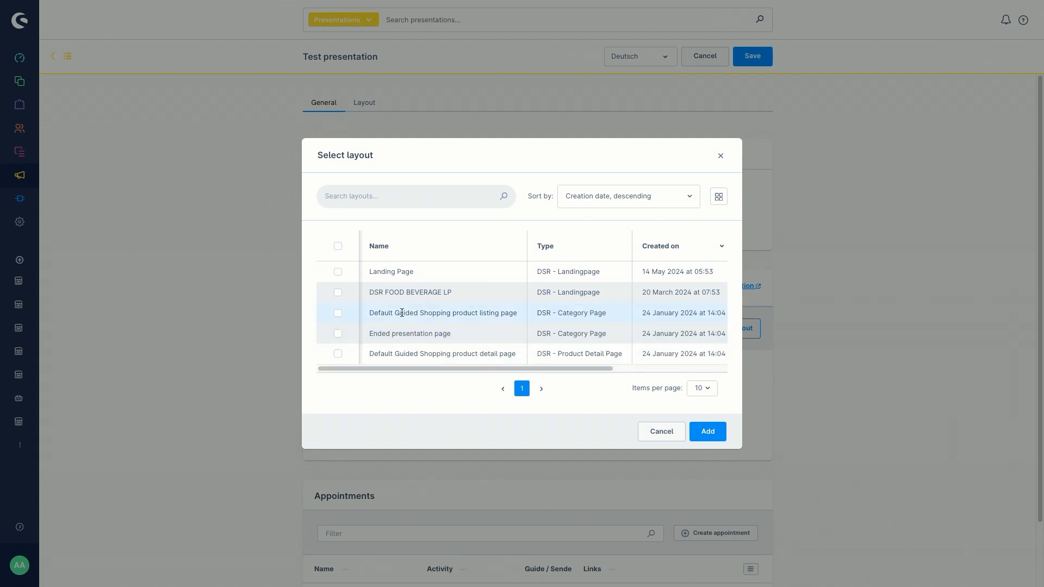
{"action": "left_click", "coordinate": [338, 272]}
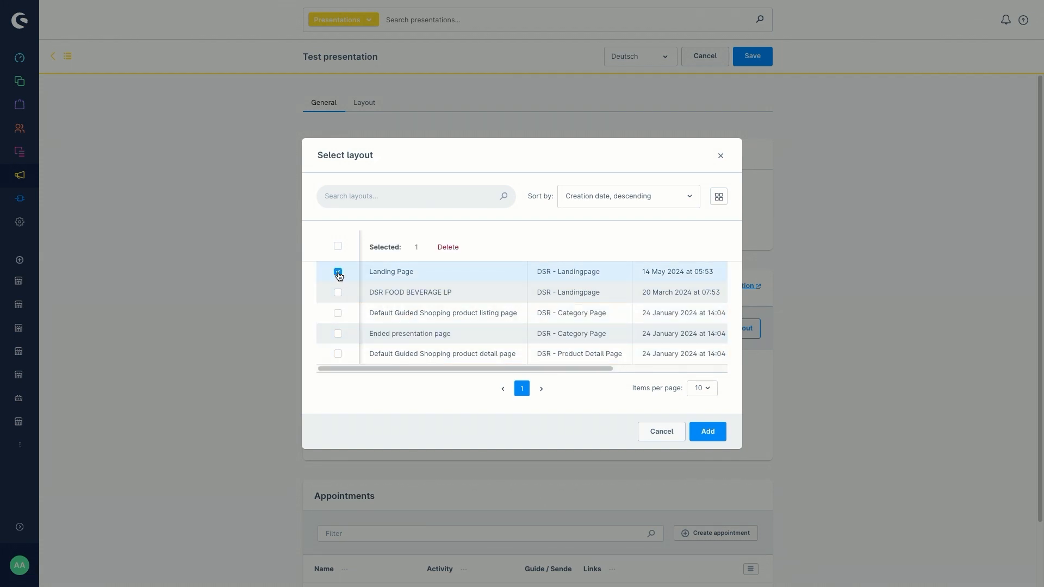
{"action": "left_click", "coordinate": [338, 314]}
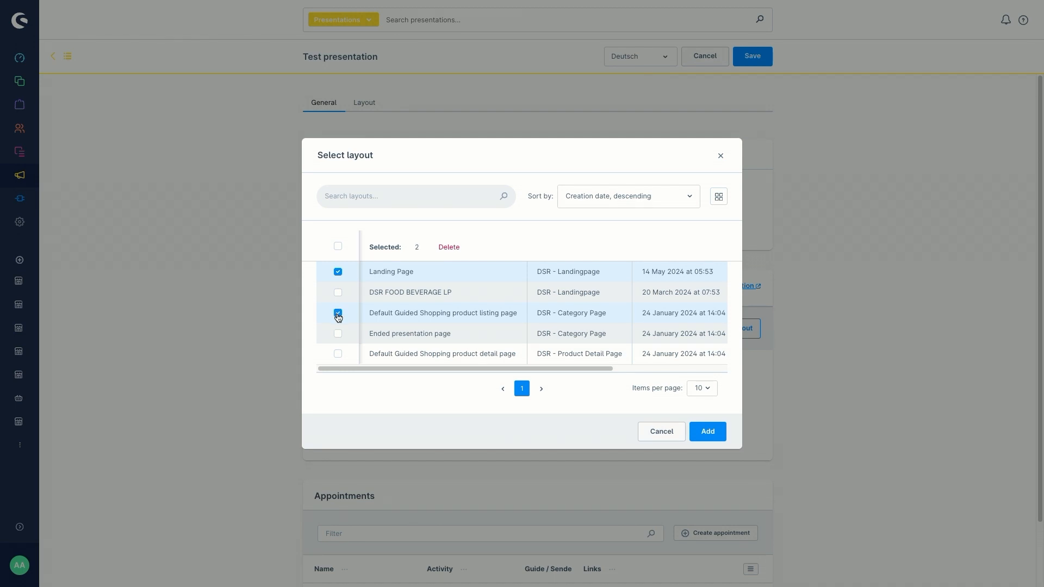
{"action": "left_click", "coordinate": [338, 355]}
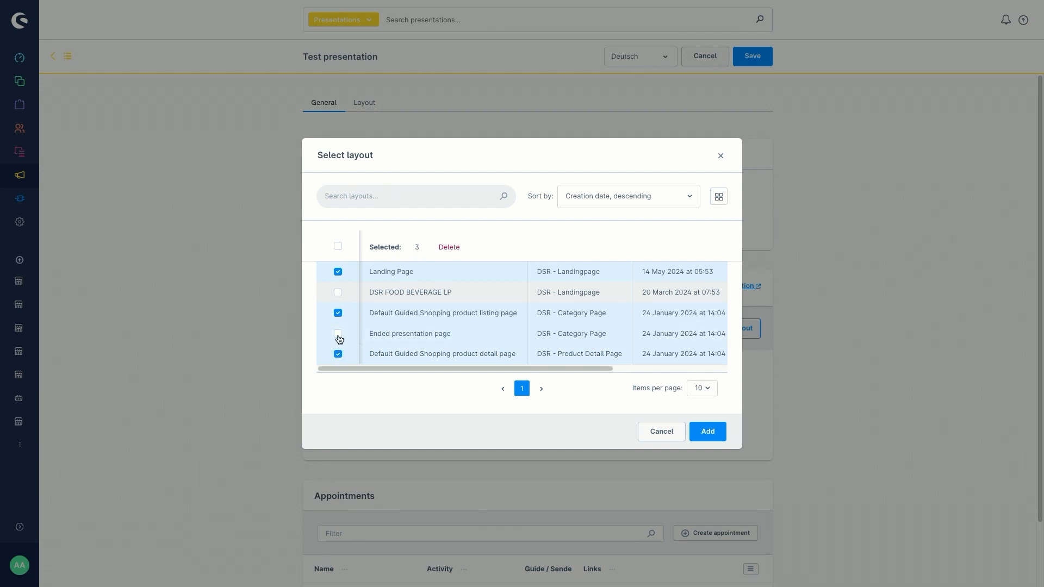
{"action": "left_click", "coordinate": [339, 337]}
{"action": "left_click", "coordinate": [709, 431]}
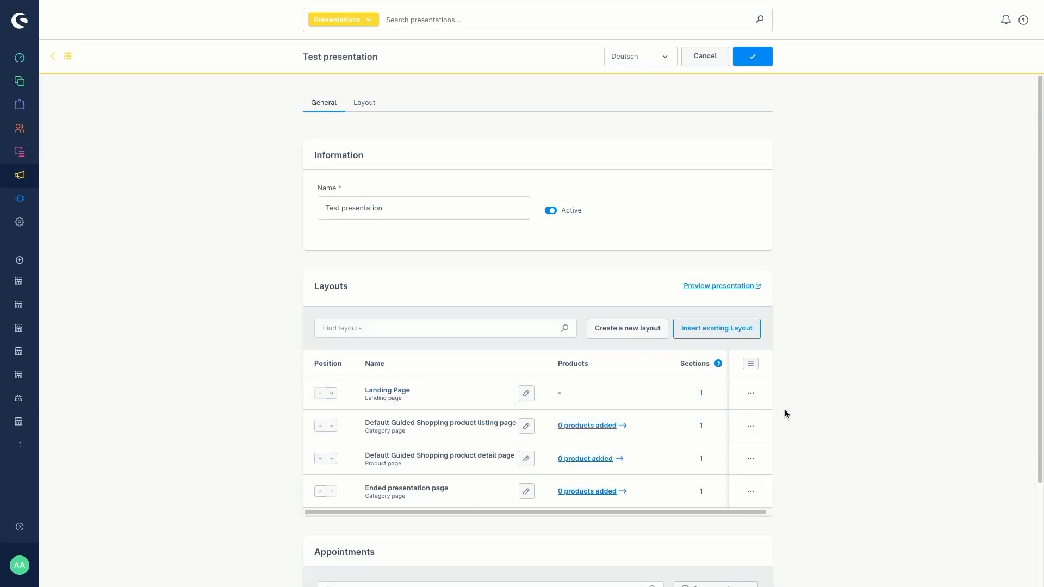
- Look at the actions available for the Landing Page layout and the products assignable to the product detail page layout, without changing anything
{"action": "left_click", "coordinate": [752, 395]}
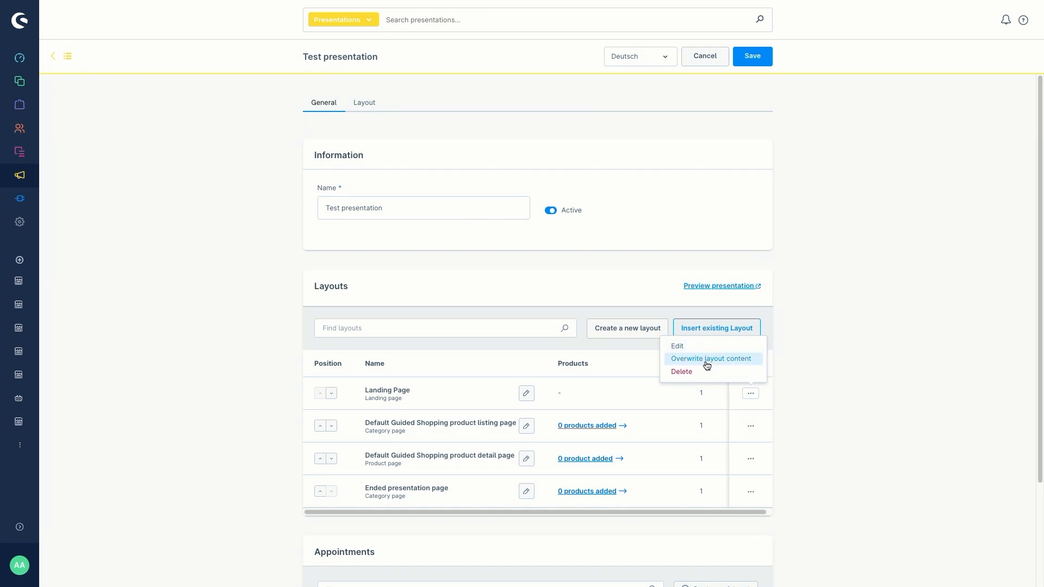
{"action": "left_click", "coordinate": [791, 390]}
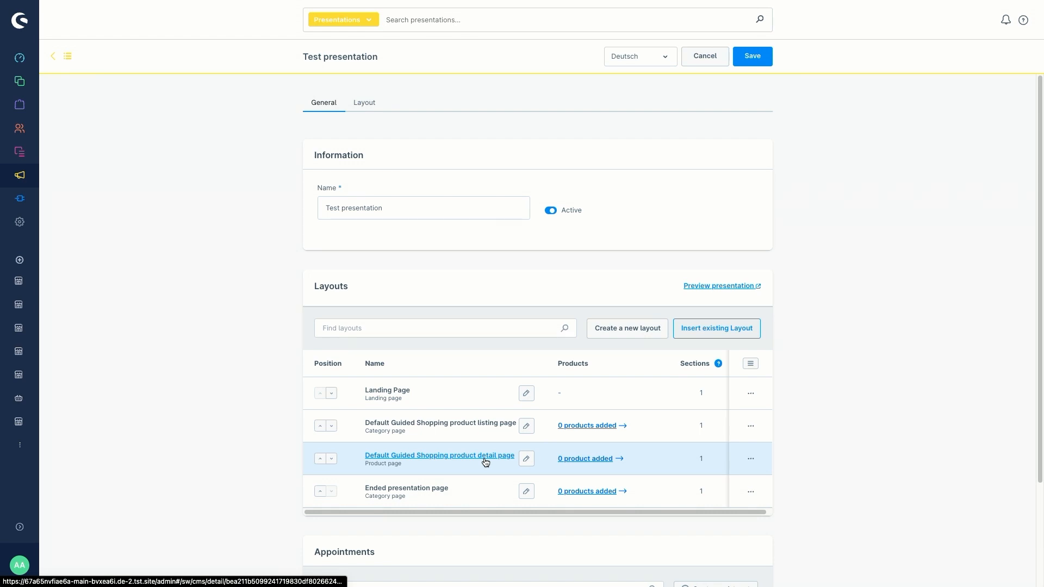
{"action": "left_click", "coordinate": [586, 465]}
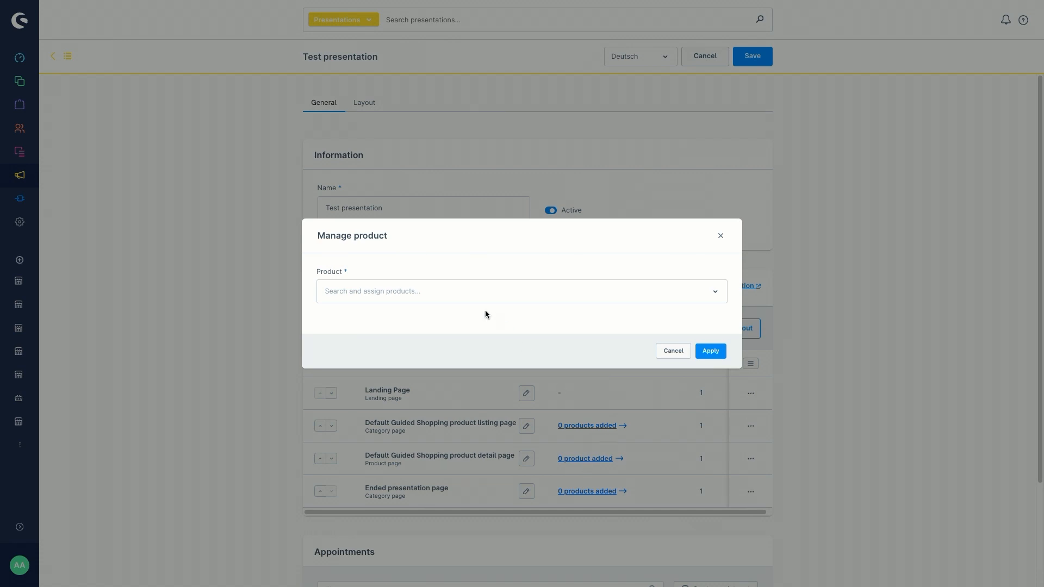
{"action": "left_click", "coordinate": [406, 293]}
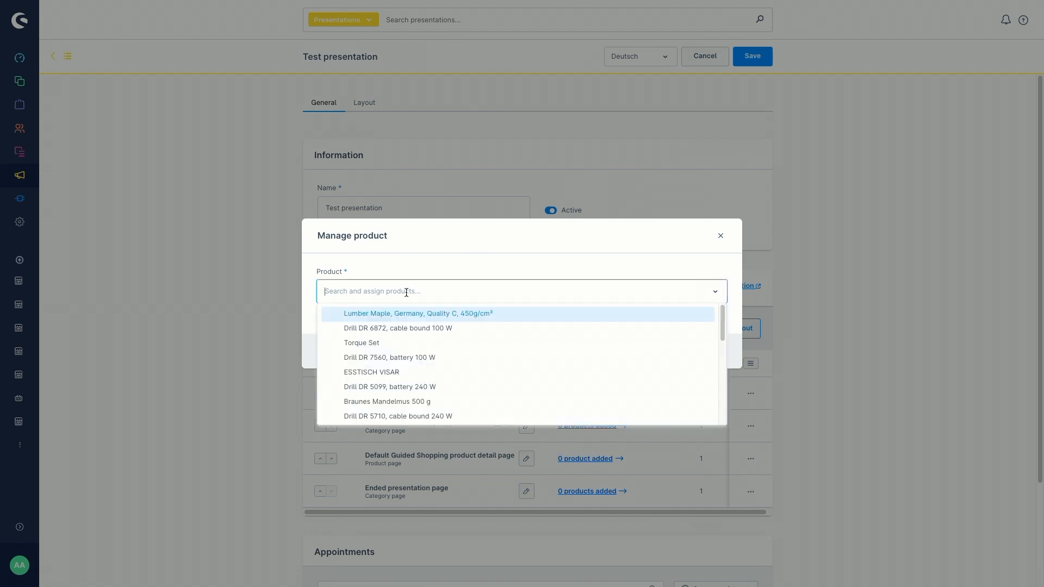
{"action": "scroll", "coordinate": [422, 356], "scroll_direction": "down", "scroll_amount": 5}
{"action": "left_click", "coordinate": [474, 255]}
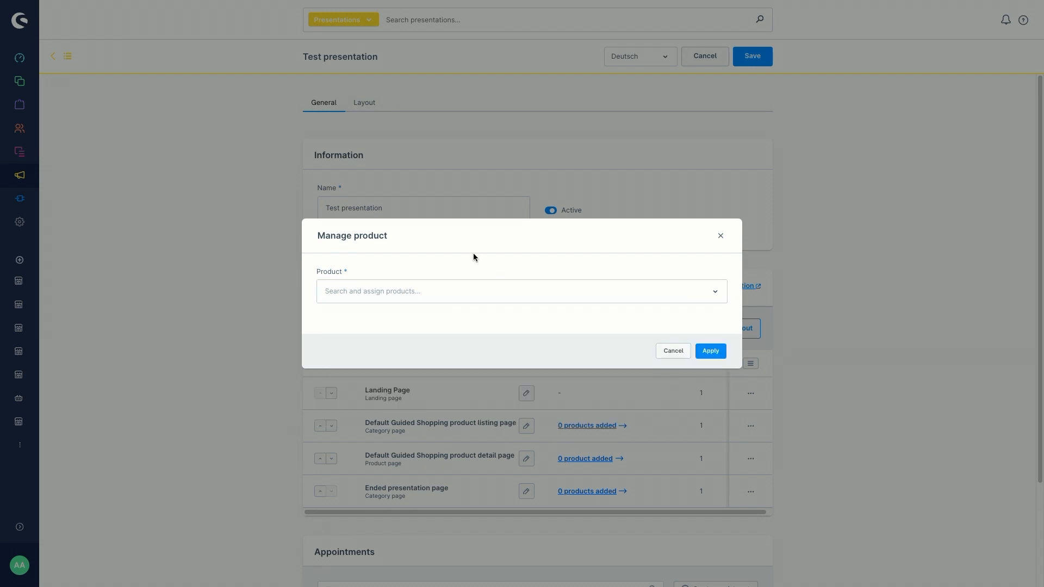
{"action": "left_click", "coordinate": [671, 354]}
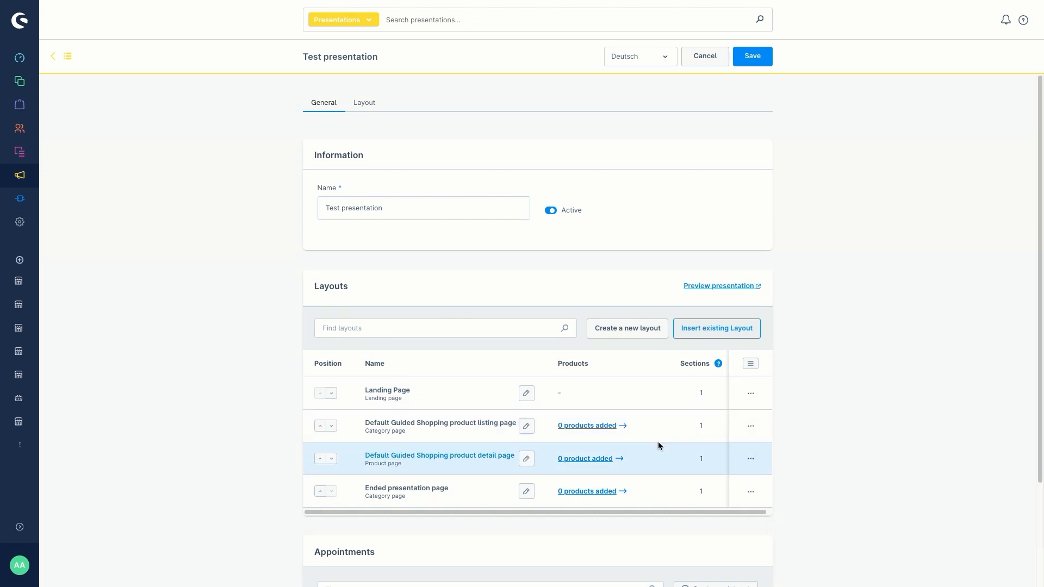
- Look at the product assignment types and available actions for the Default Guided Shopping product listing page layout, without changing anything
{"action": "left_click", "coordinate": [587, 425]}
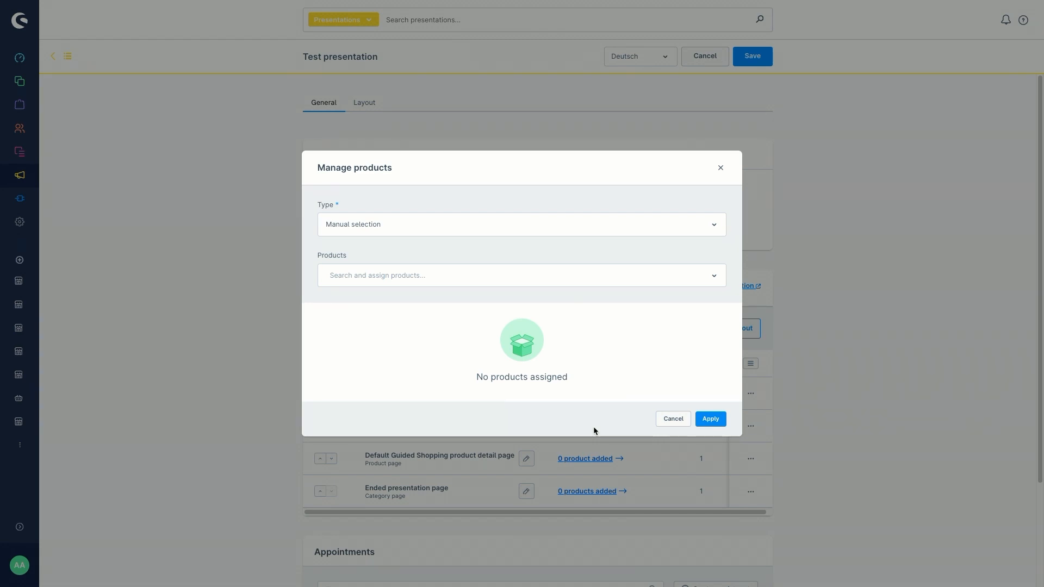
{"action": "left_click", "coordinate": [380, 221]}
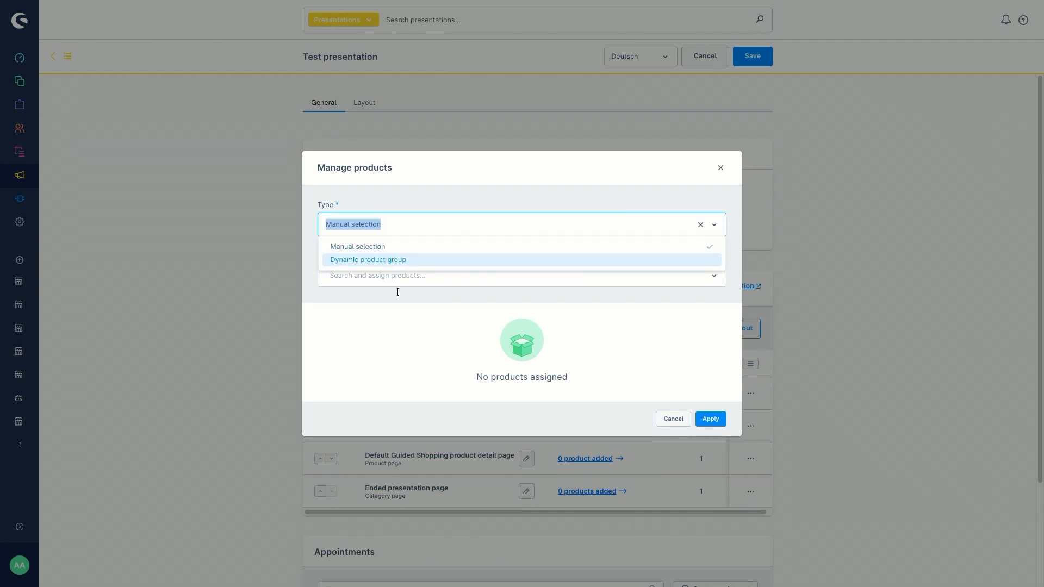
{"action": "left_click", "coordinate": [415, 346]}
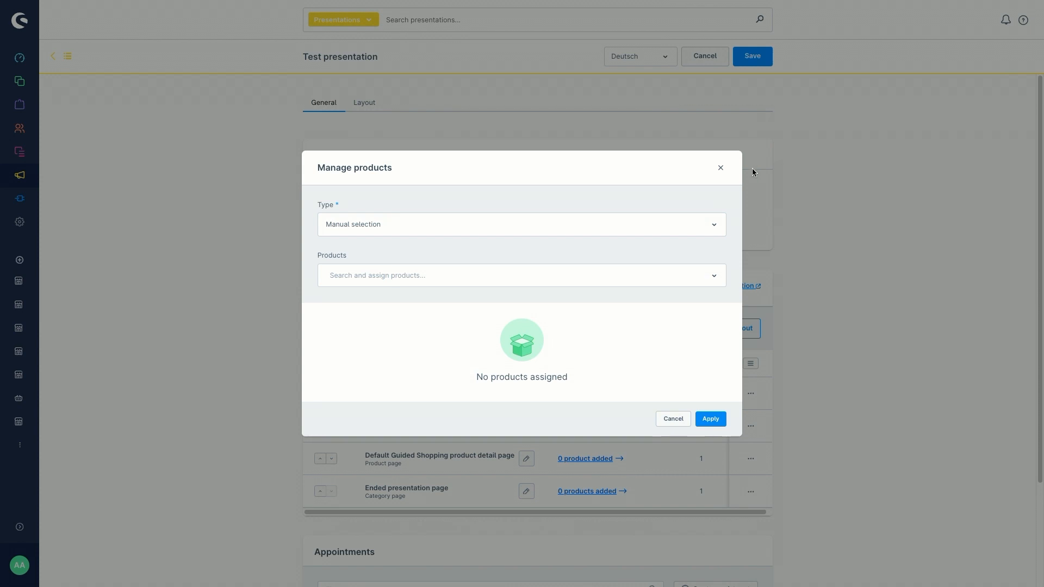
{"action": "left_click", "coordinate": [721, 173]}
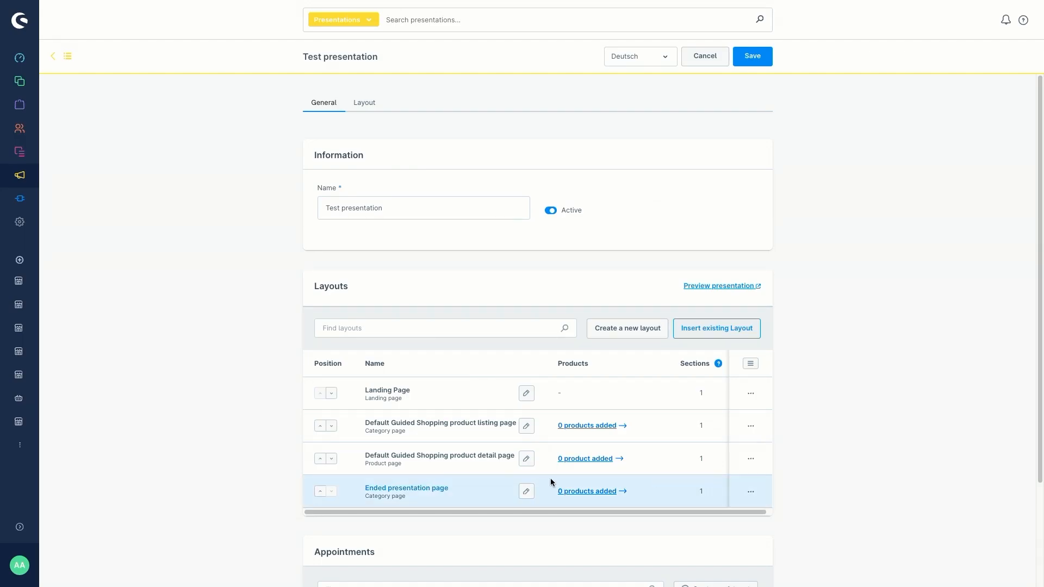
{"action": "left_click", "coordinate": [750, 427]}
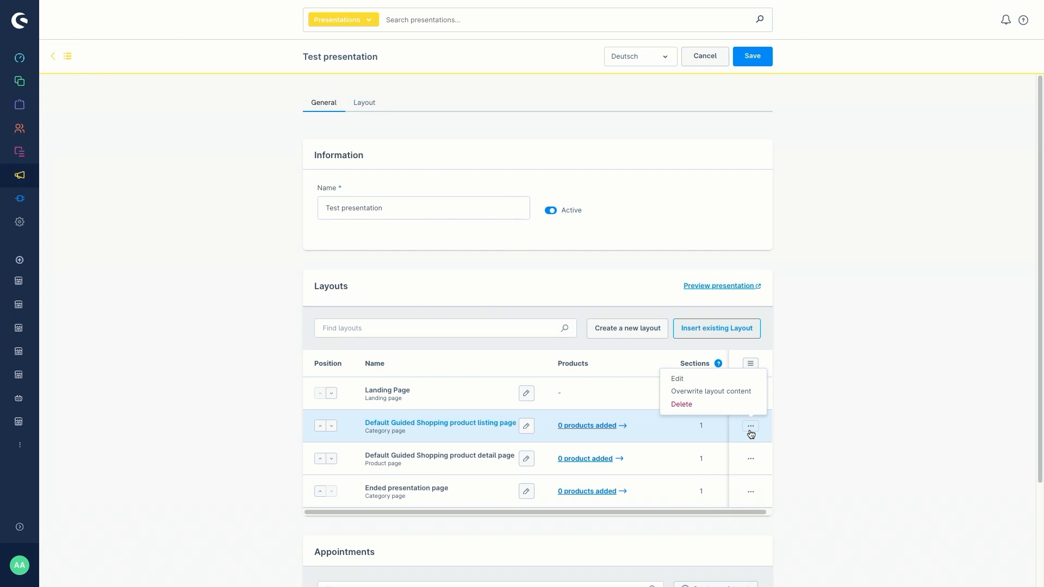
{"action": "left_click", "coordinate": [787, 419]}
{"action": "scroll", "coordinate": [787, 419], "scroll_direction": "down", "scroll_amount": 3}
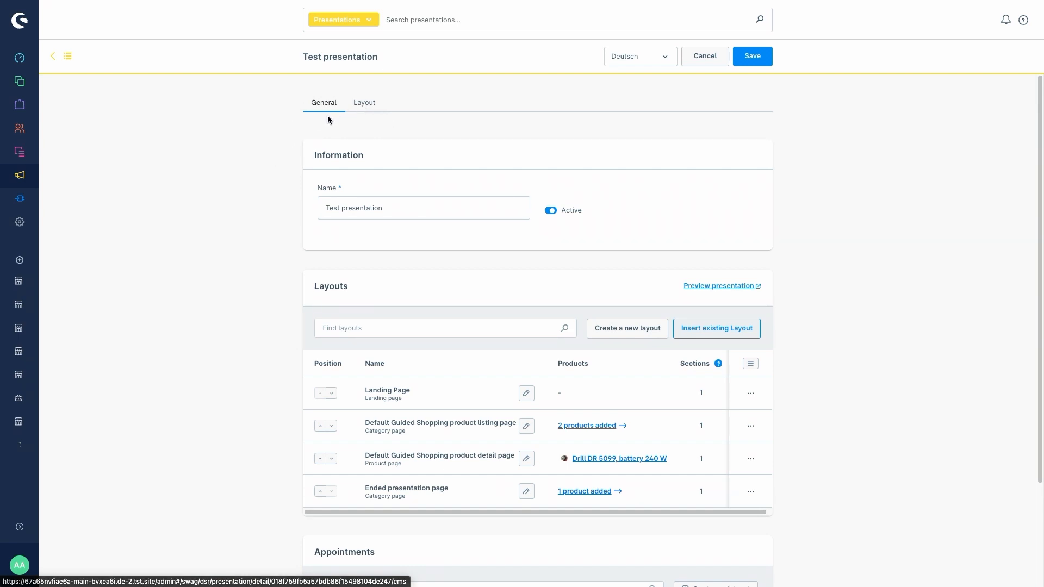
- Look at the presentation's layout content view and its selectable layouts, keep Landing Page chosen, and return to the general settings
{"action": "left_click", "coordinate": [360, 109]}
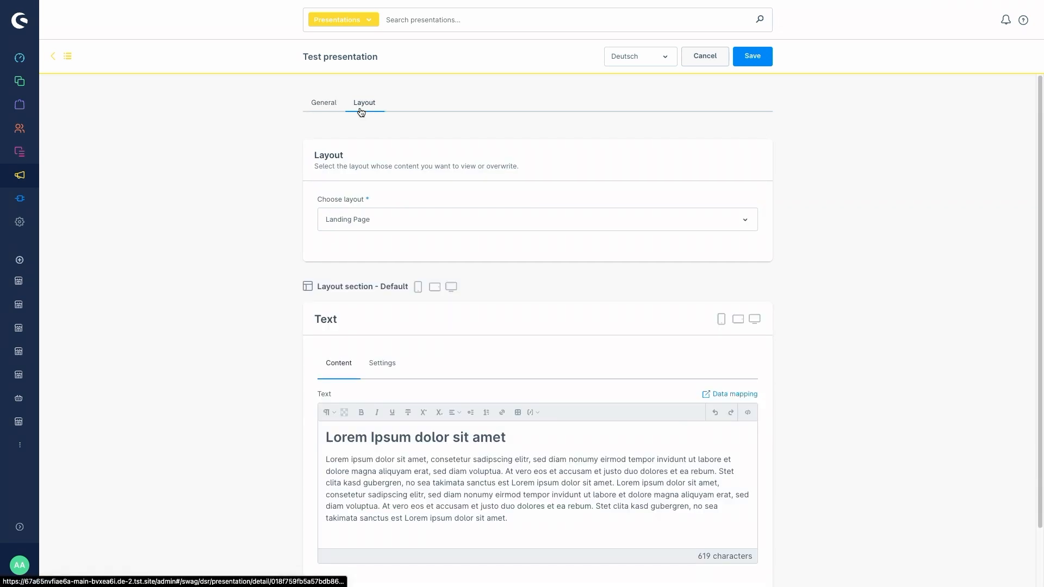
{"action": "left_click", "coordinate": [378, 220]}
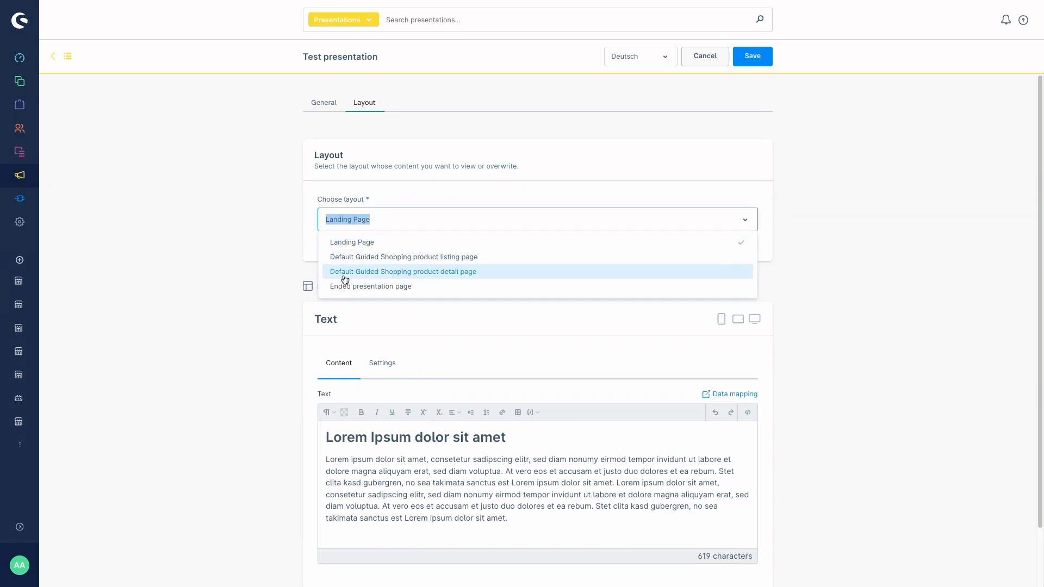
{"action": "left_click", "coordinate": [398, 196]}
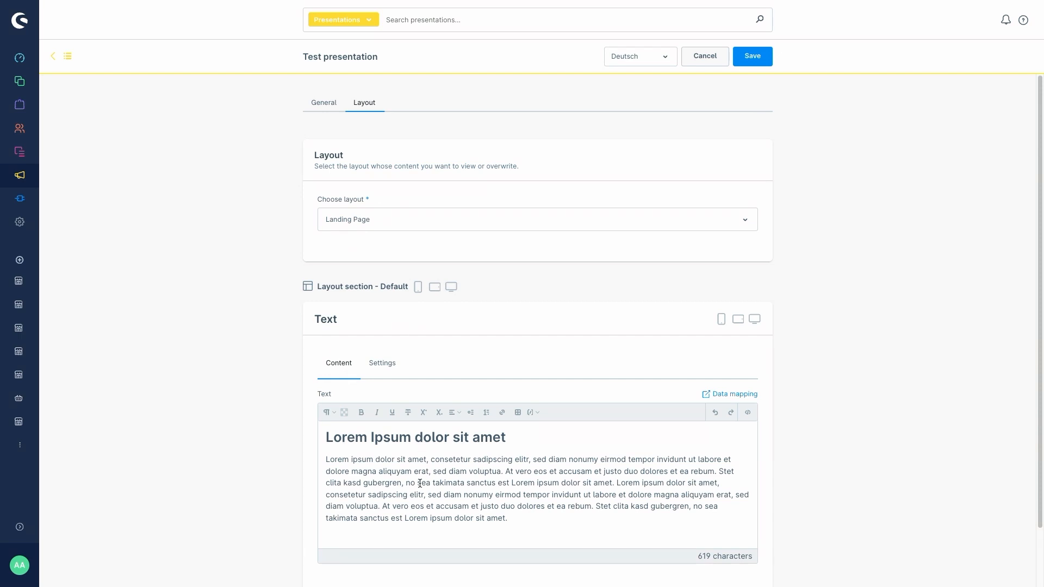
{"action": "left_click", "coordinate": [327, 108]}
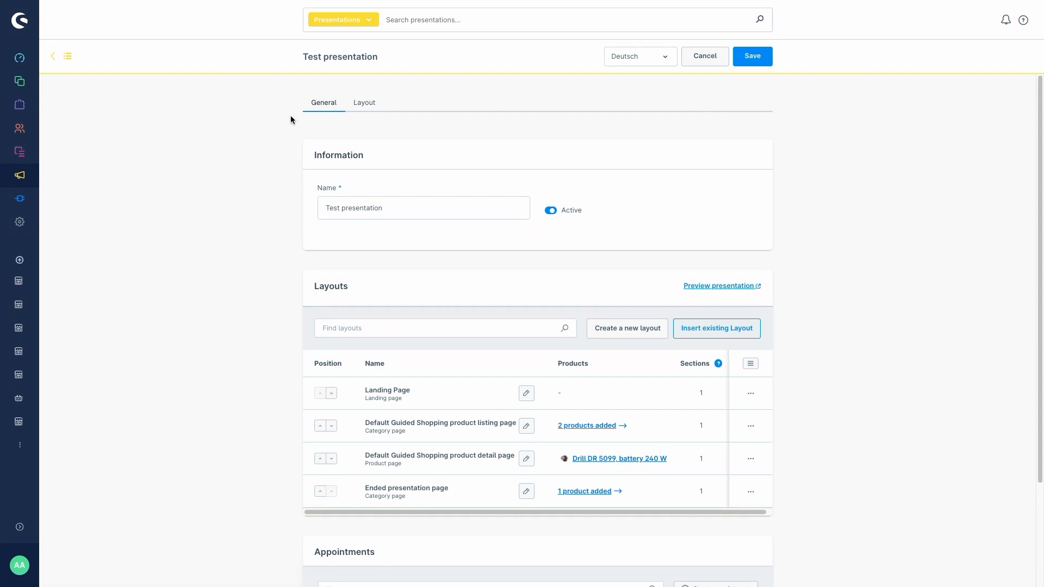
- Open the Default Guided Shopping product listing page layout for editing and view its layout type options, leaving Standard selected
{"action": "scroll", "coordinate": [289, 208], "scroll_direction": "down", "scroll_amount": 1}
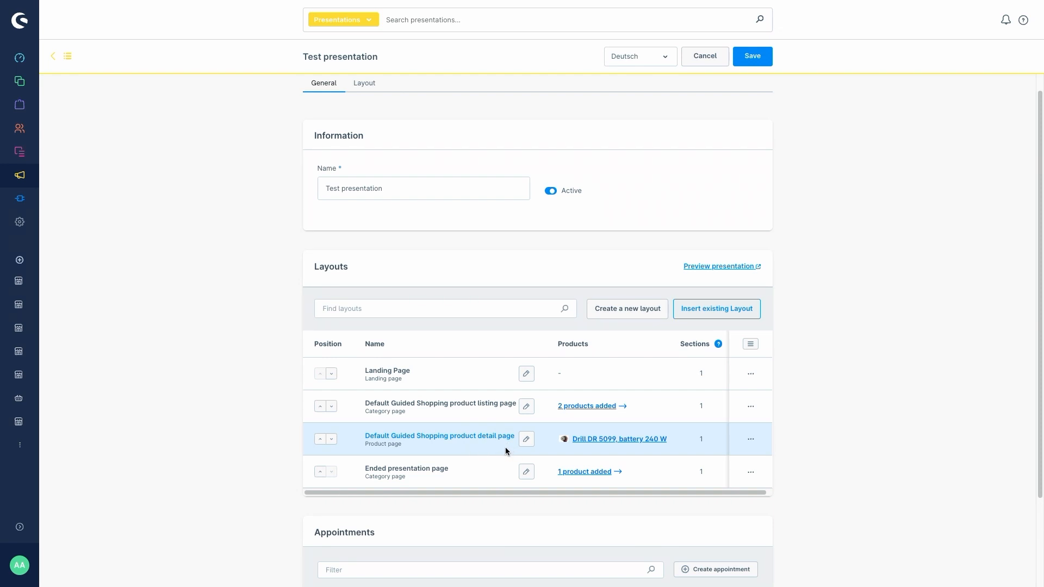
{"action": "left_click", "coordinate": [525, 407]}
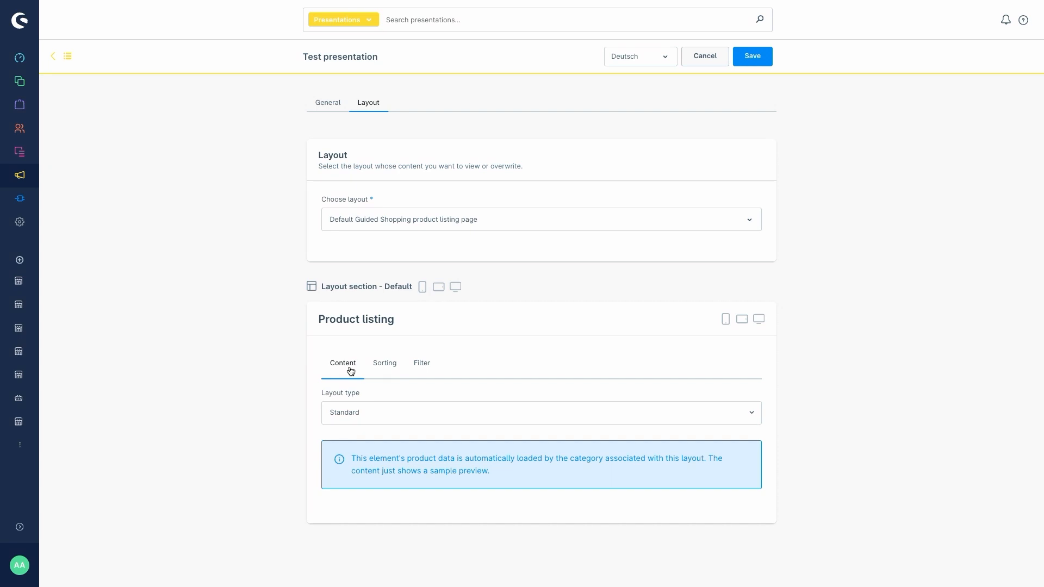
{"action": "left_click", "coordinate": [365, 413]}
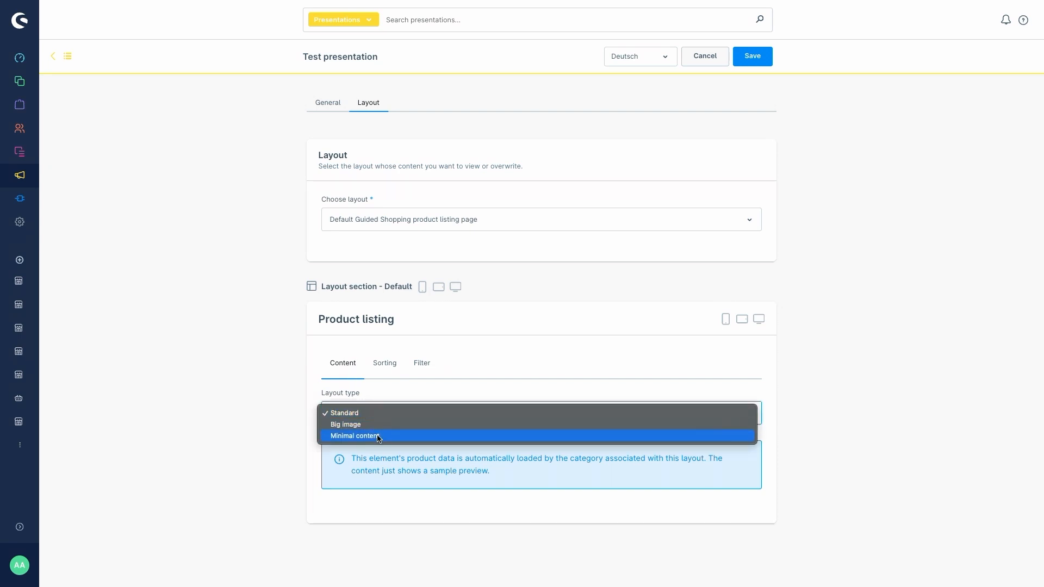
{"action": "left_click", "coordinate": [395, 388]}
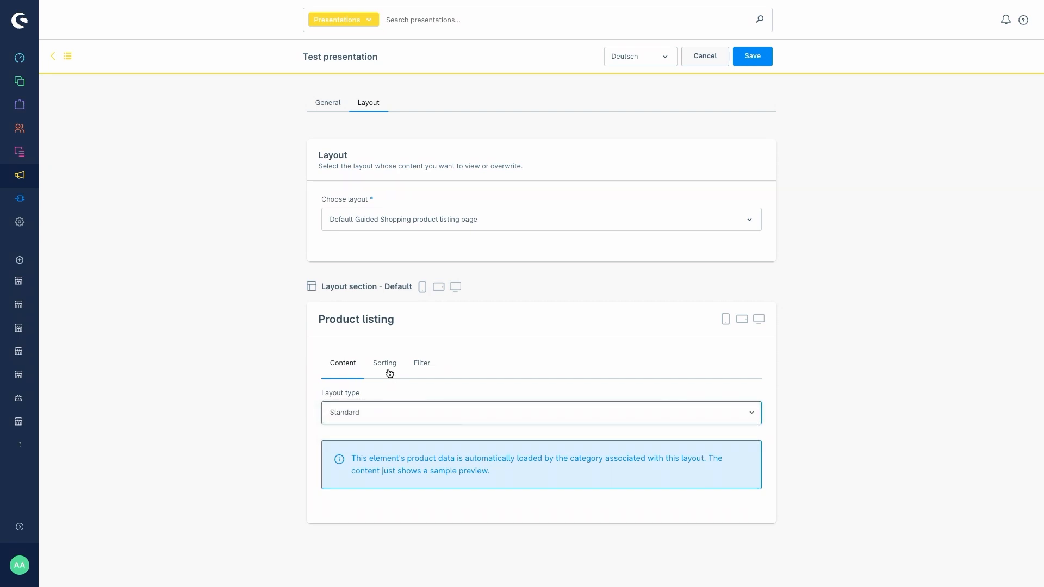
- Enable custom sortings for the product listing, look at the default sorting choices without selecting one, and disable custom sortings again
{"action": "left_click", "coordinate": [389, 373]}
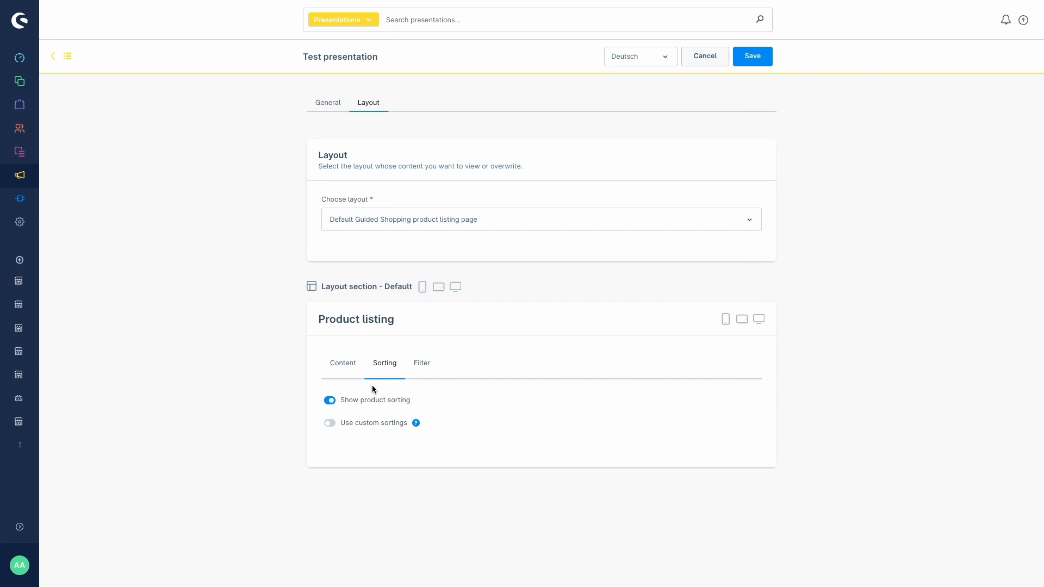
{"action": "left_click", "coordinate": [328, 426]}
{"action": "scroll", "coordinate": [340, 455], "scroll_direction": "down", "scroll_amount": 2}
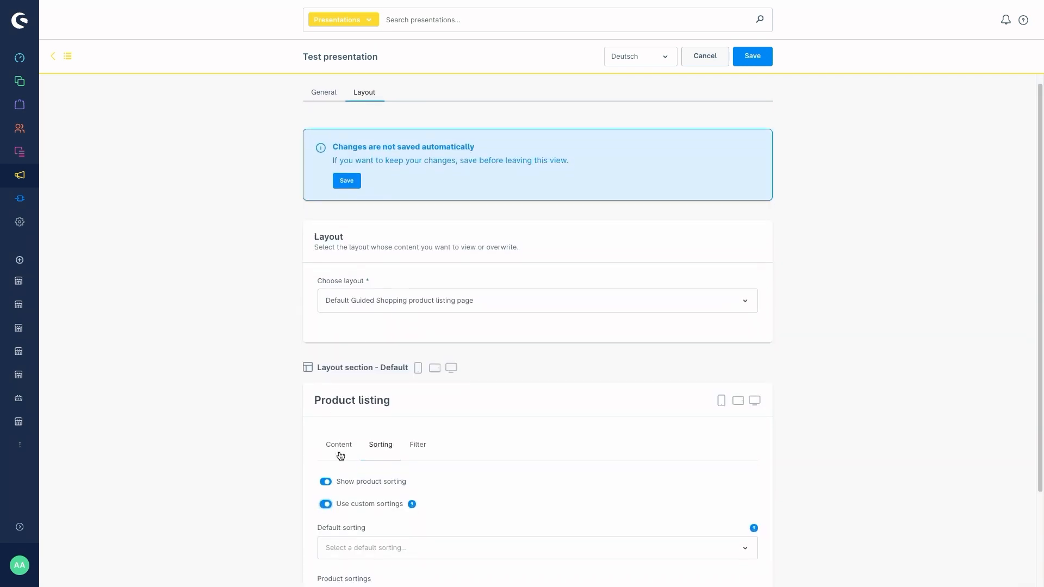
{"action": "scroll", "coordinate": [346, 473], "scroll_direction": "down", "scroll_amount": 3}
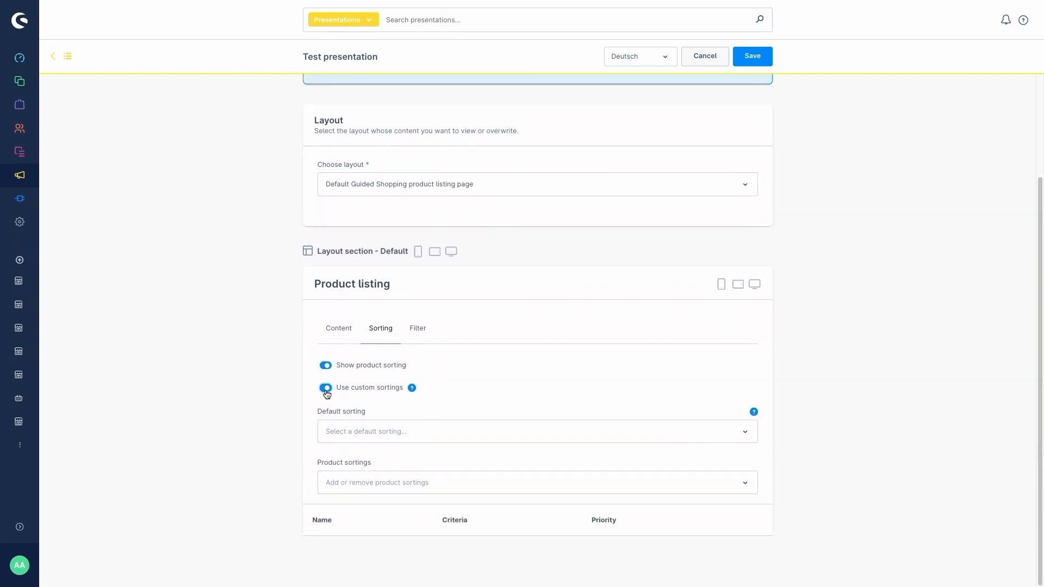
{"action": "left_click", "coordinate": [366, 430]}
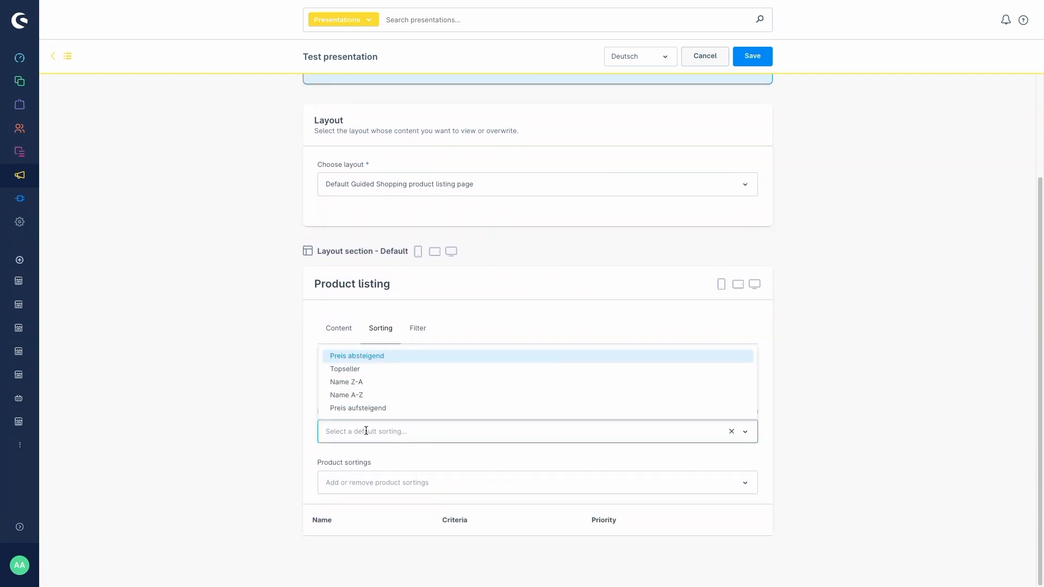
{"action": "left_click", "coordinate": [314, 431]}
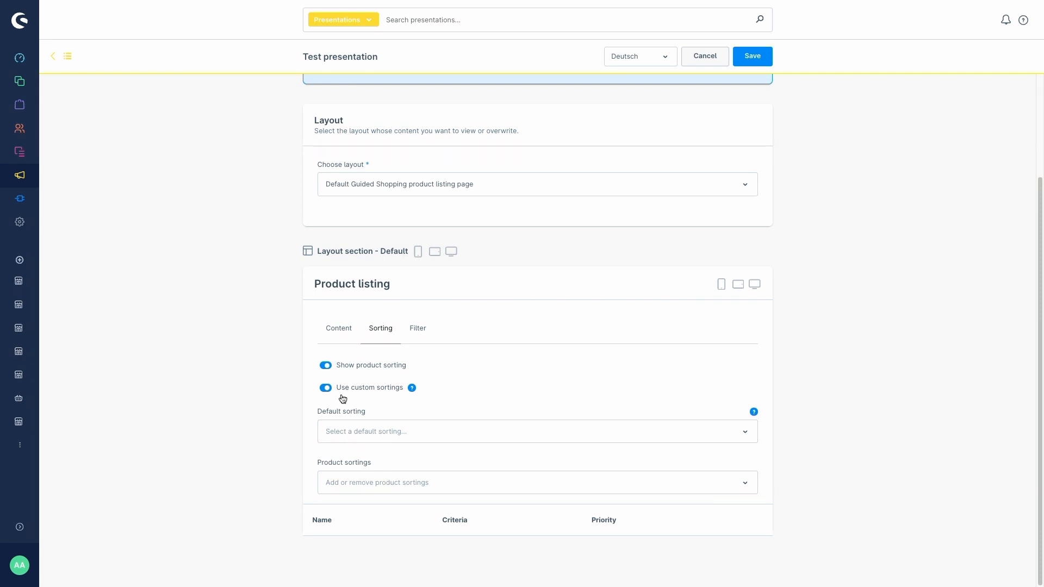
{"action": "left_click", "coordinate": [326, 387]}
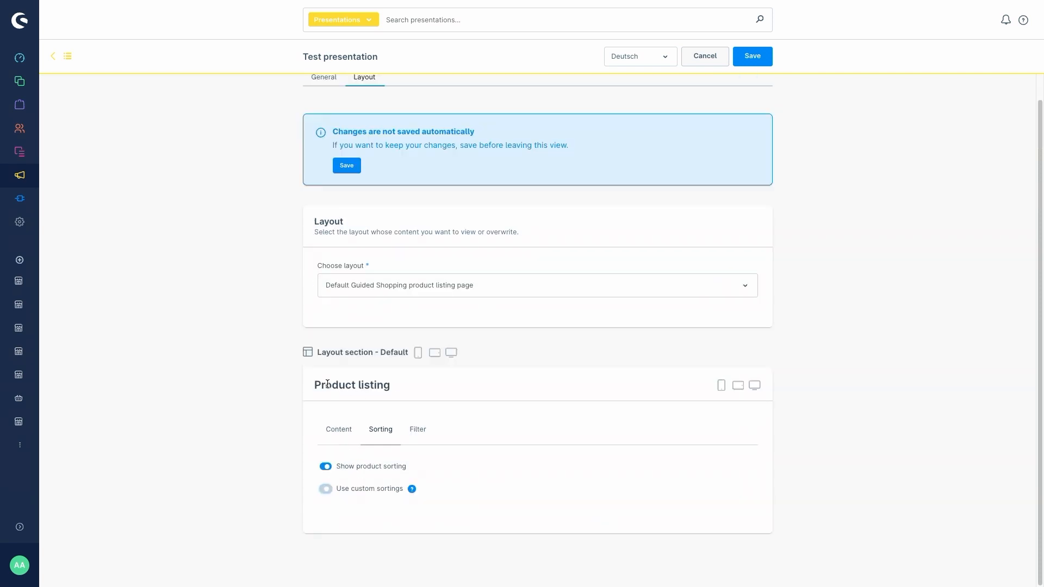
- Examine the product listing's filter settings, including the switch for configuring filterable product properties
{"action": "left_click", "coordinate": [418, 431]}
{"action": "scroll", "coordinate": [424, 435], "scroll_direction": "down", "scroll_amount": 4}
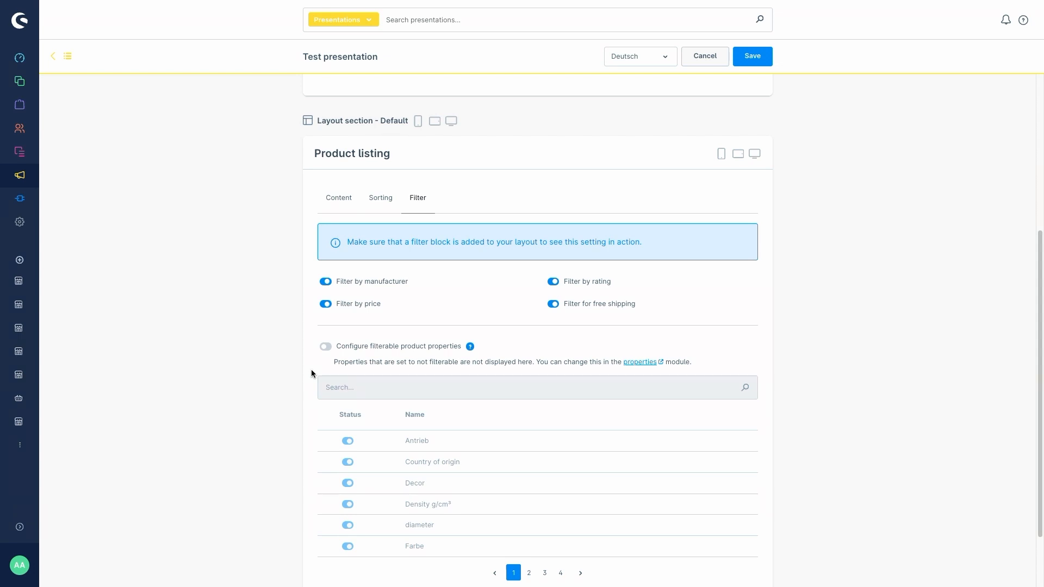
{"action": "scroll", "coordinate": [306, 349], "scroll_direction": "down", "scroll_amount": 1}
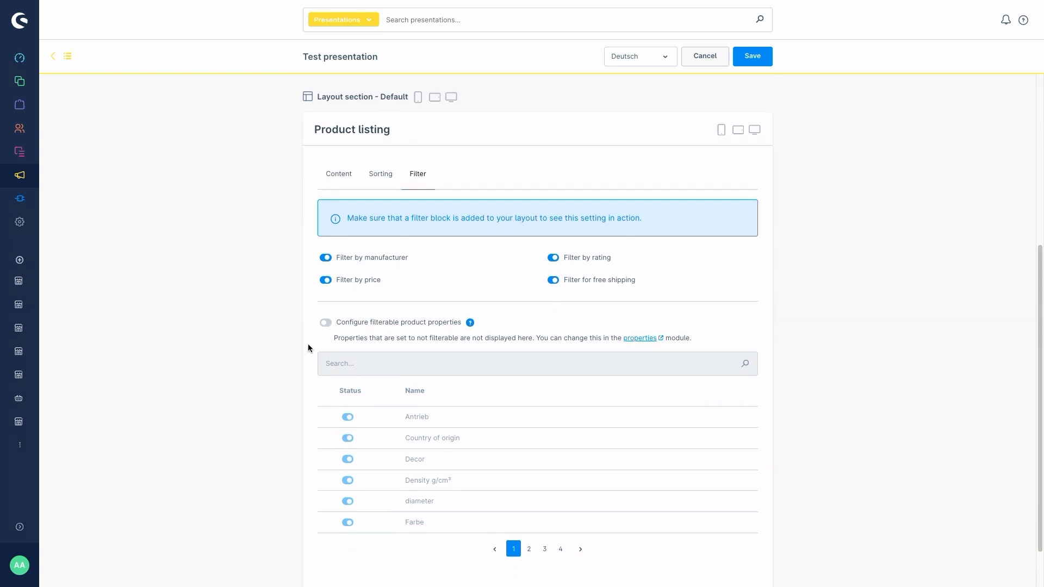
{"action": "left_click", "coordinate": [326, 323]}
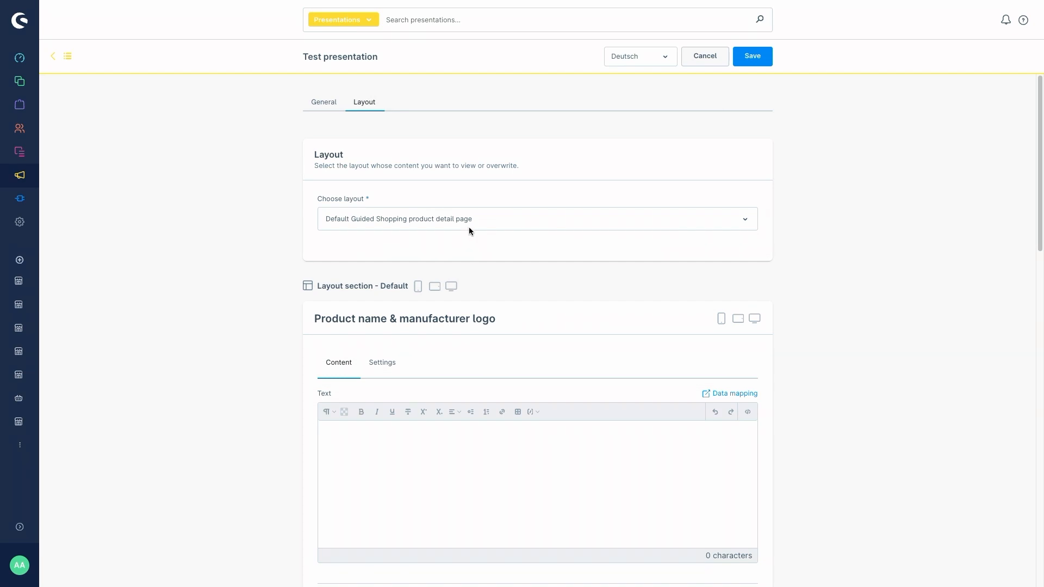
- Compare the content and settings of the Product name & manufacturer logo block in the product detail page layout
{"action": "scroll", "coordinate": [397, 277], "scroll_direction": "down", "scroll_amount": 1}
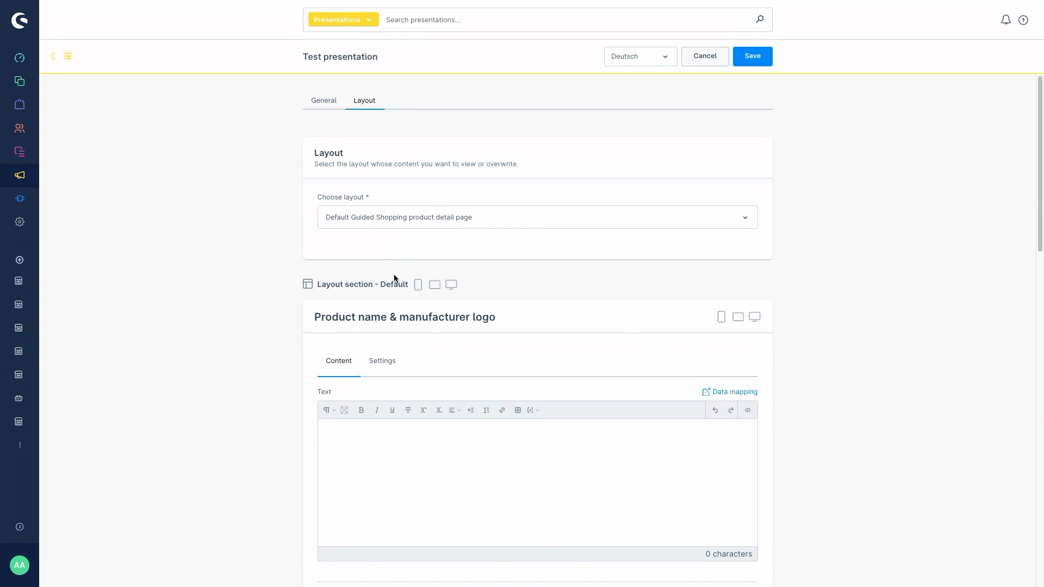
{"action": "left_click", "coordinate": [382, 355]}
{"action": "left_click", "coordinate": [345, 361]}
{"action": "left_click", "coordinate": [382, 358]}
{"action": "left_click", "coordinate": [346, 359]}
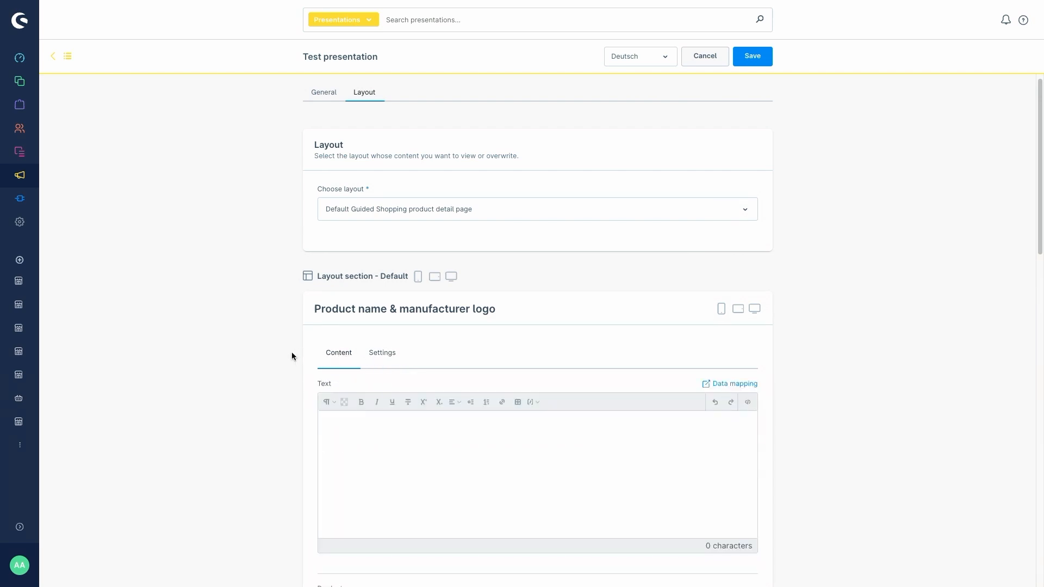
{"action": "scroll", "coordinate": [288, 353], "scroll_direction": "down", "scroll_amount": 1}
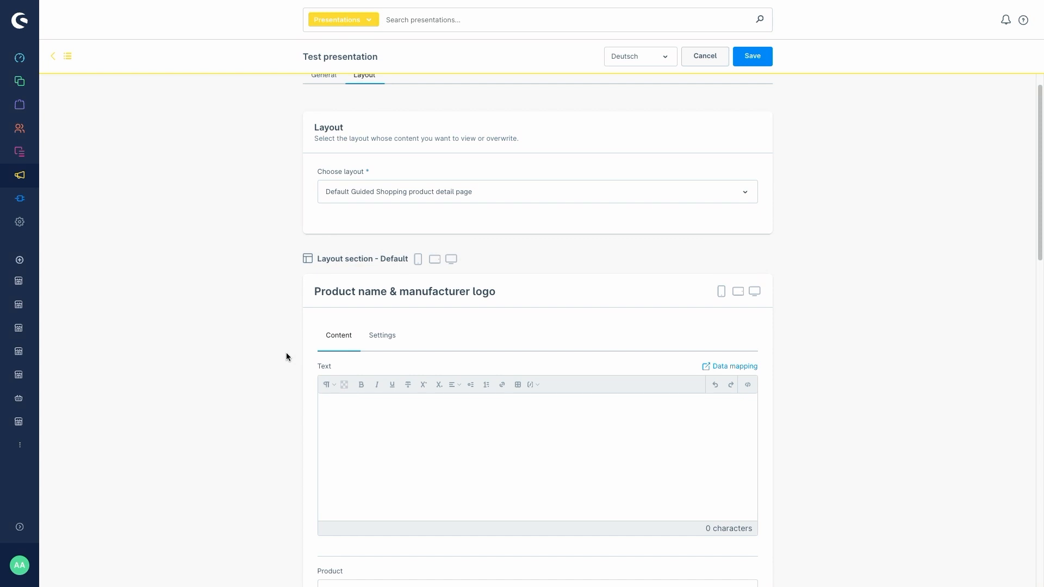
{"action": "scroll", "coordinate": [286, 353], "scroll_direction": "down", "scroll_amount": 1}
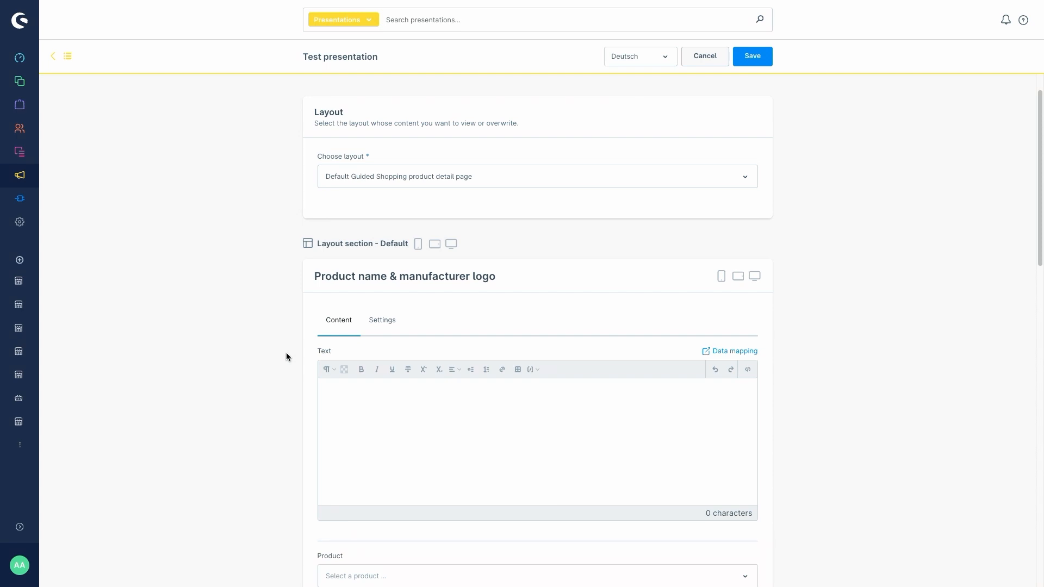
- Look at the vertical alignment options and selectable products in the Product name & manufacturer logo block's settings, without choosing any
{"action": "left_click", "coordinate": [383, 321]}
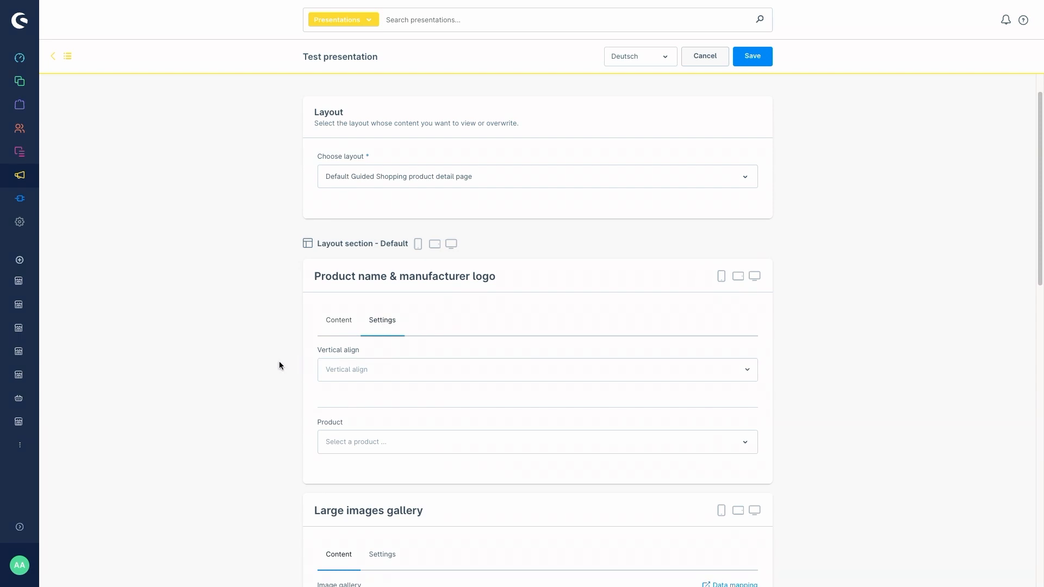
{"action": "scroll", "coordinate": [279, 365], "scroll_direction": "down", "scroll_amount": 1}
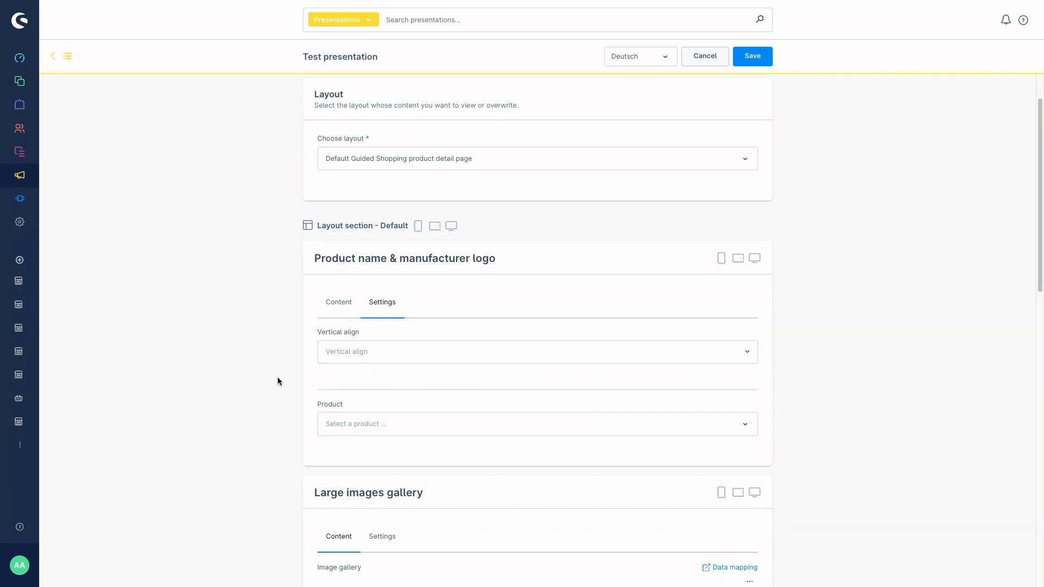
{"action": "left_click", "coordinate": [362, 348]}
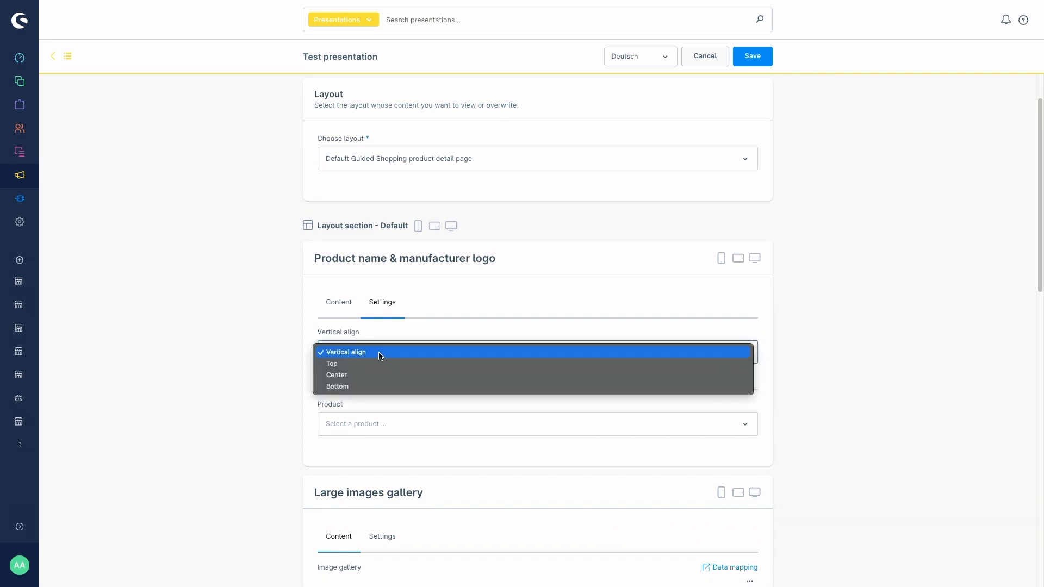
{"action": "left_click", "coordinate": [305, 403]}
{"action": "left_click", "coordinate": [355, 423]}
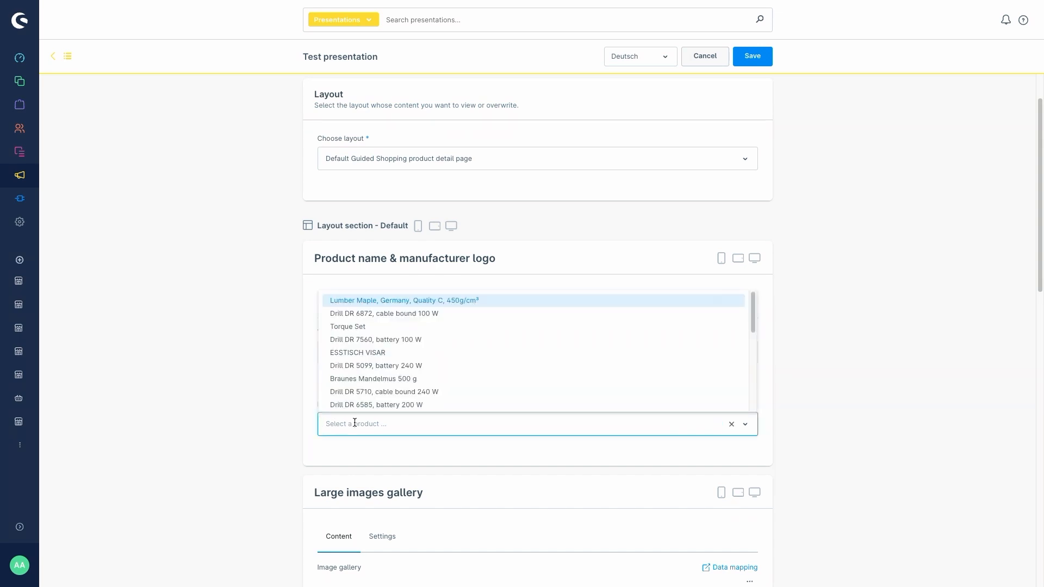
{"action": "left_click", "coordinate": [308, 420]}
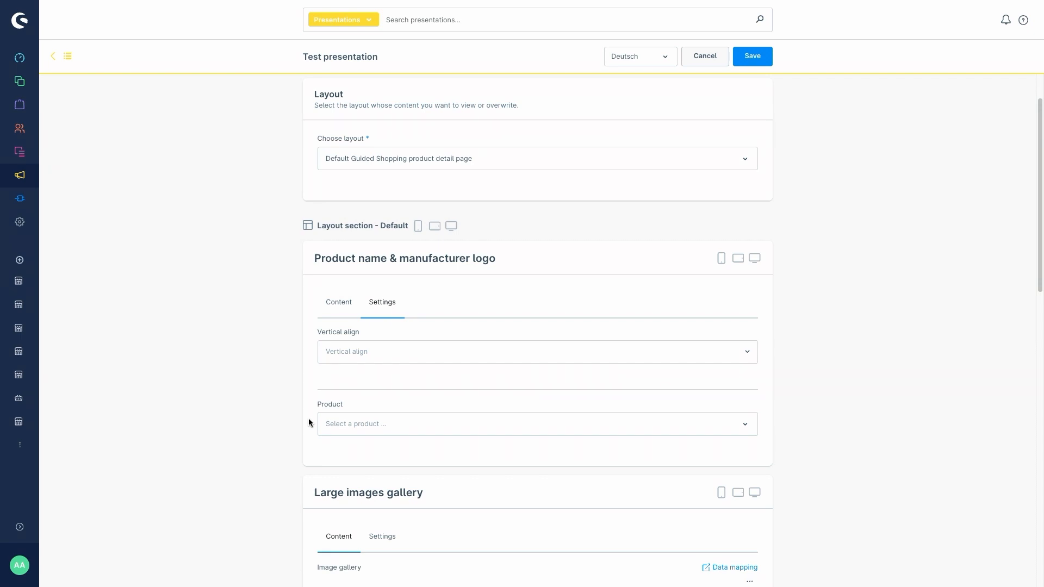
- Review the display settings of the Large images gallery block and return to its image content
{"action": "scroll", "coordinate": [312, 337], "scroll_direction": "down", "scroll_amount": 5}
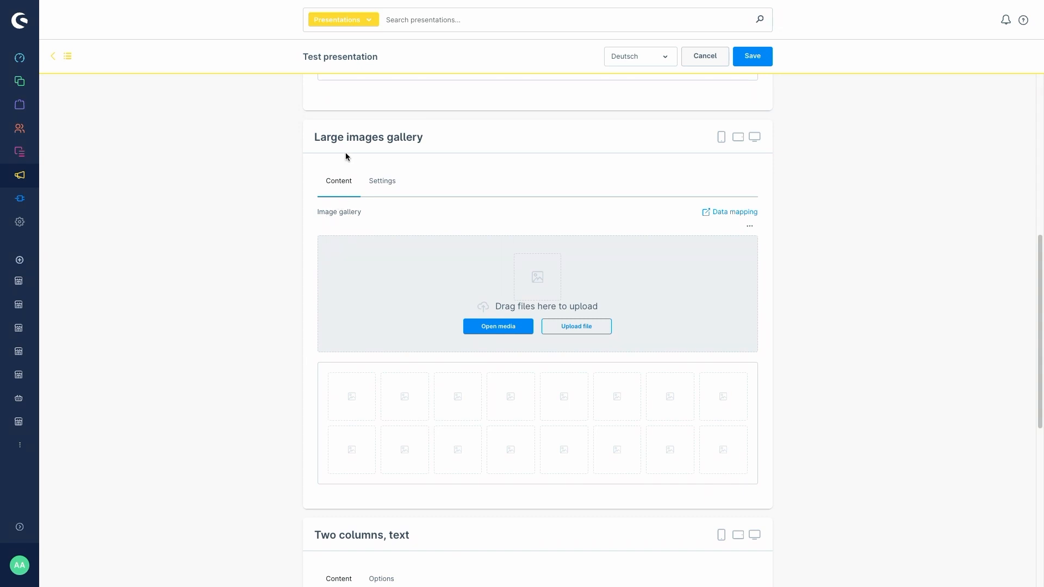
{"action": "left_click", "coordinate": [390, 184]}
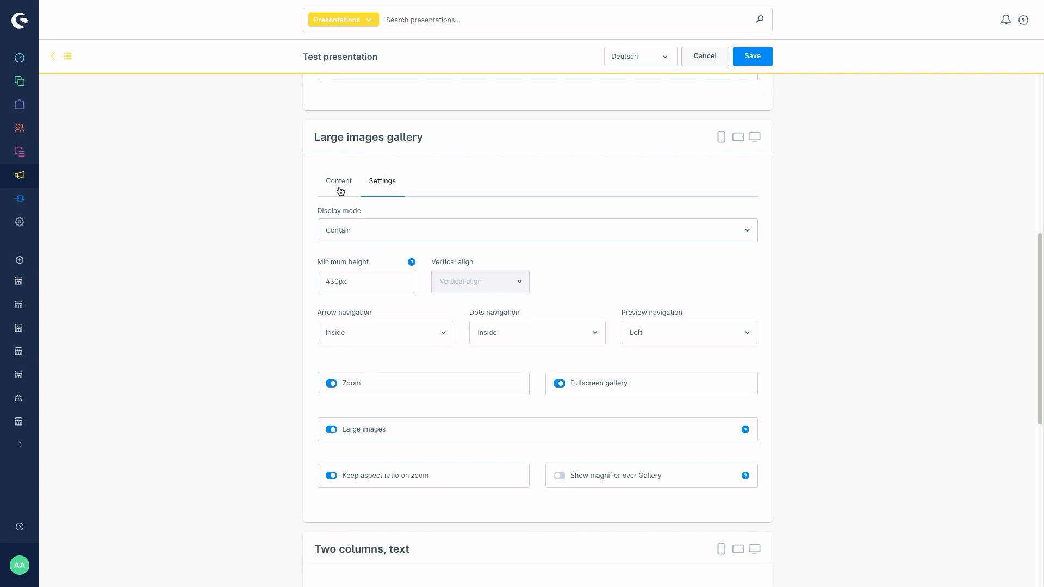
{"action": "left_click", "coordinate": [340, 192]}
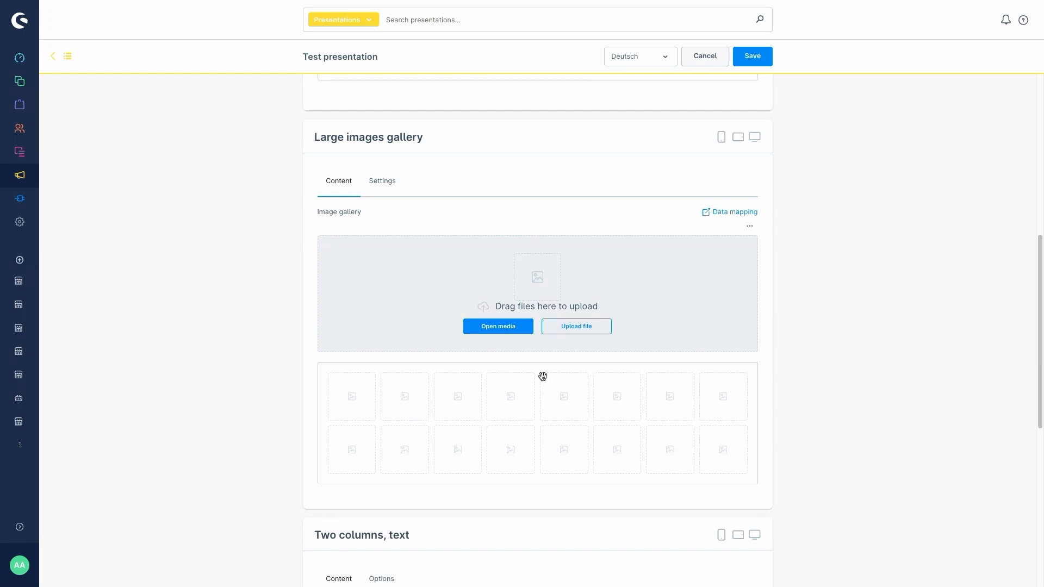
- Examine the Large images gallery block's settings, including the display mode, arrow navigation options, and zoom and magnifier switches, without changing any
{"action": "left_click", "coordinate": [379, 184]}
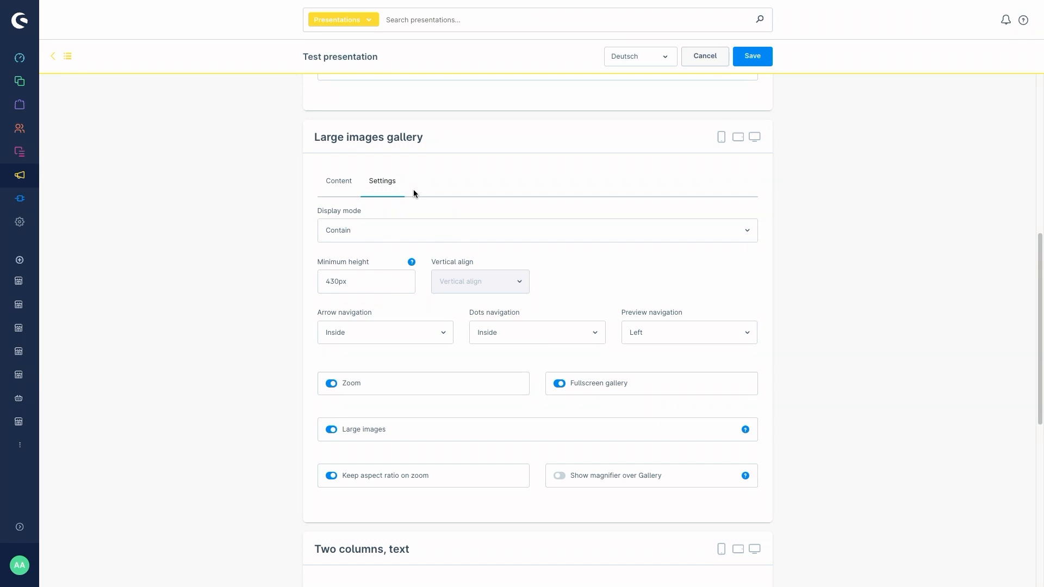
{"action": "left_click", "coordinate": [370, 229]}
{"action": "left_click", "coordinate": [579, 262]}
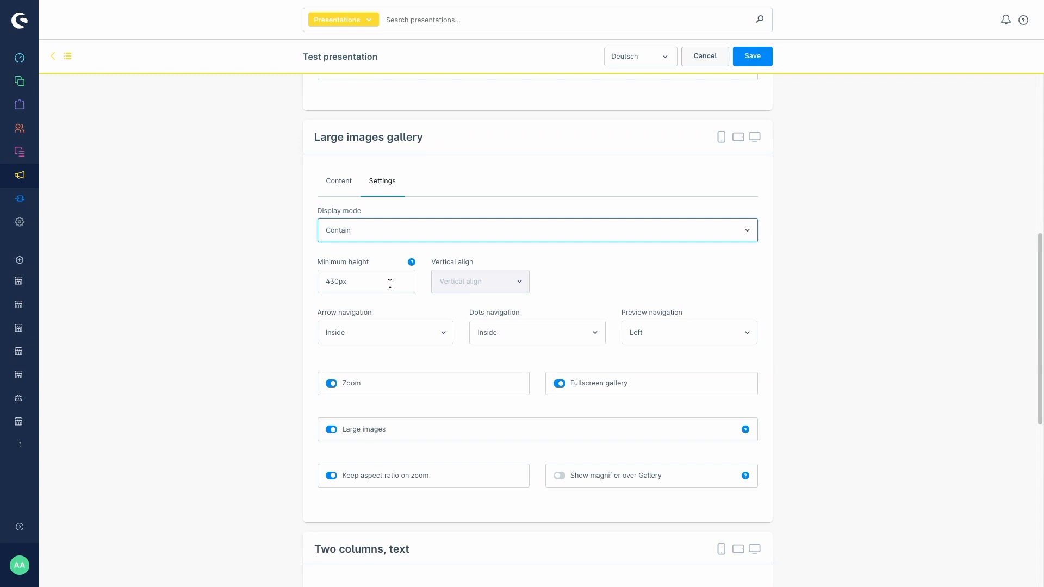
{"action": "left_click", "coordinate": [389, 334]}
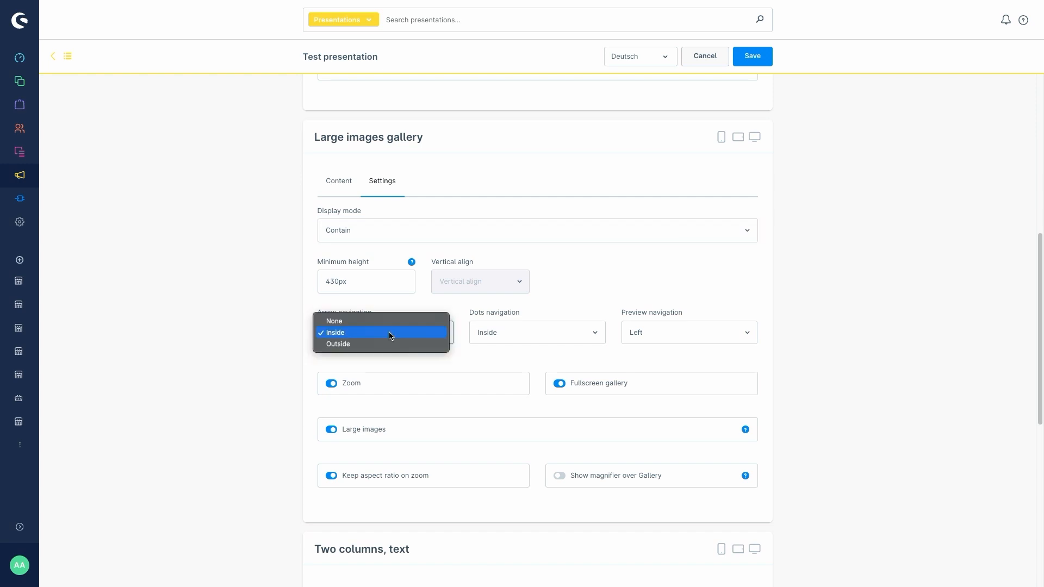
{"action": "left_click", "coordinate": [425, 303]}
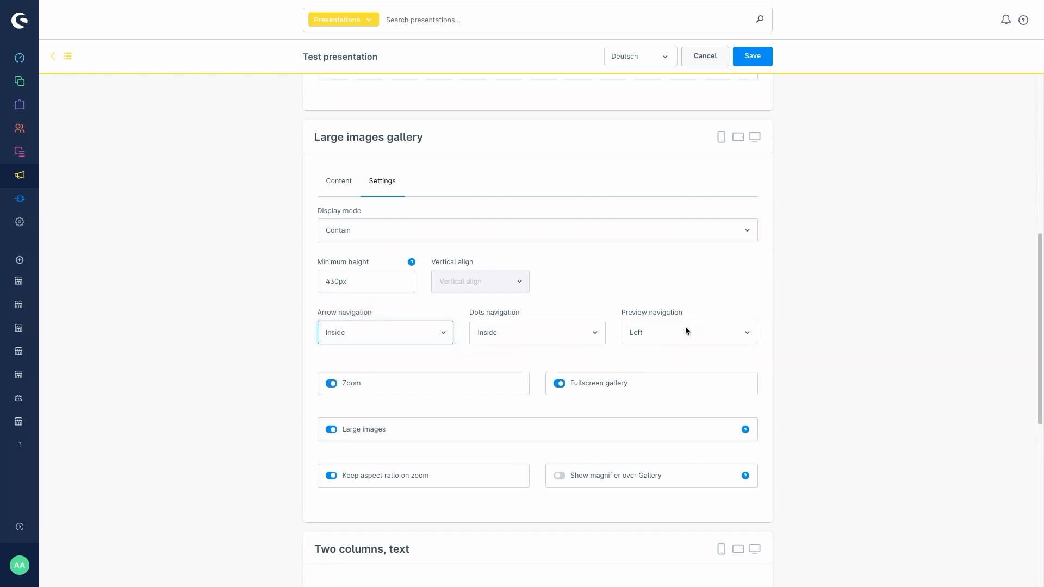
{"action": "scroll", "coordinate": [491, 358], "scroll_direction": "down", "scroll_amount": 1}
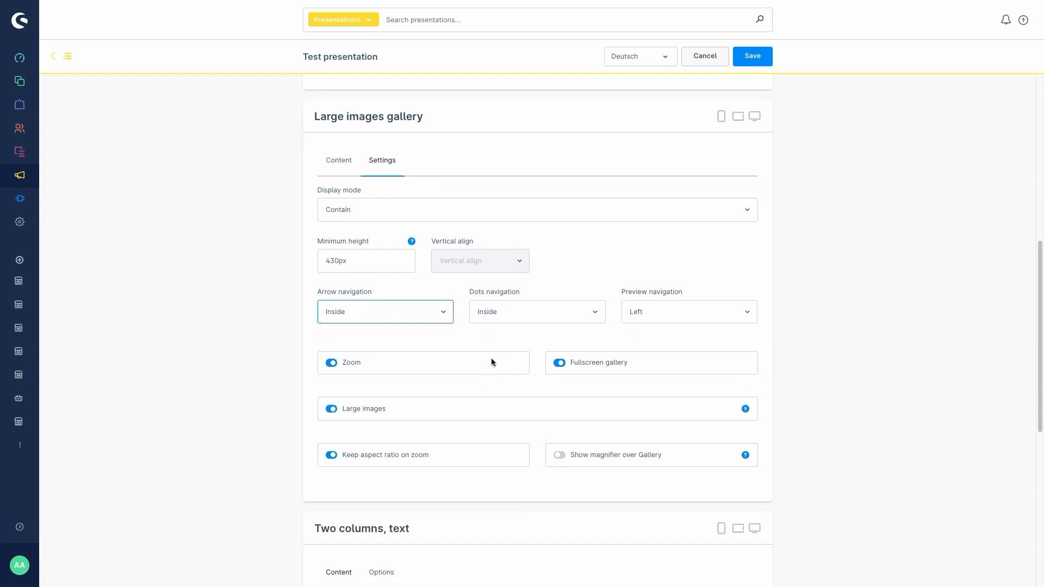
{"action": "scroll", "coordinate": [402, 365], "scroll_direction": "down", "scroll_amount": 1}
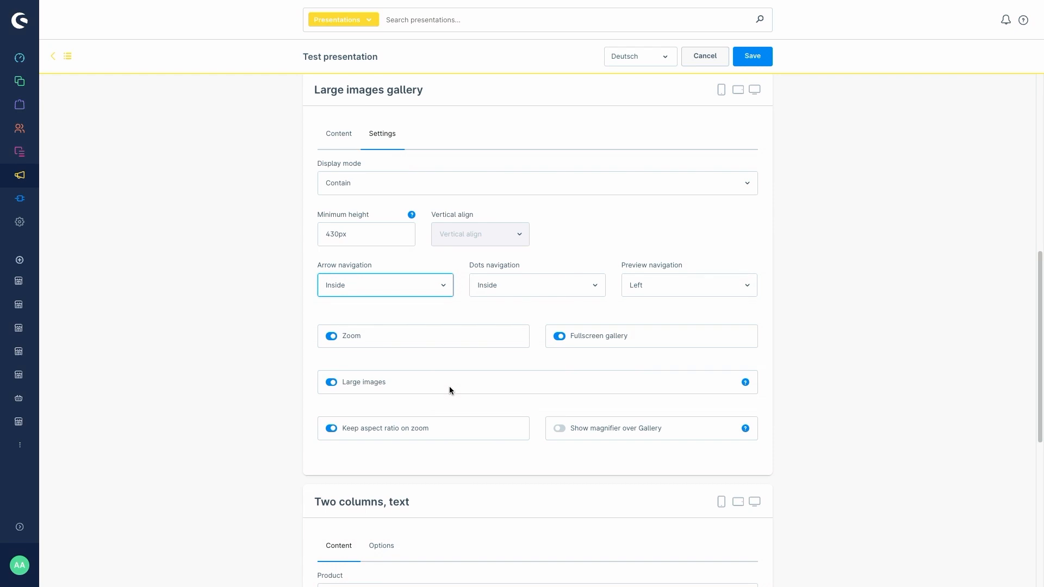
{"action": "scroll", "coordinate": [441, 442], "scroll_direction": "down", "scroll_amount": 1}
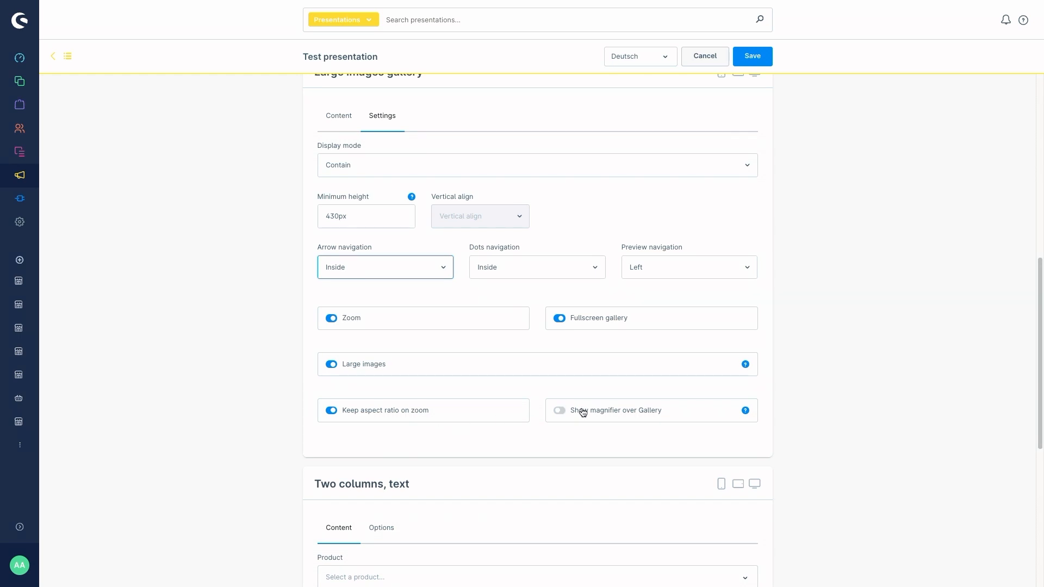
- Review the Two columns, text block's content and alignment option and the Cross Selling block, and return to the layout selection
{"action": "scroll", "coordinate": [533, 434], "scroll_direction": "down", "scroll_amount": 5}
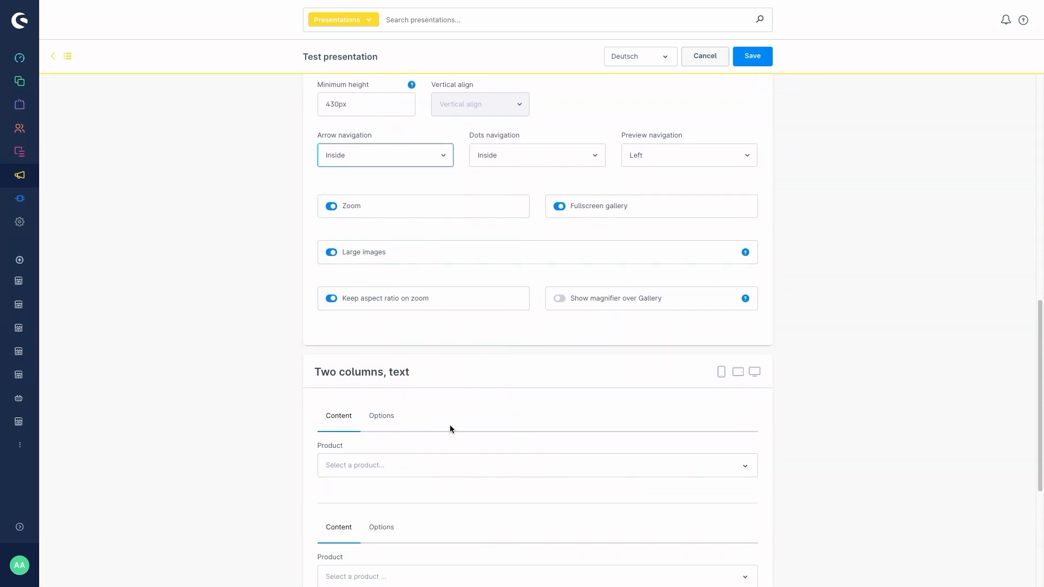
{"action": "left_click", "coordinate": [387, 339]}
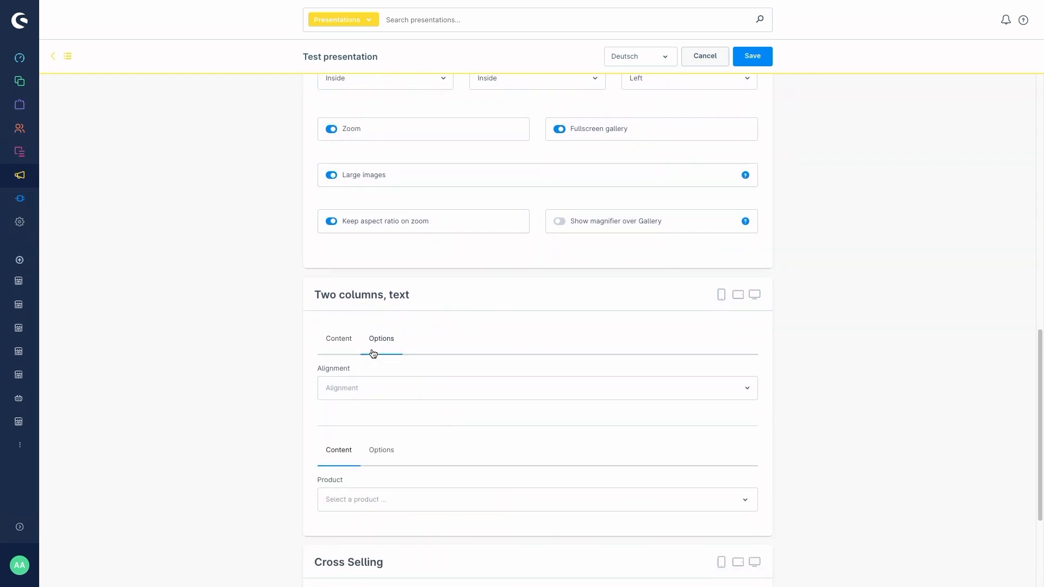
{"action": "left_click", "coordinate": [338, 349]}
{"action": "scroll", "coordinate": [456, 321], "scroll_direction": "down", "scroll_amount": 4}
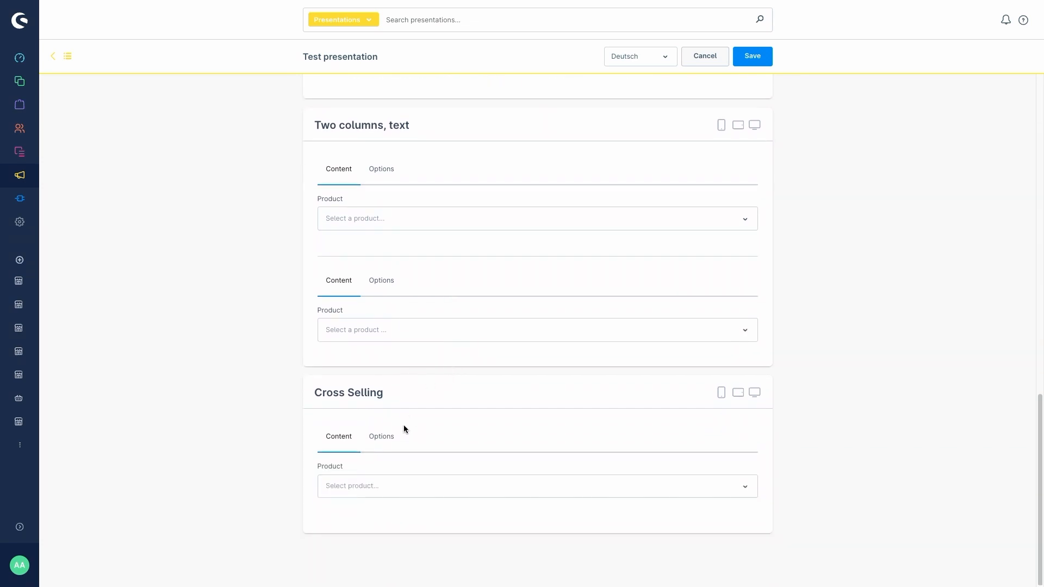
{"action": "scroll", "coordinate": [273, 430], "scroll_direction": "up", "scroll_amount": 15}
{"action": "scroll", "coordinate": [274, 427], "scroll_direction": "up", "scroll_amount": 3}
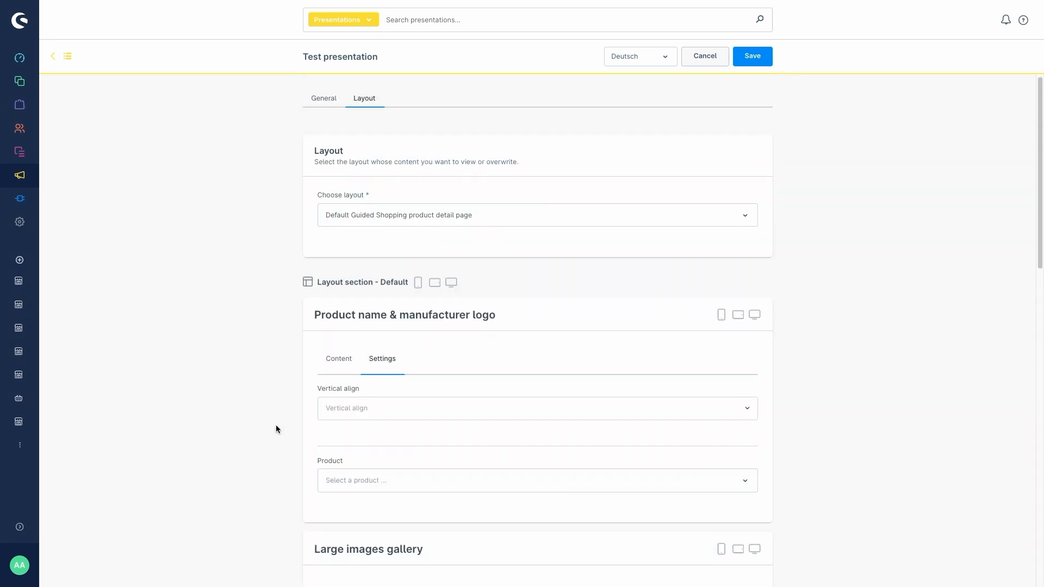
{"action": "scroll", "coordinate": [290, 338], "scroll_direction": "up", "scroll_amount": 1}
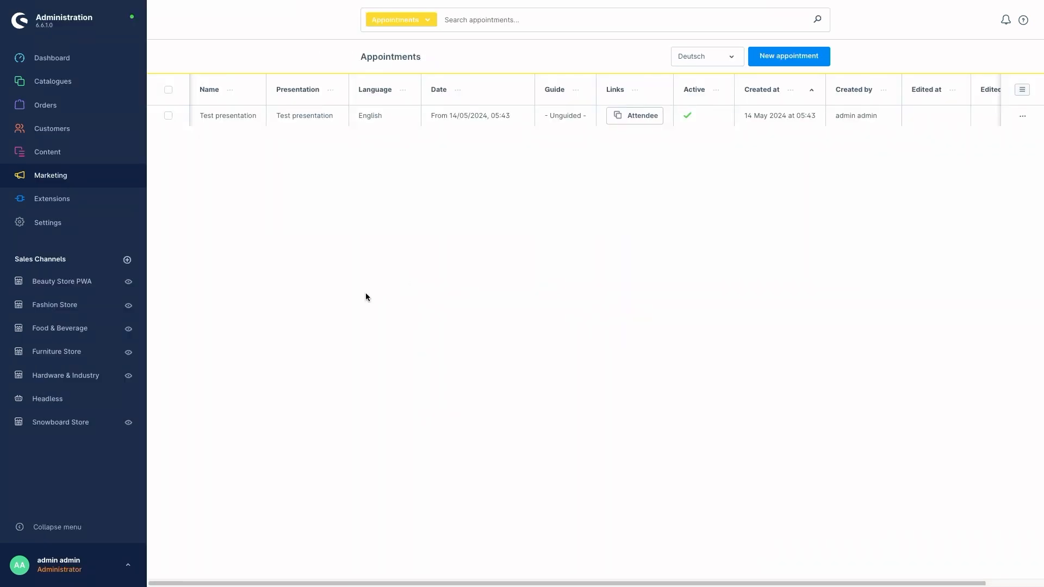
- Open Test presentation from the Digital Sales Rooms presentations and review its layouts and appointments
{"action": "mouse_move", "coordinate": [105, 186]}
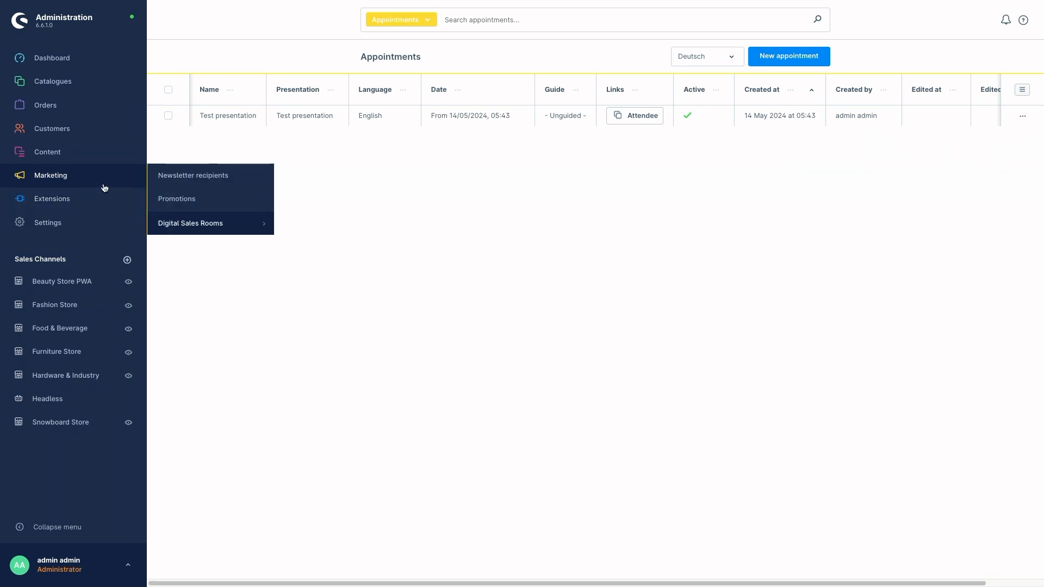
{"action": "mouse_move", "coordinate": [164, 224]}
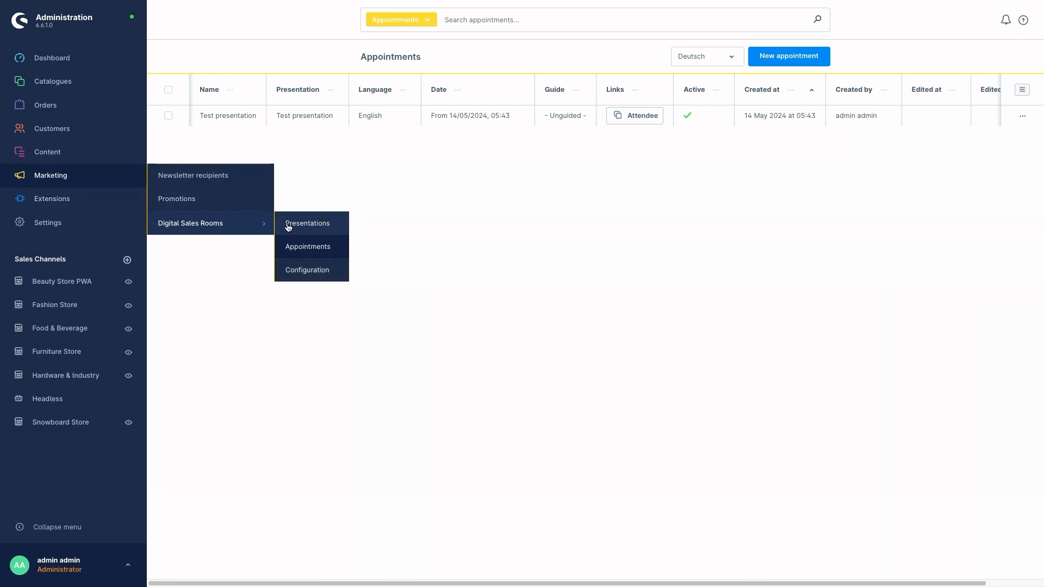
{"action": "left_click", "coordinate": [349, 222]}
{"action": "left_click", "coordinate": [251, 116]}
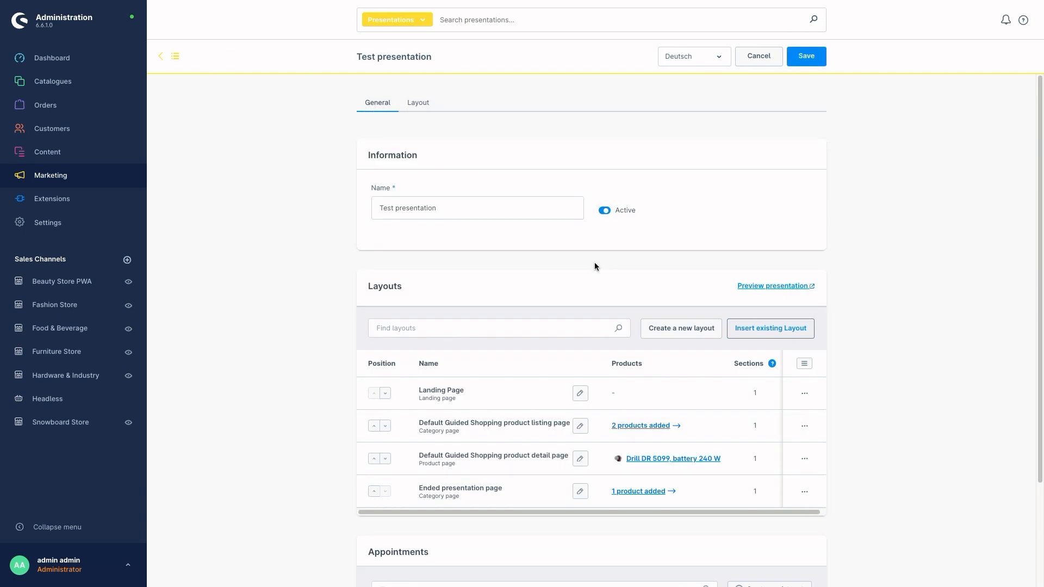
{"action": "scroll", "coordinate": [544, 269], "scroll_direction": "down", "scroll_amount": 1}
{"action": "scroll", "coordinate": [544, 270], "scroll_direction": "down", "scroll_amount": 2}
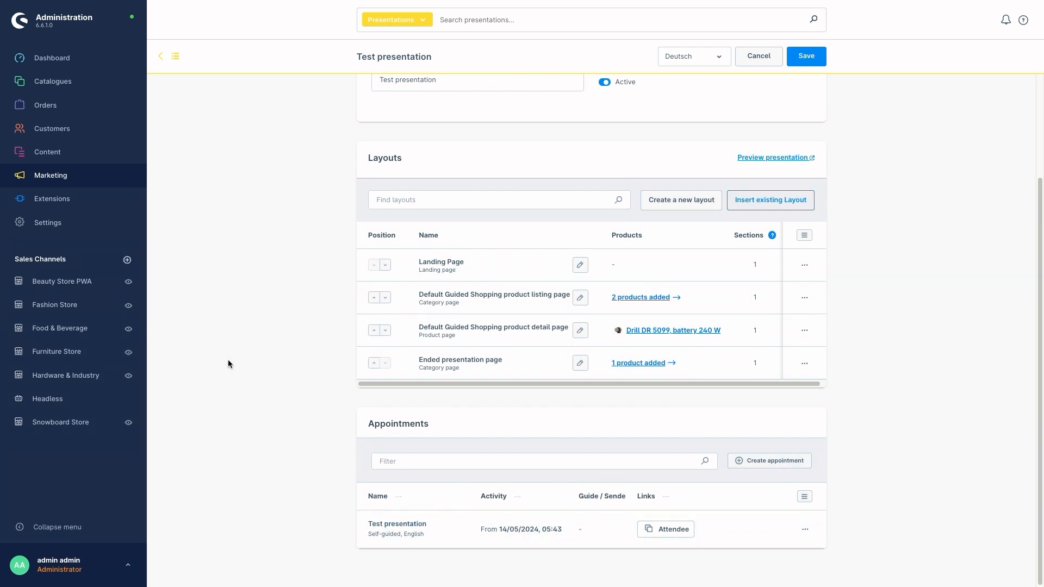
- Go to the Digital Sales Rooms appointments and start creating a new appointment
{"action": "mouse_move", "coordinate": [102, 179]}
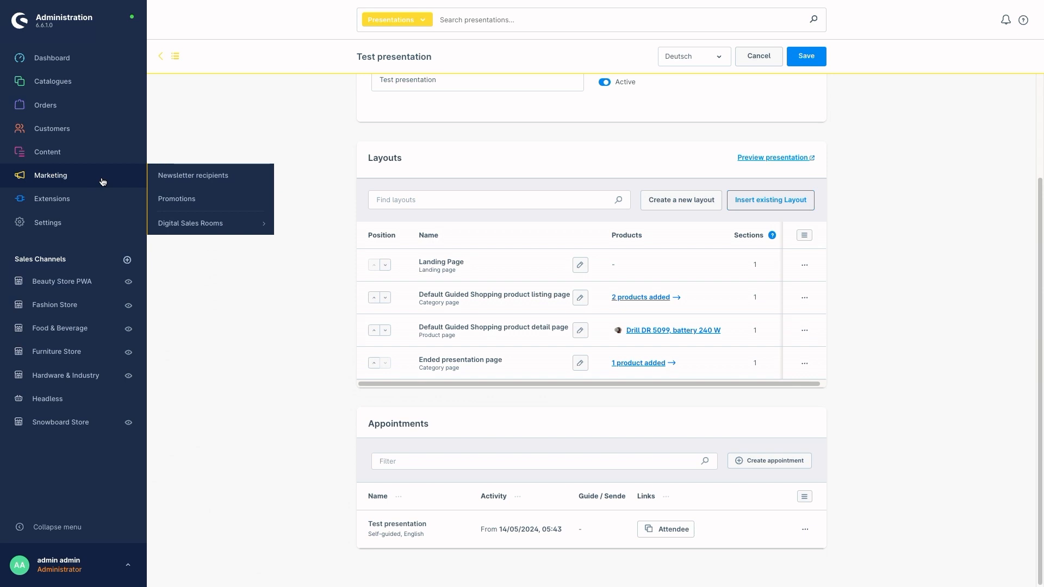
{"action": "mouse_move", "coordinate": [190, 235]}
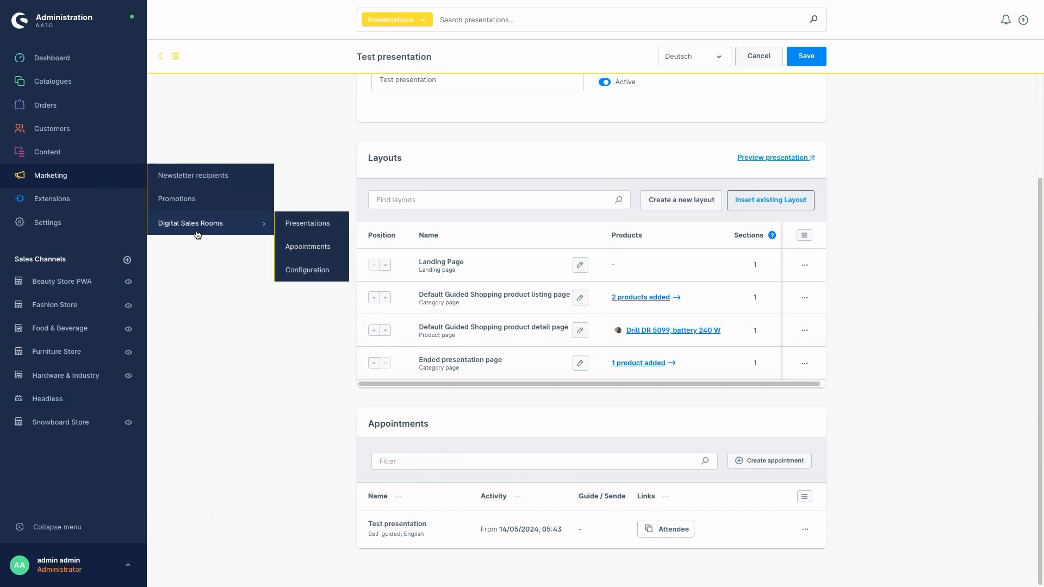
{"action": "left_click", "coordinate": [304, 249]}
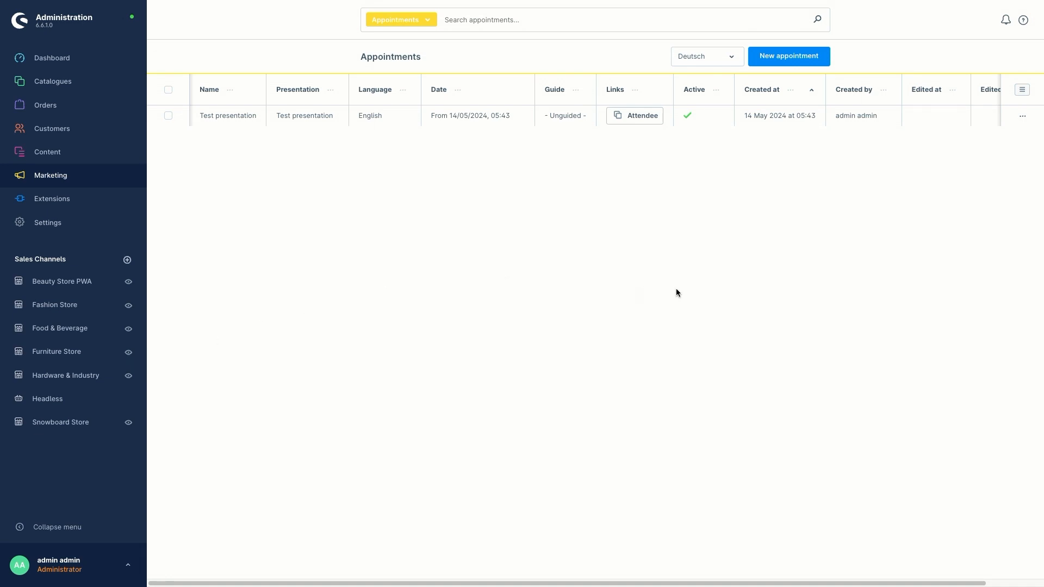
{"action": "left_click", "coordinate": [771, 64]}
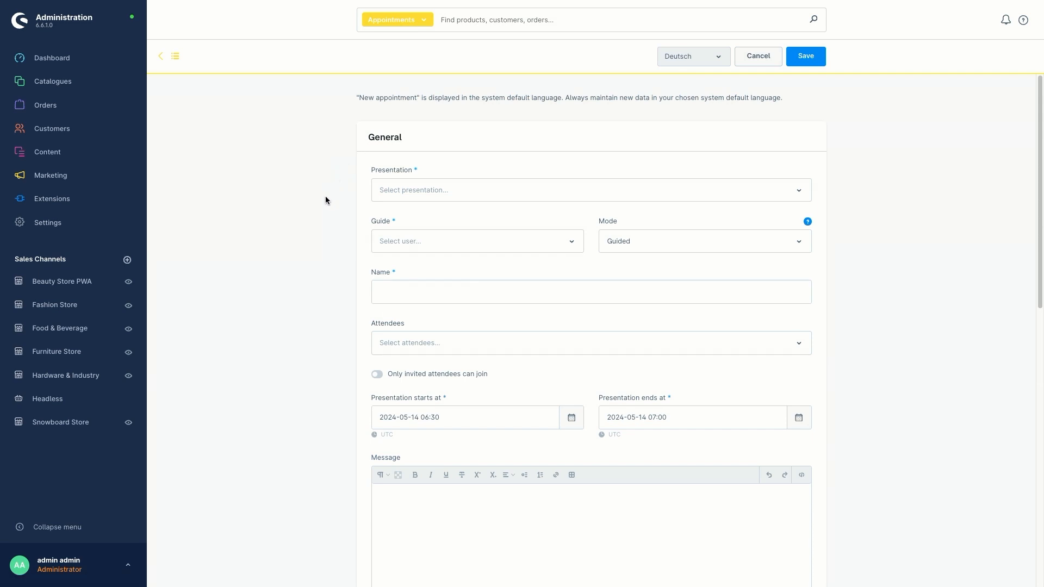
- Look through the new appointment form, from the general details and message to the invitation link and video and audio settings
{"action": "scroll", "coordinate": [326, 197], "scroll_direction": "down", "scroll_amount": 6}
{"action": "scroll", "coordinate": [327, 198], "scroll_direction": "up", "scroll_amount": 6}
{"action": "scroll", "coordinate": [318, 200], "scroll_direction": "down", "scroll_amount": 1}
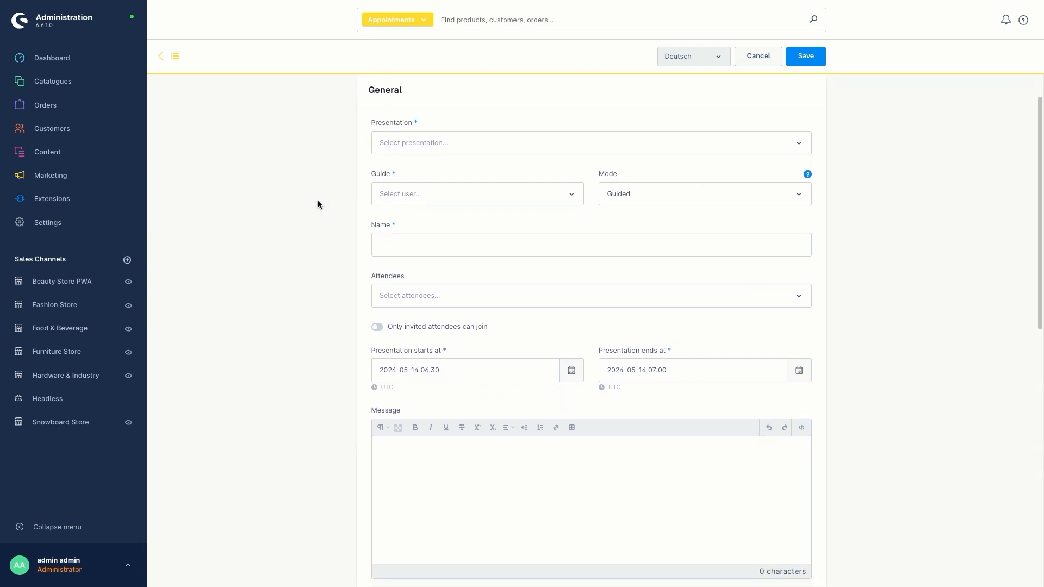
{"action": "scroll", "coordinate": [295, 253], "scroll_direction": "down", "scroll_amount": 10}
{"action": "scroll", "coordinate": [288, 257], "scroll_direction": "up", "scroll_amount": 5}
{"action": "scroll", "coordinate": [288, 259], "scroll_direction": "down", "scroll_amount": 5}
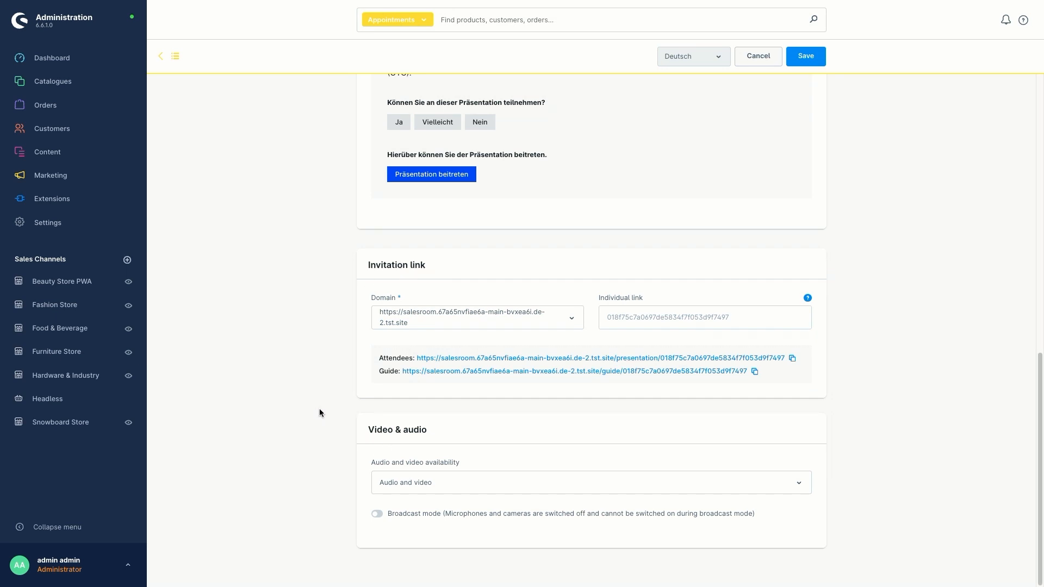
{"action": "scroll", "coordinate": [318, 412], "scroll_direction": "up", "scroll_amount": 10}
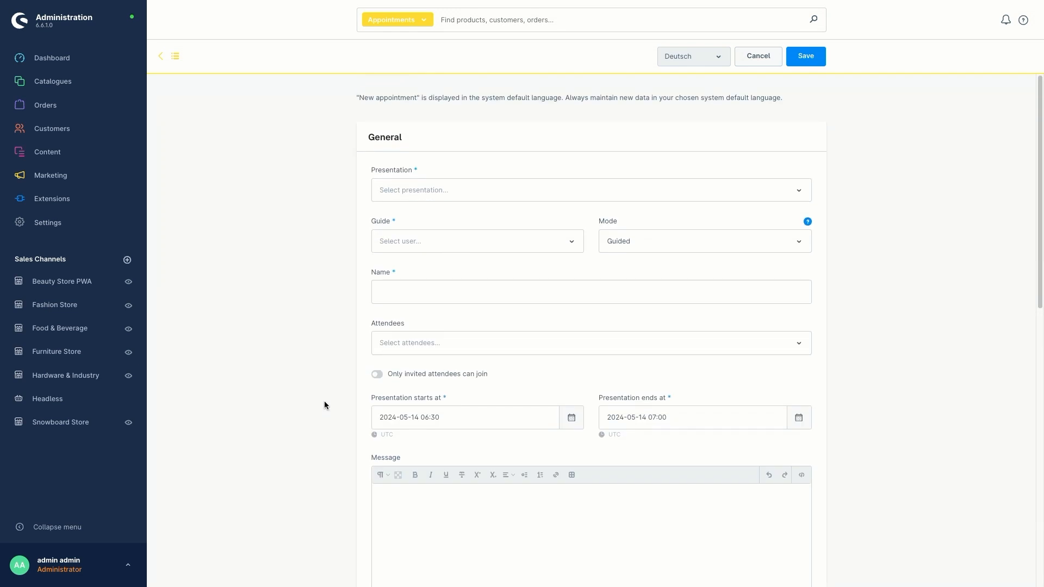
- Assign Test presentation to the new appointment and choose the admin user as its guide
{"action": "left_click", "coordinate": [429, 194]}
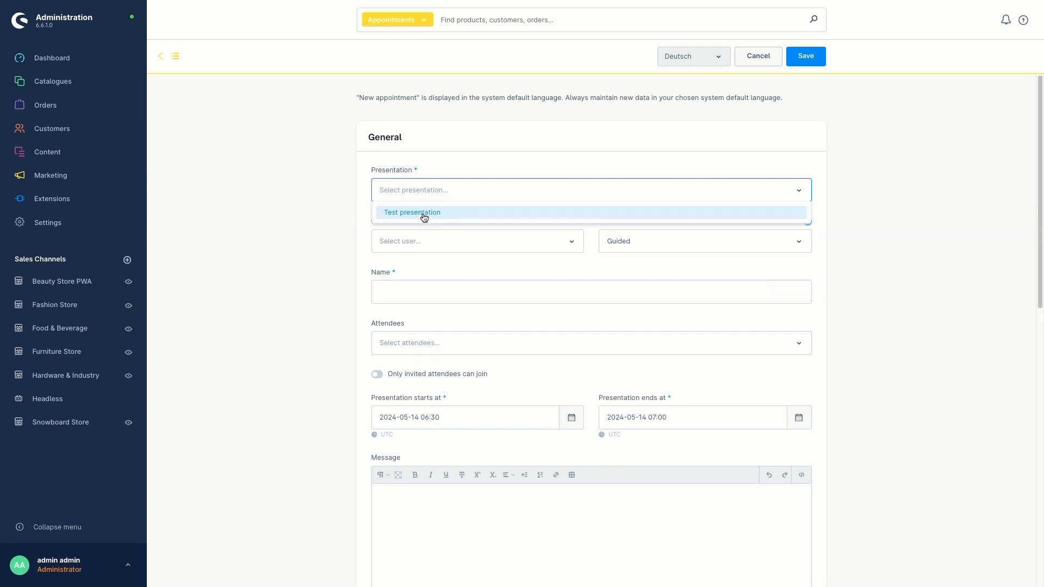
{"action": "left_click", "coordinate": [424, 217]}
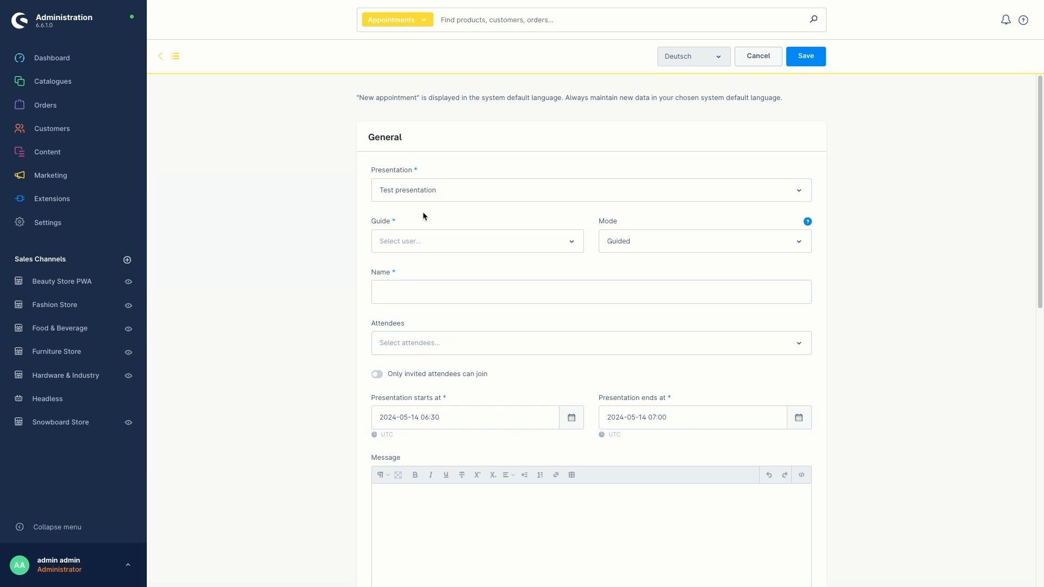
{"action": "left_click", "coordinate": [414, 239]}
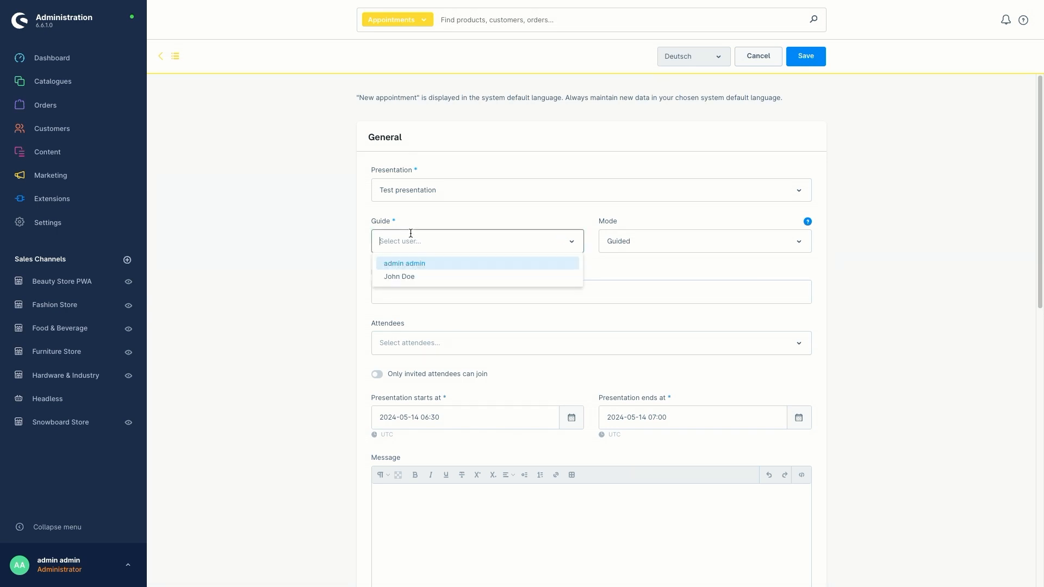
{"action": "left_click", "coordinate": [430, 264]}
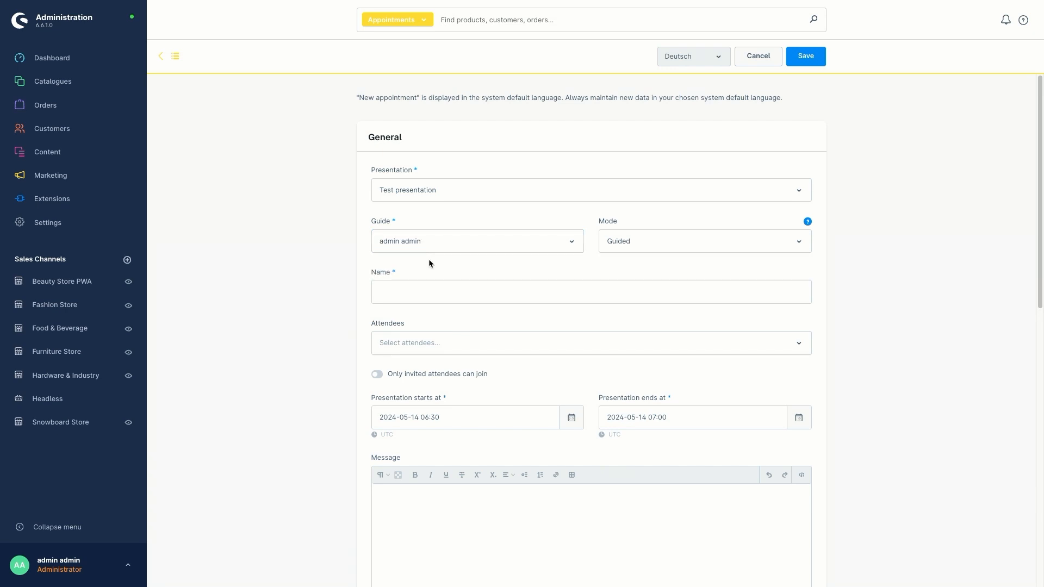
- Check the appointment's mode options, keep Guided, and name the appointment Test
{"action": "left_click", "coordinate": [663, 242]}
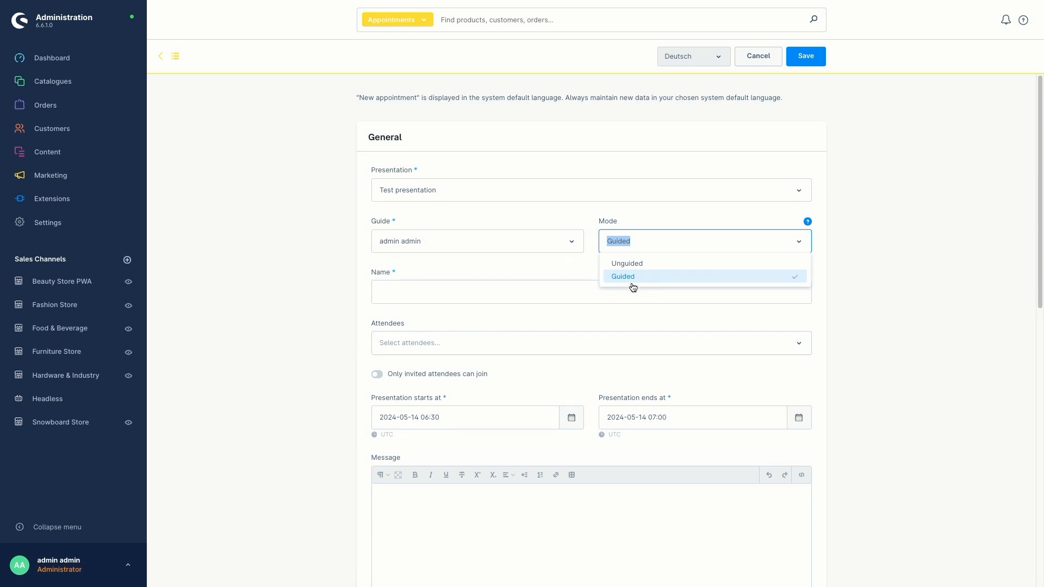
{"action": "left_click", "coordinate": [575, 272]}
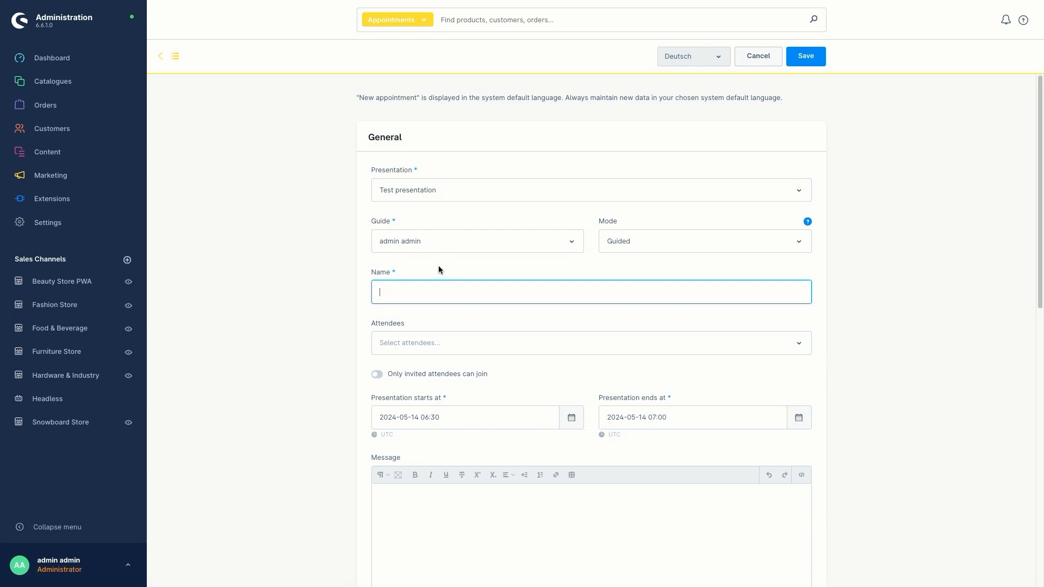
{"action": "type", "text": "Test"}
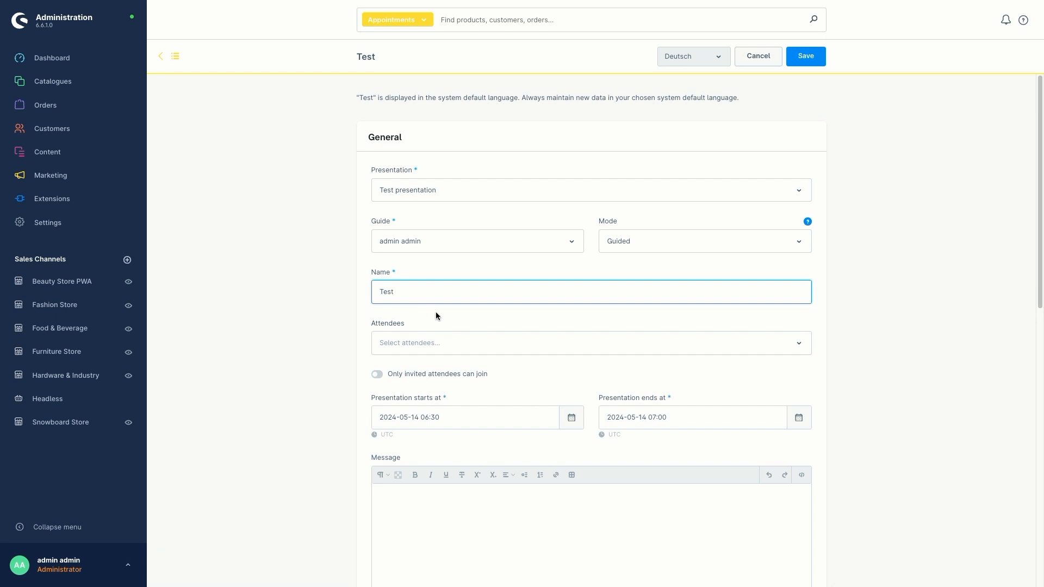
- Add the third customer in the attendee selection as an attendee of the Test appointment
{"action": "scroll", "coordinate": [435, 309], "scroll_direction": "down", "scroll_amount": 1}
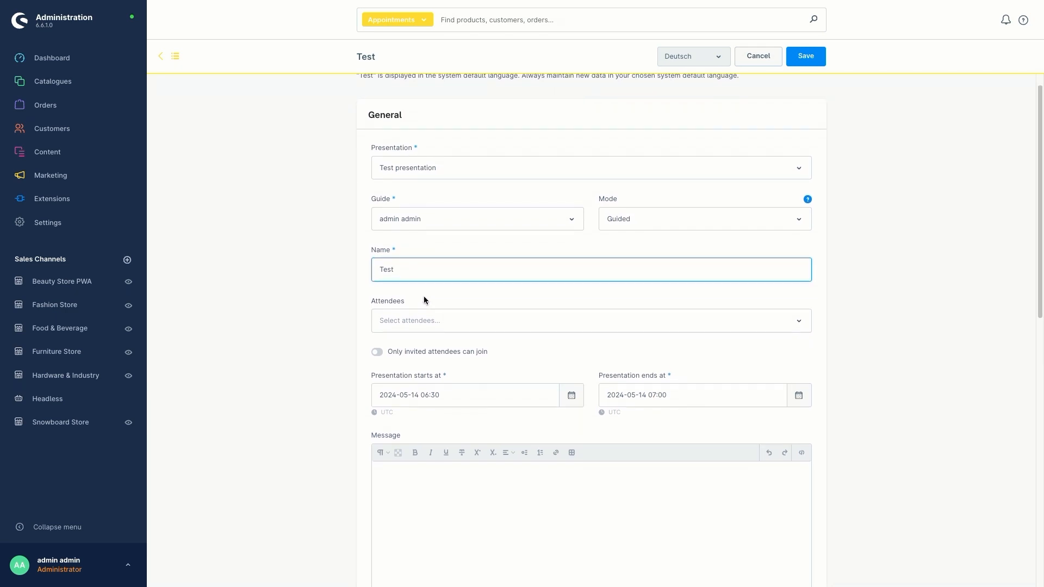
{"action": "scroll", "coordinate": [422, 297], "scroll_direction": "down", "scroll_amount": 1}
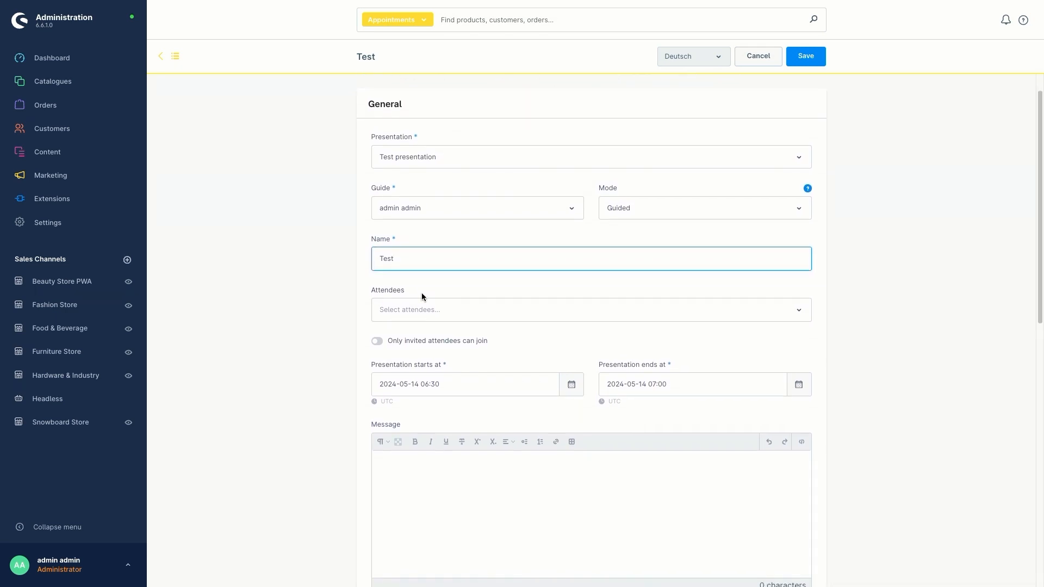
{"action": "left_click", "coordinate": [461, 307]}
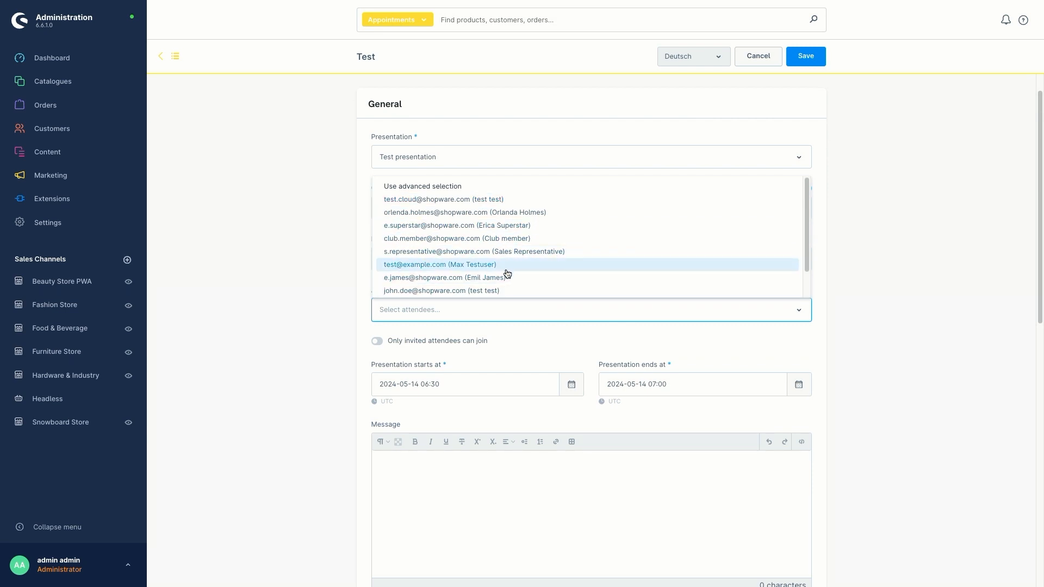
{"action": "scroll", "coordinate": [506, 271], "scroll_direction": "down", "scroll_amount": 2}
{"action": "left_click", "coordinate": [535, 336]}
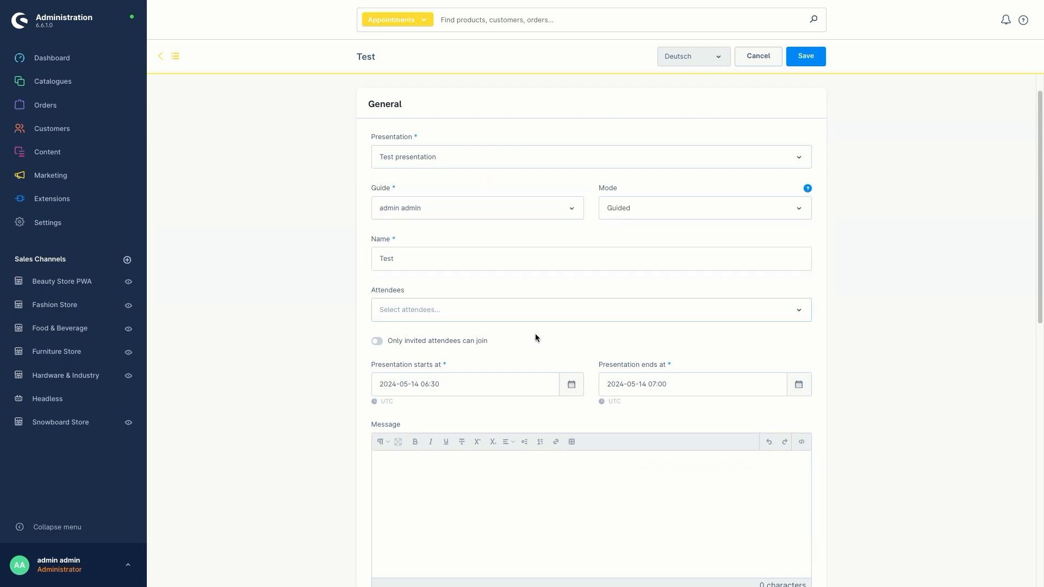
{"action": "left_click", "coordinate": [499, 313]}
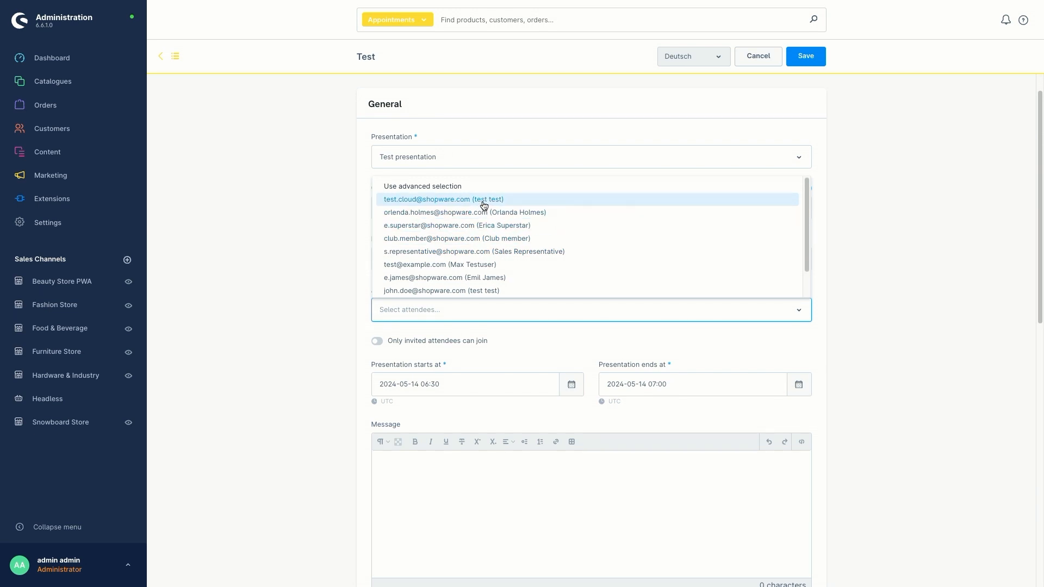
{"action": "left_click", "coordinate": [447, 226]}
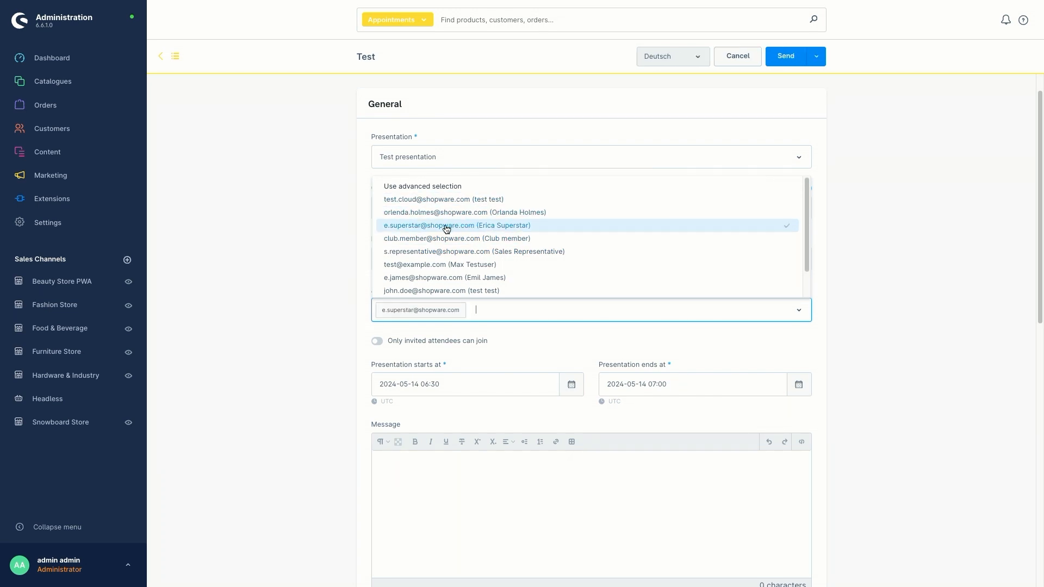
{"action": "left_click", "coordinate": [518, 335]}
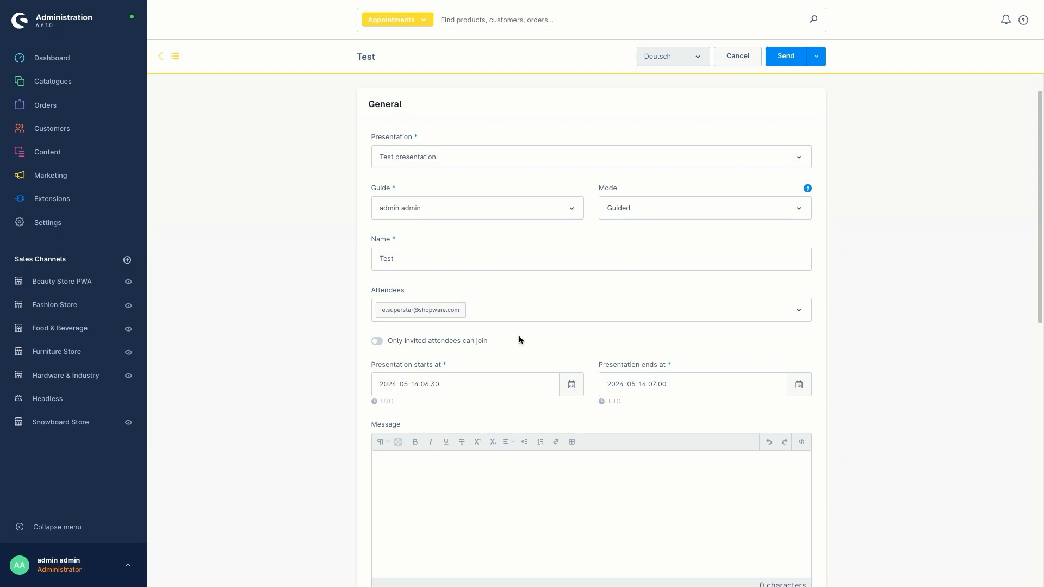
- Review the appointment's invited-only option, start and end times, message with invitation preview, invitation link, and video and audio settings
{"action": "left_click", "coordinate": [376, 341]}
{"action": "scroll", "coordinate": [435, 342], "scroll_direction": "down", "scroll_amount": 1}
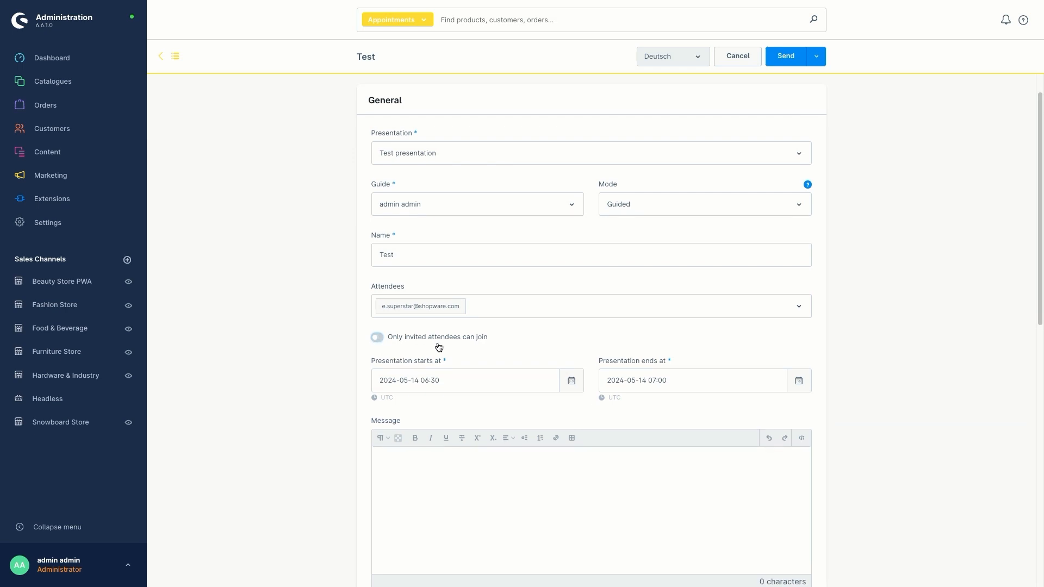
{"action": "scroll", "coordinate": [516, 332], "scroll_direction": "down", "scroll_amount": 3}
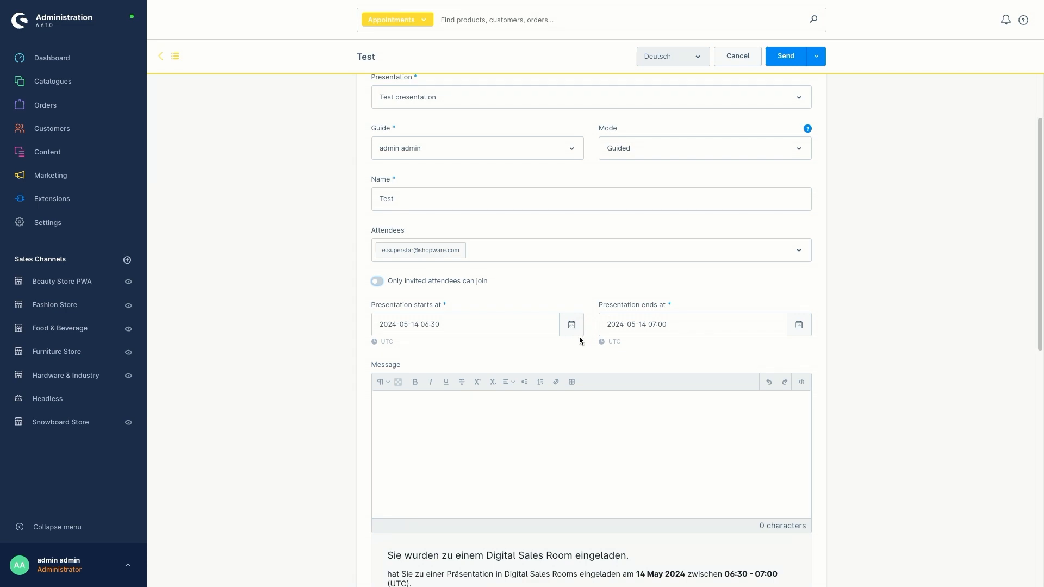
{"action": "scroll", "coordinate": [579, 336], "scroll_direction": "down", "scroll_amount": 2}
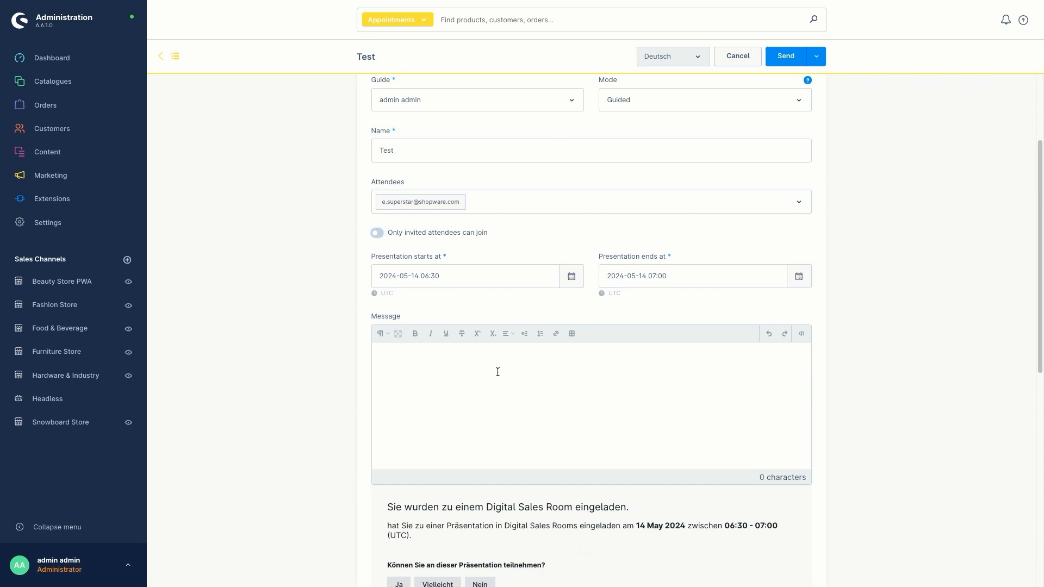
{"action": "scroll", "coordinate": [495, 373], "scroll_direction": "down", "scroll_amount": 1}
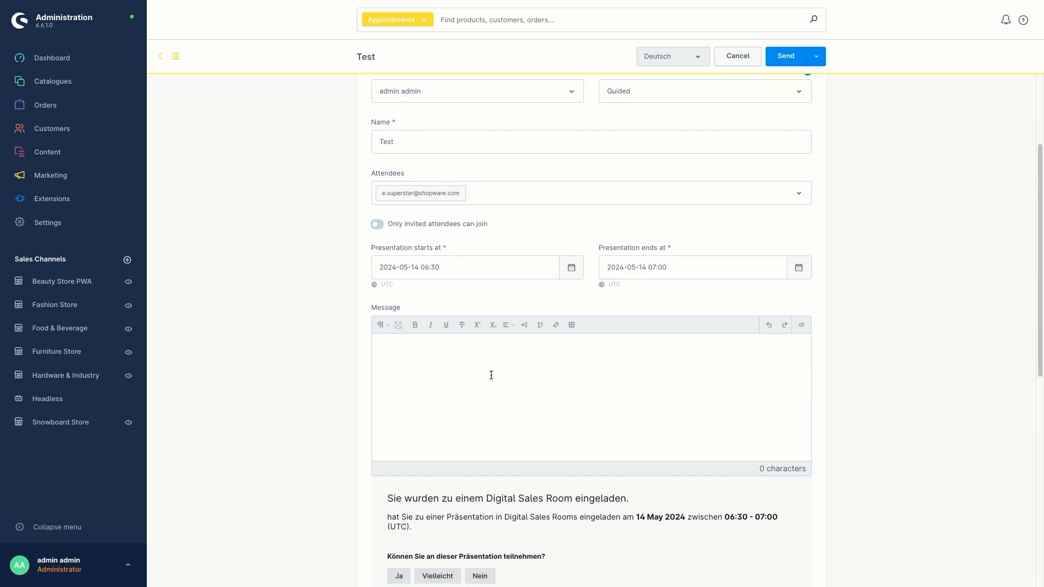
{"action": "scroll", "coordinate": [491, 375], "scroll_direction": "down", "scroll_amount": 2}
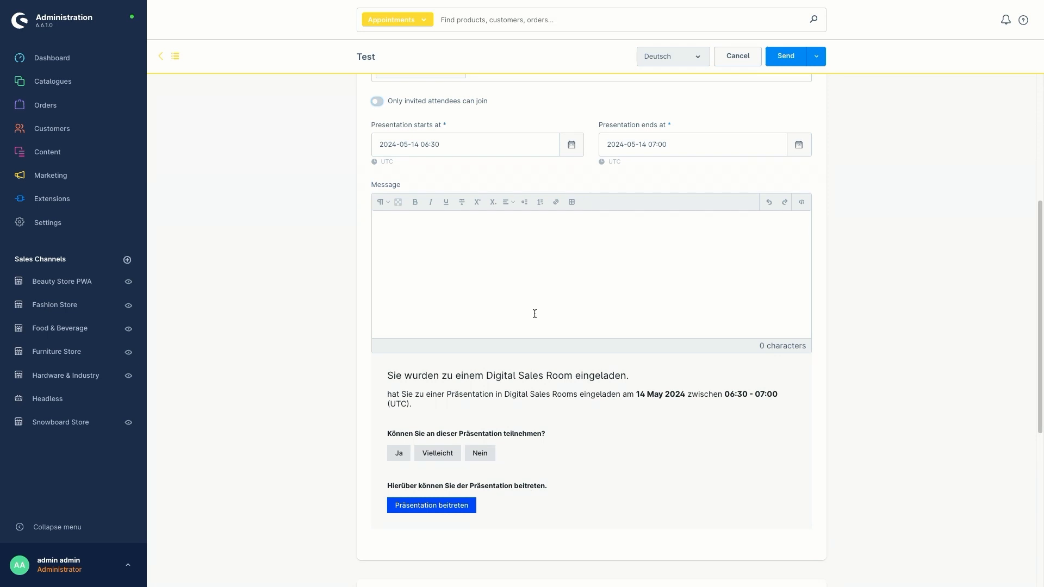
{"action": "scroll", "coordinate": [535, 313], "scroll_direction": "down", "scroll_amount": 2}
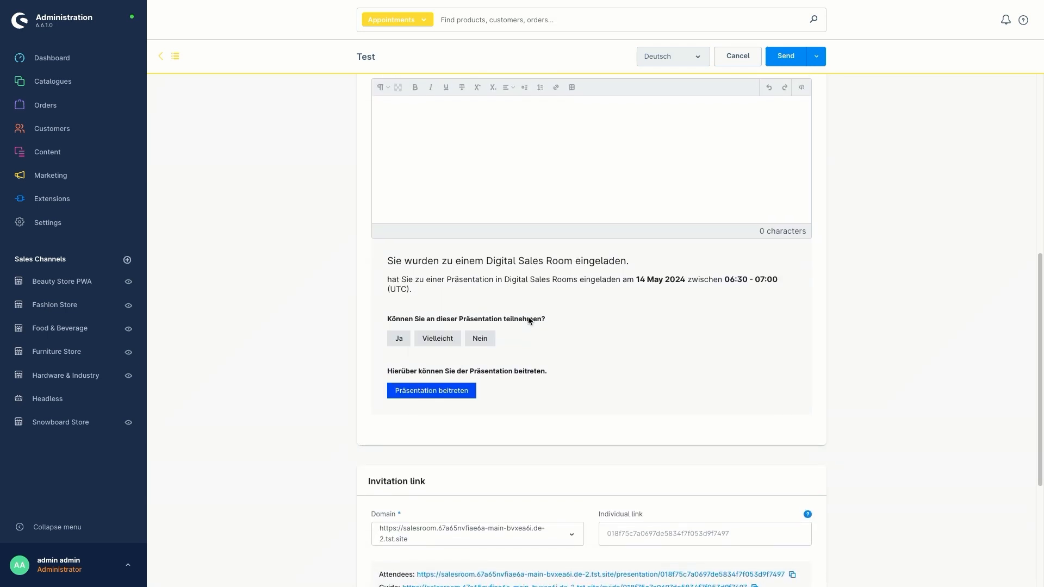
{"action": "scroll", "coordinate": [544, 310], "scroll_direction": "up", "scroll_amount": 1}
{"action": "scroll", "coordinate": [544, 309], "scroll_direction": "up", "scroll_amount": 2}
{"action": "scroll", "coordinate": [544, 310], "scroll_direction": "down", "scroll_amount": 5}
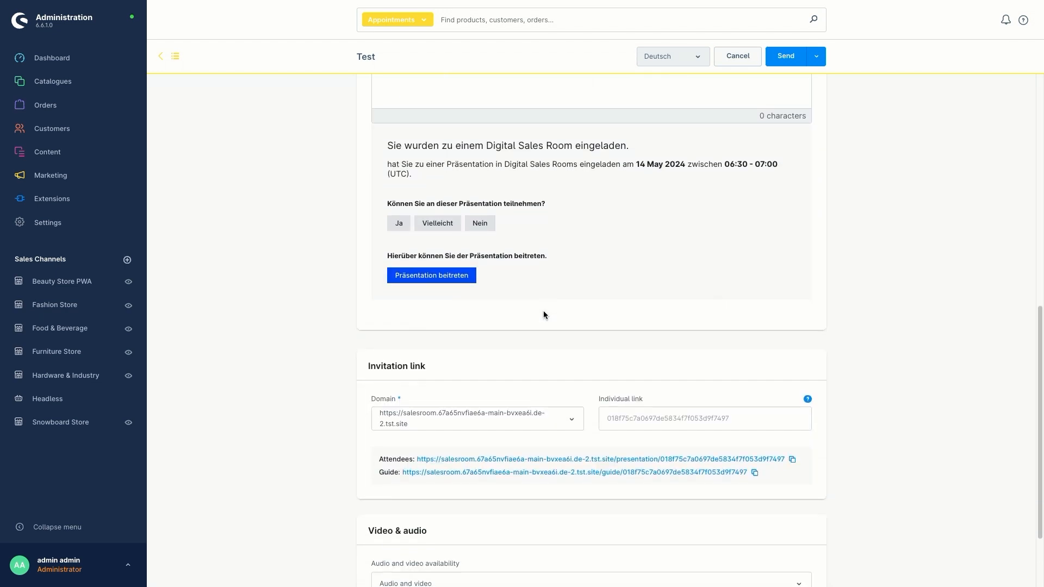
{"action": "scroll", "coordinate": [514, 318], "scroll_direction": "down", "scroll_amount": 1}
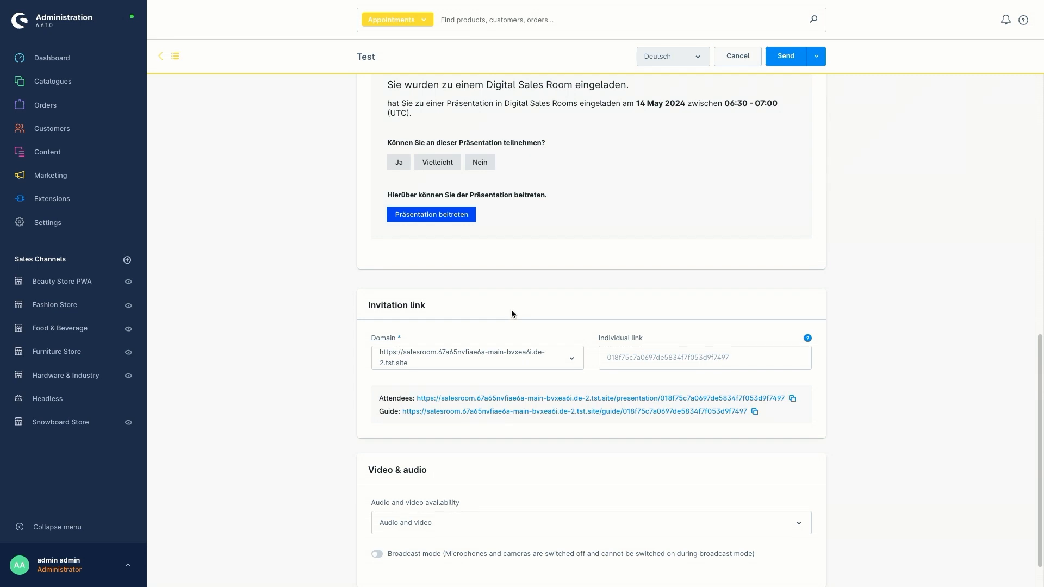
{"action": "scroll", "coordinate": [511, 309], "scroll_direction": "down", "scroll_amount": 1}
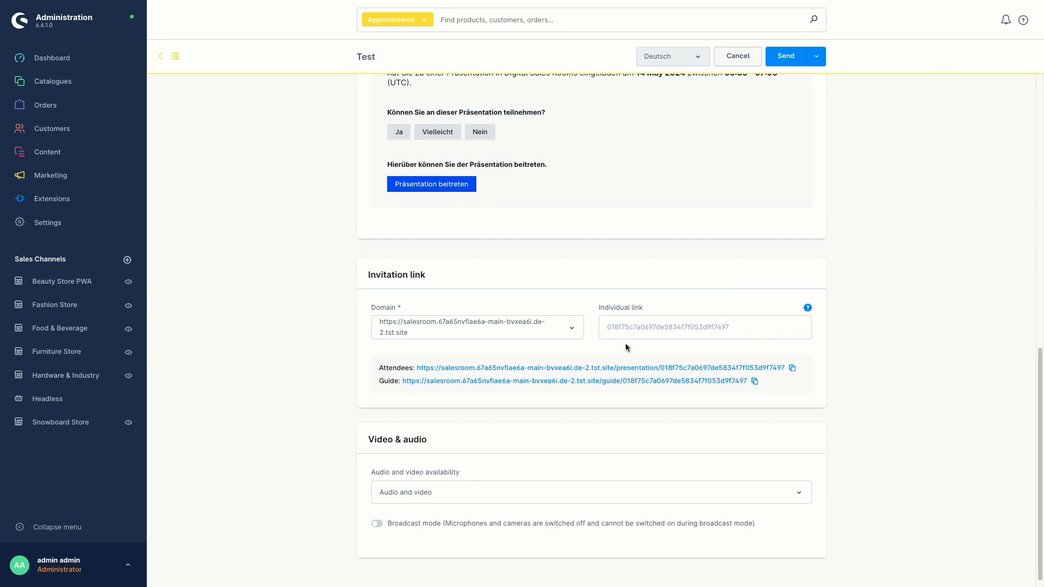
{"action": "scroll", "coordinate": [625, 344], "scroll_direction": "down", "scroll_amount": 1}
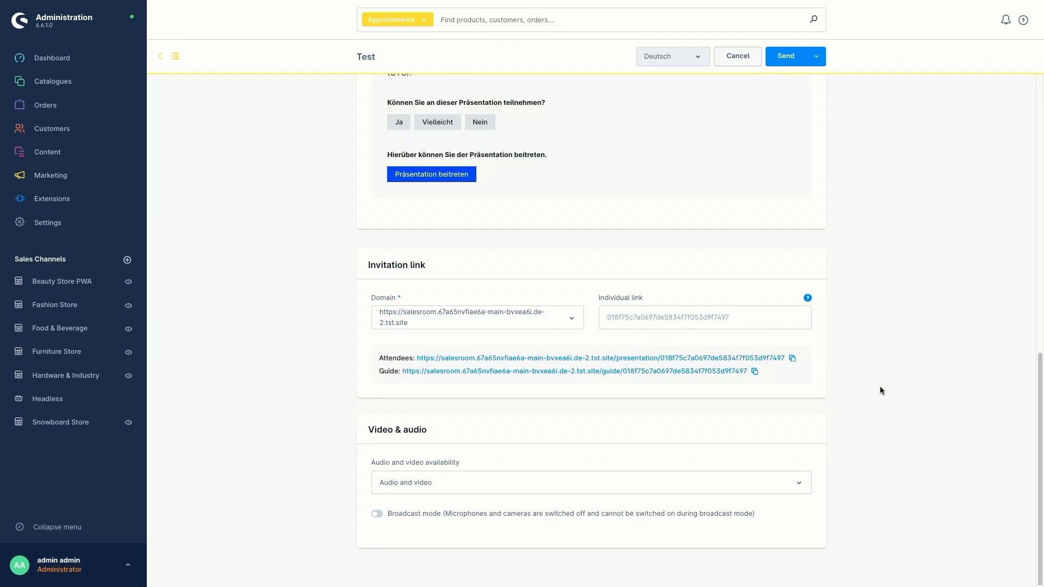
- Check the appointment's sending options and save it without sending
{"action": "scroll", "coordinate": [879, 386], "scroll_direction": "up", "scroll_amount": 5}
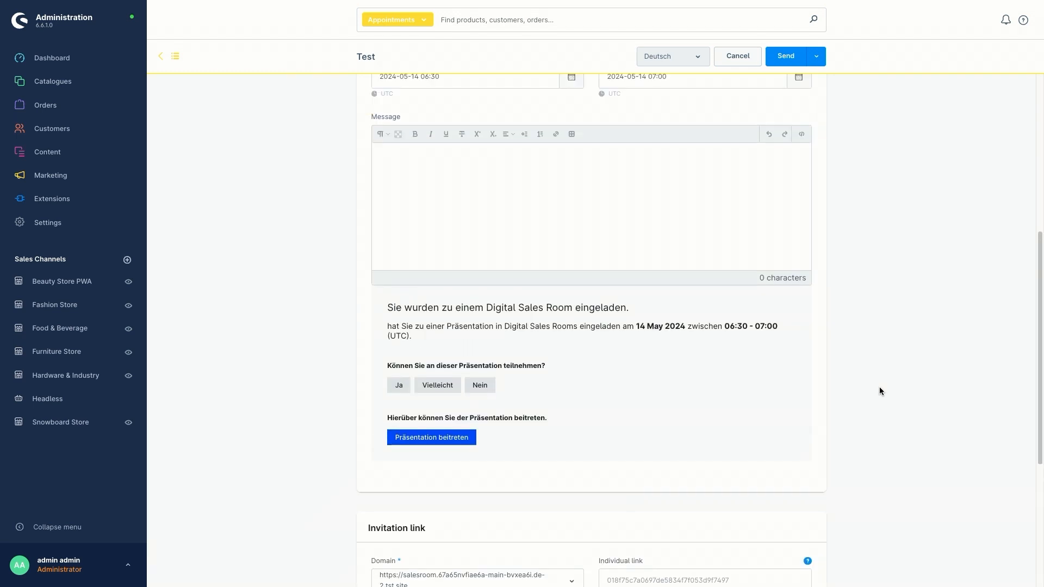
{"action": "scroll", "coordinate": [873, 309], "scroll_direction": "up", "scroll_amount": 6}
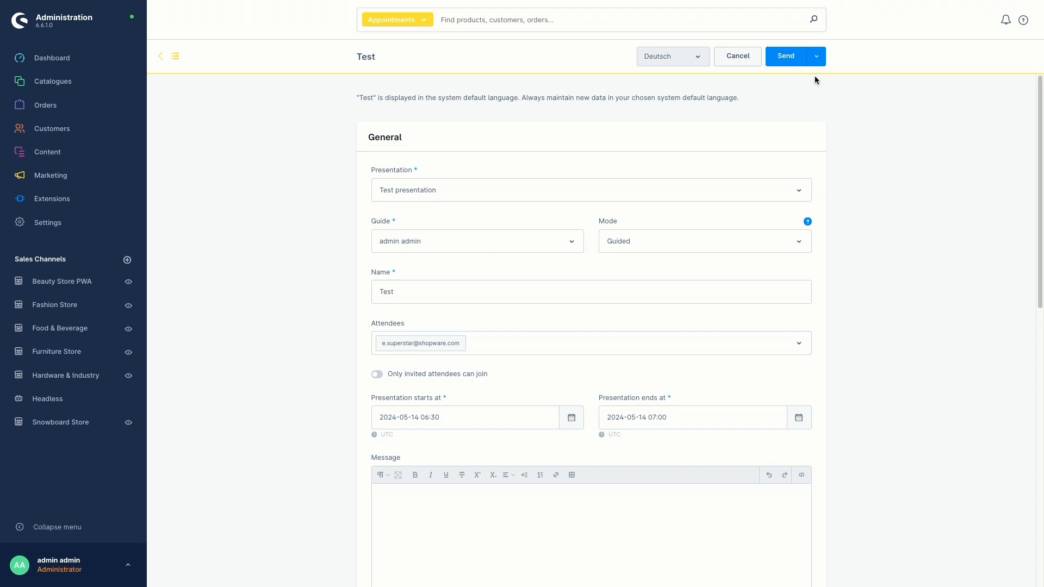
{"action": "left_click", "coordinate": [821, 63]}
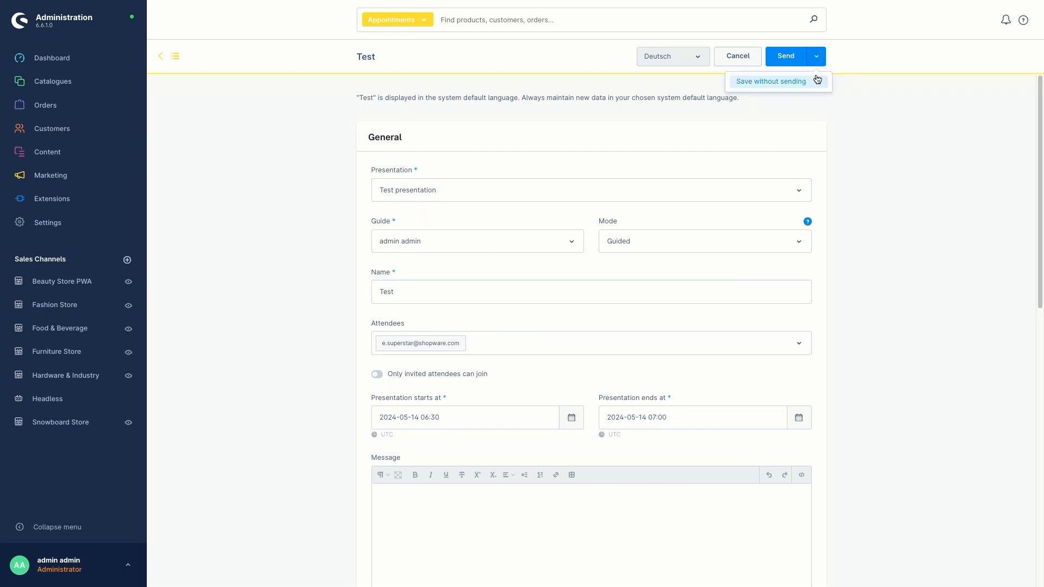
{"action": "left_click", "coordinate": [877, 153]}
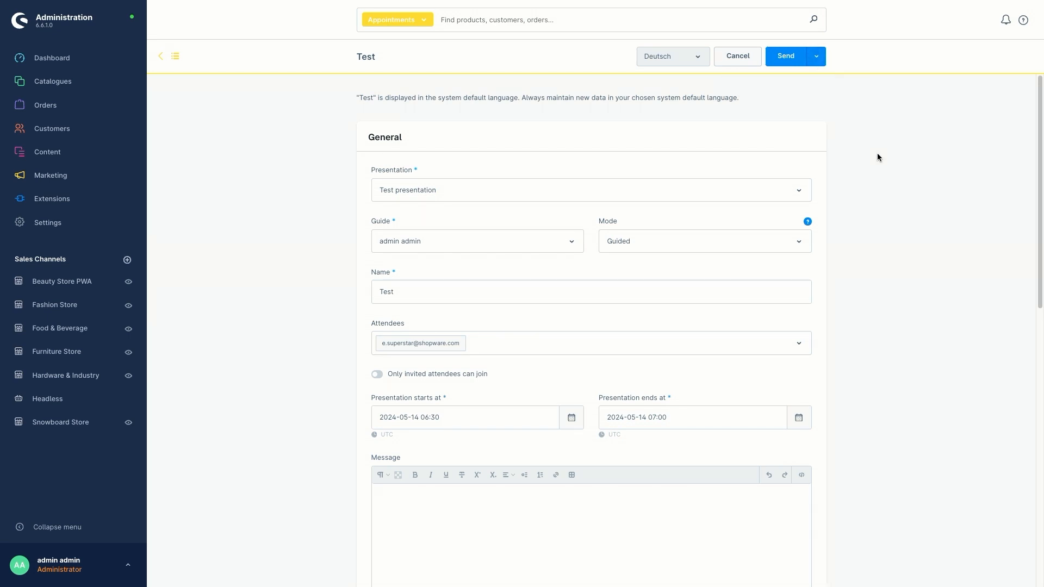
{"action": "left_click", "coordinate": [819, 63]}
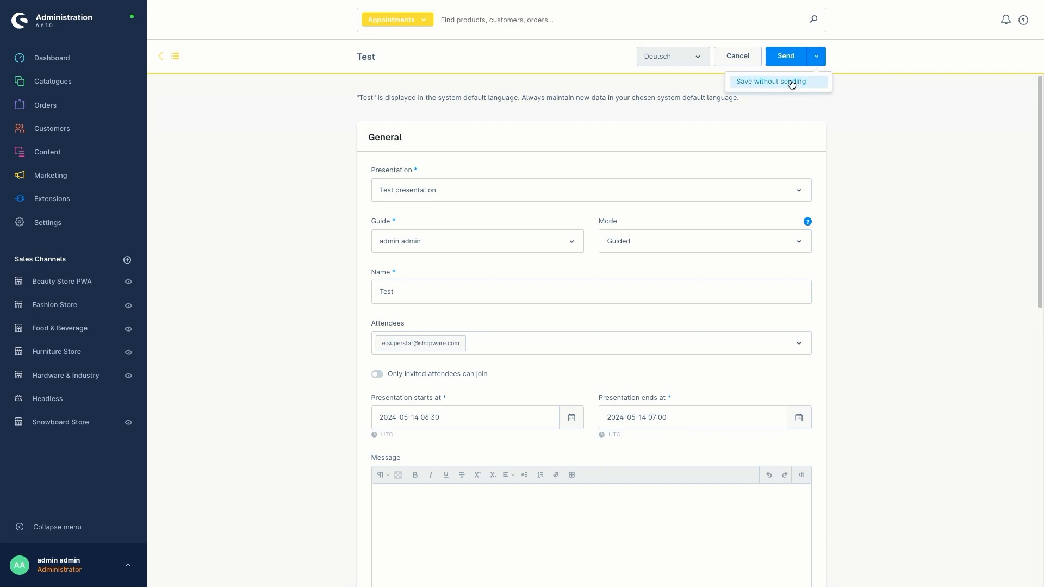
{"action": "left_click", "coordinate": [791, 82]}
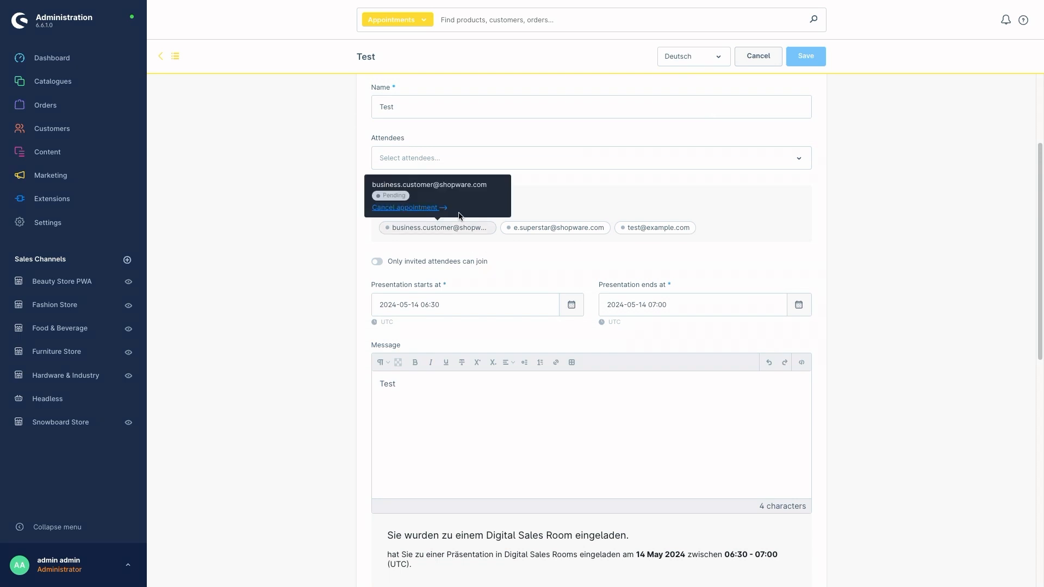
- Select an additional attendee, check which recipients the appointment email can go to, and cancel the sending
{"action": "left_click", "coordinate": [446, 163]}
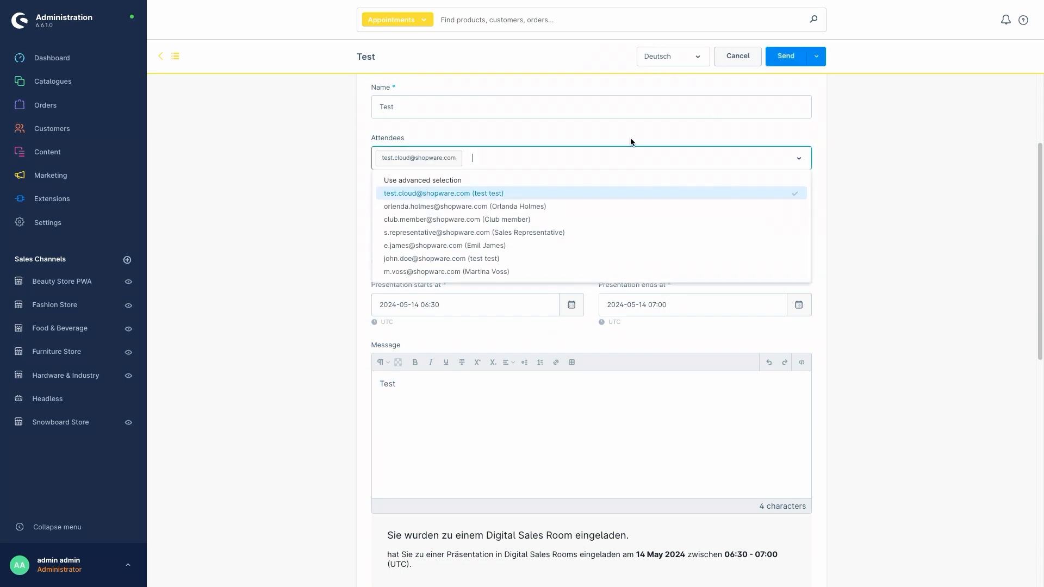
{"action": "left_click", "coordinate": [781, 60]}
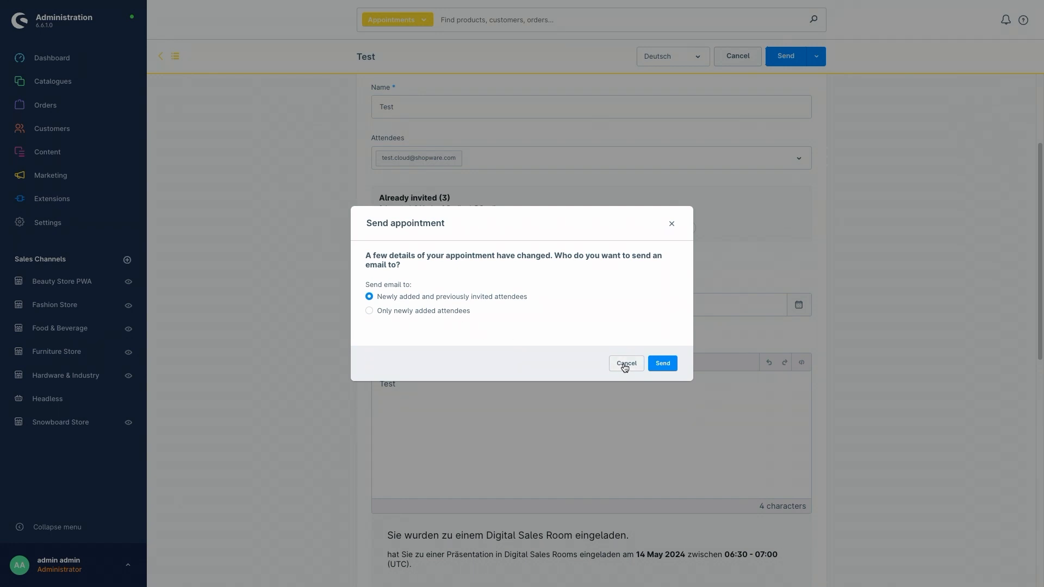
{"action": "left_click", "coordinate": [625, 367]}
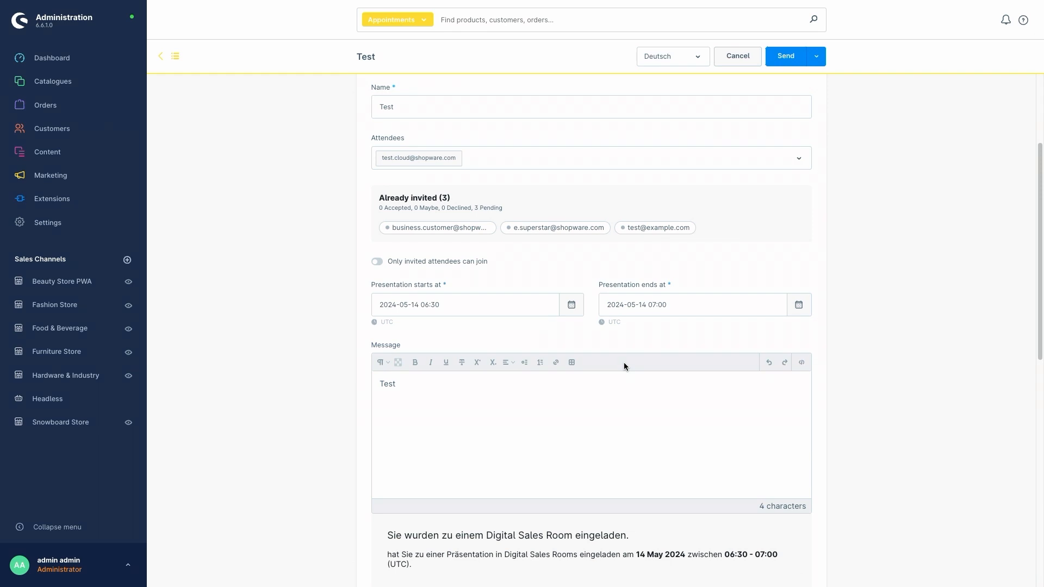
- Look through the saved appointment from the already invited attendees to the invitation link, video and audio settings, and cancellation option
{"action": "scroll", "coordinate": [315, 309], "scroll_direction": "down", "scroll_amount": 10}
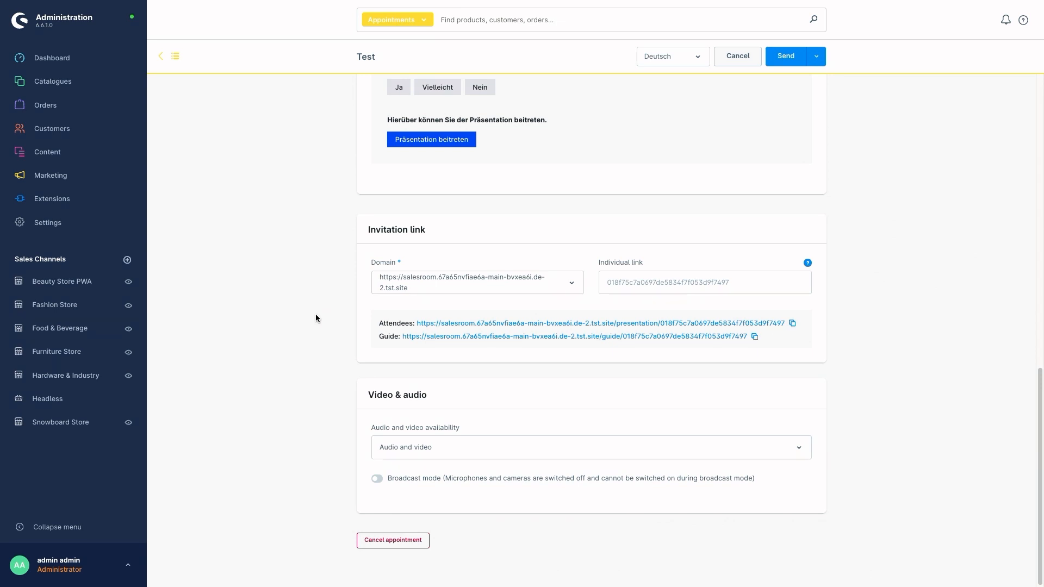
{"action": "scroll", "coordinate": [310, 295], "scroll_direction": "down", "scroll_amount": 1}
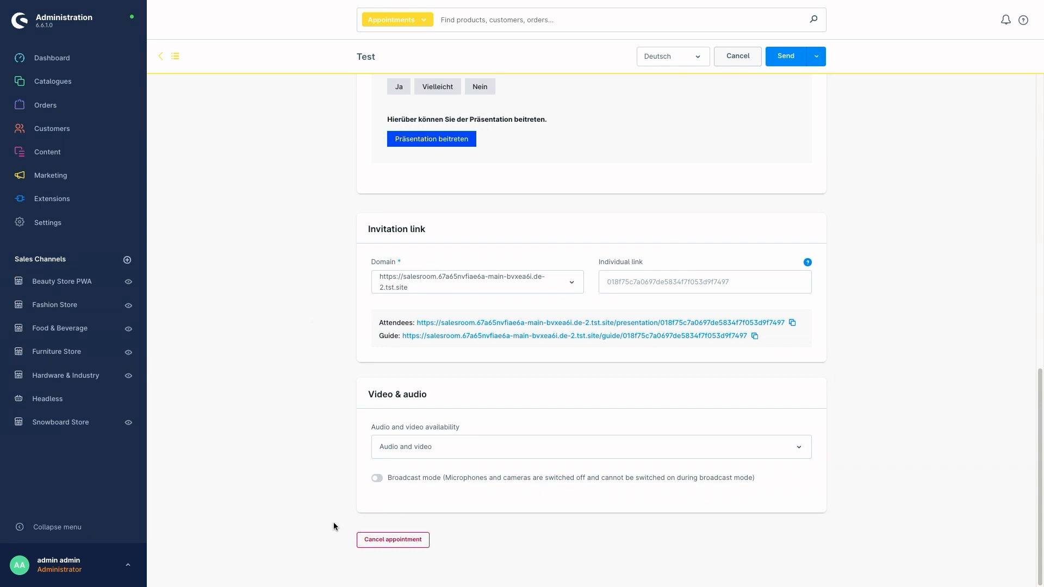
{"action": "scroll", "coordinate": [329, 480], "scroll_direction": "up", "scroll_amount": 10}
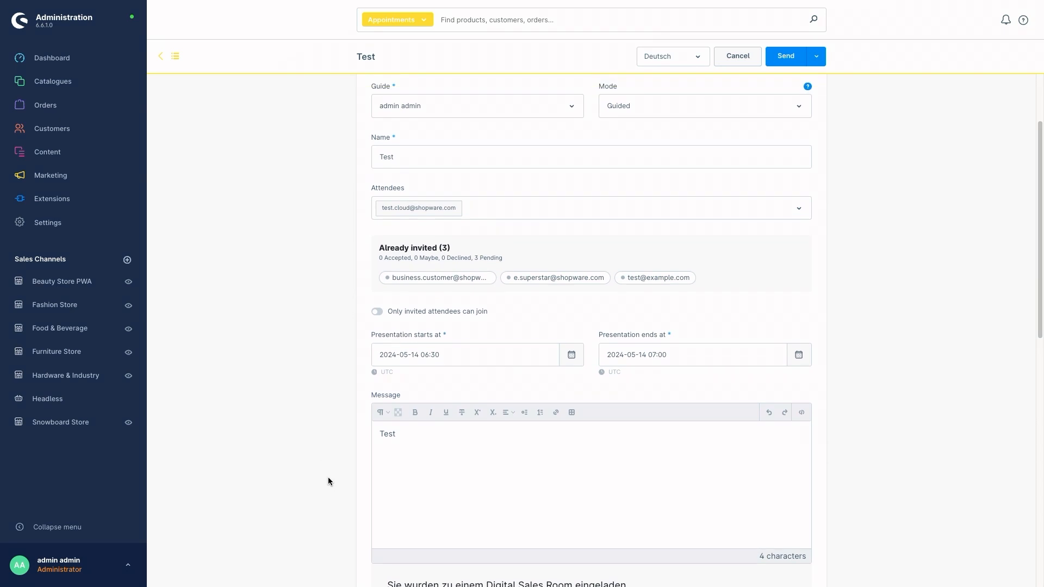
{"action": "scroll", "coordinate": [329, 482], "scroll_direction": "down", "scroll_amount": 10}
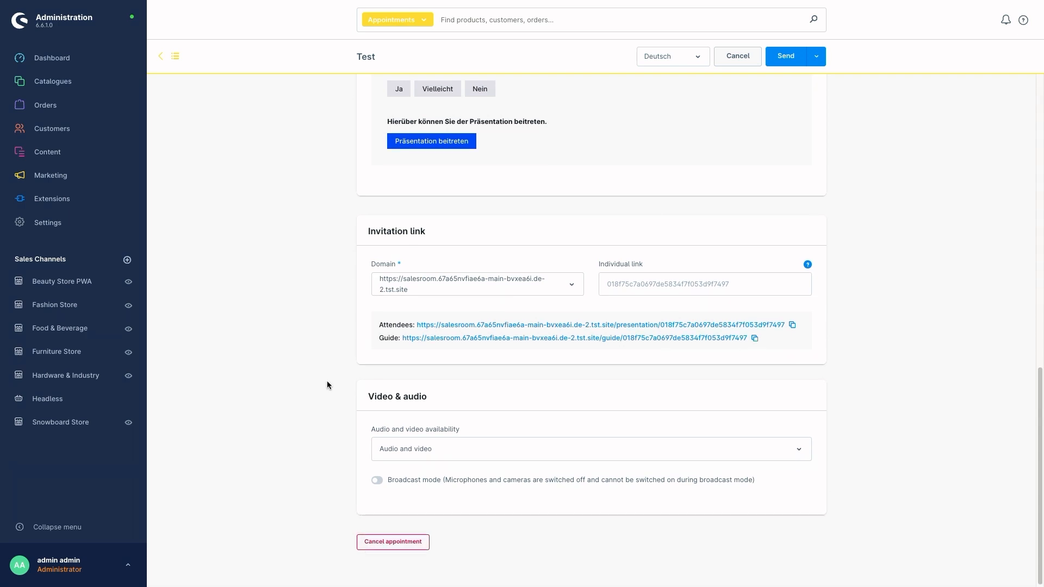
{"action": "scroll", "coordinate": [327, 384], "scroll_direction": "up", "scroll_amount": 15}
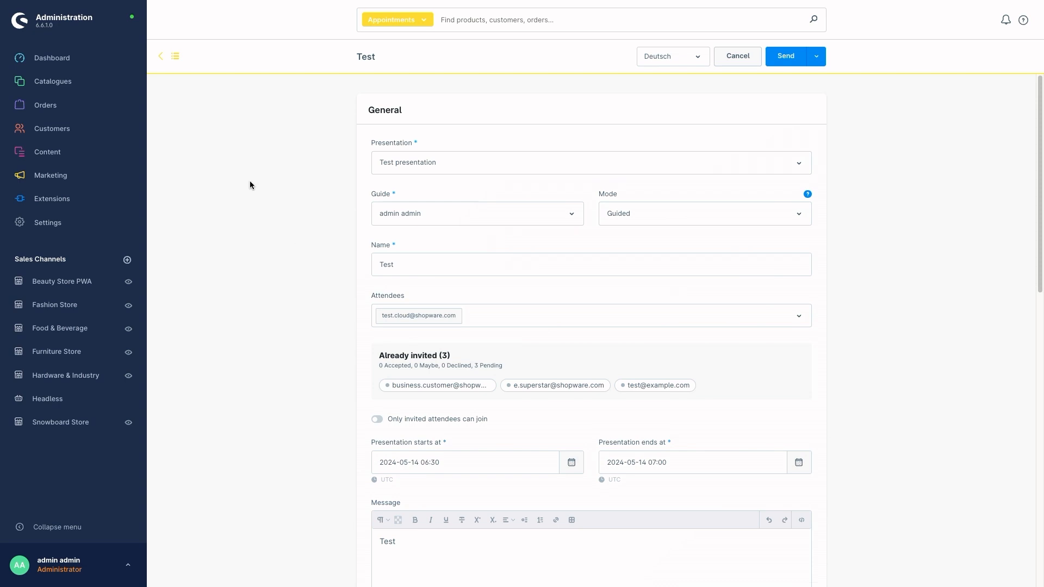
- Return to the appointments list, reopen the Test appointment, and examine its already invited attendees and their response overview
{"action": "left_click", "coordinate": [175, 61]}
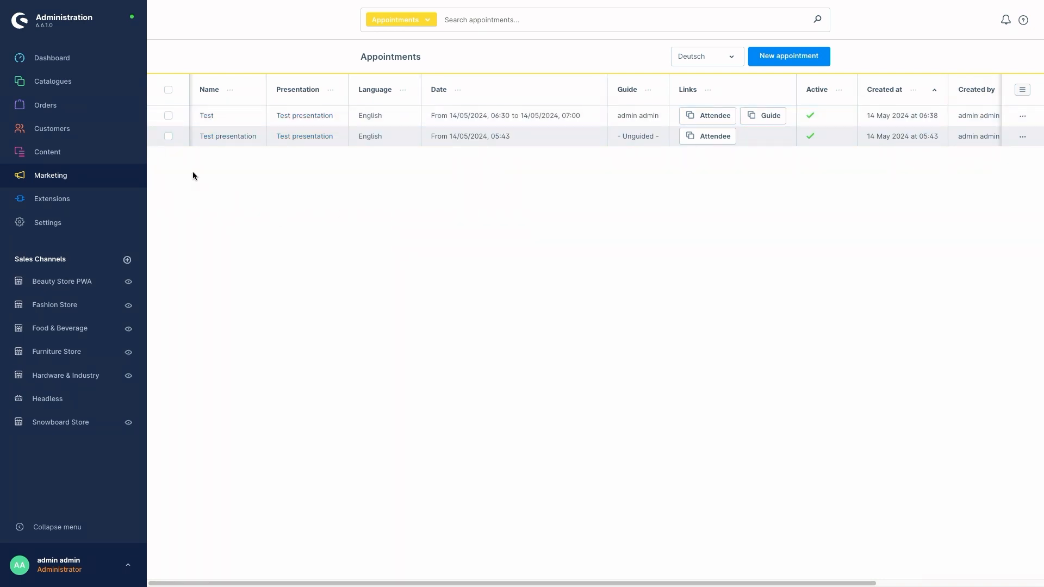
{"action": "left_click", "coordinate": [210, 115]}
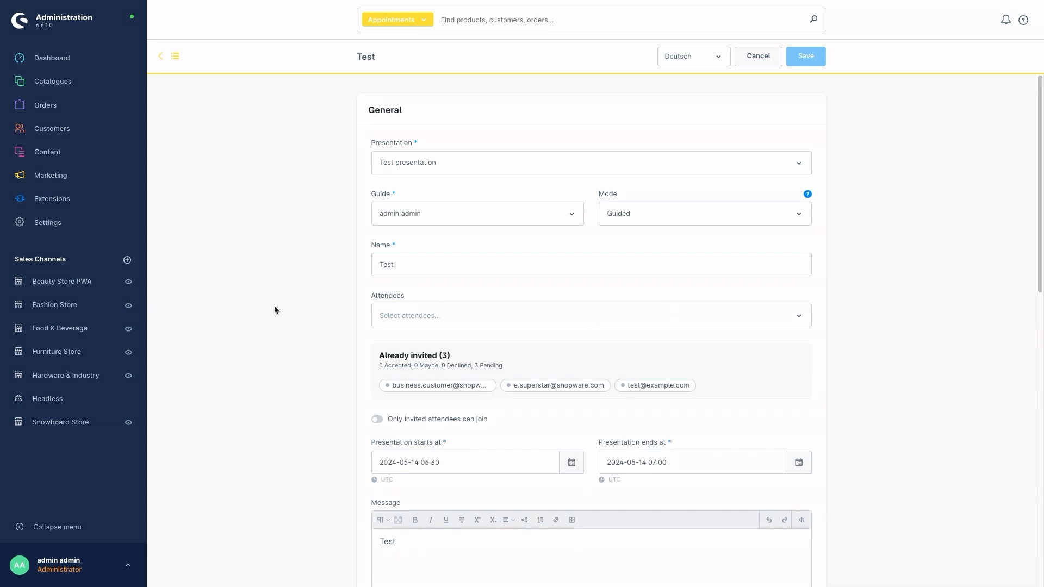
{"action": "scroll", "coordinate": [276, 352], "scroll_direction": "down", "scroll_amount": 1}
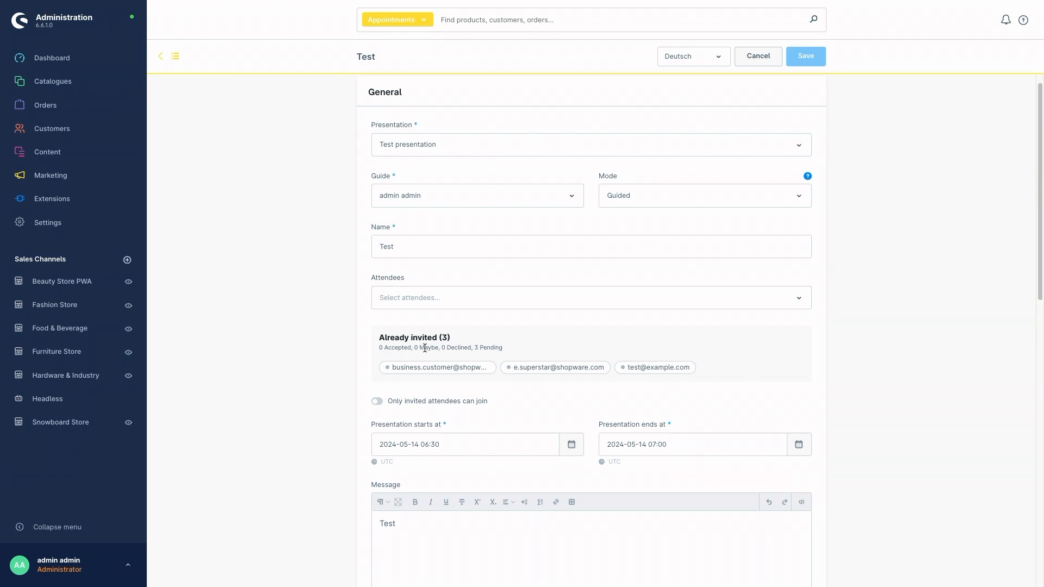
{"action": "scroll", "coordinate": [427, 348], "scroll_direction": "down", "scroll_amount": 1}
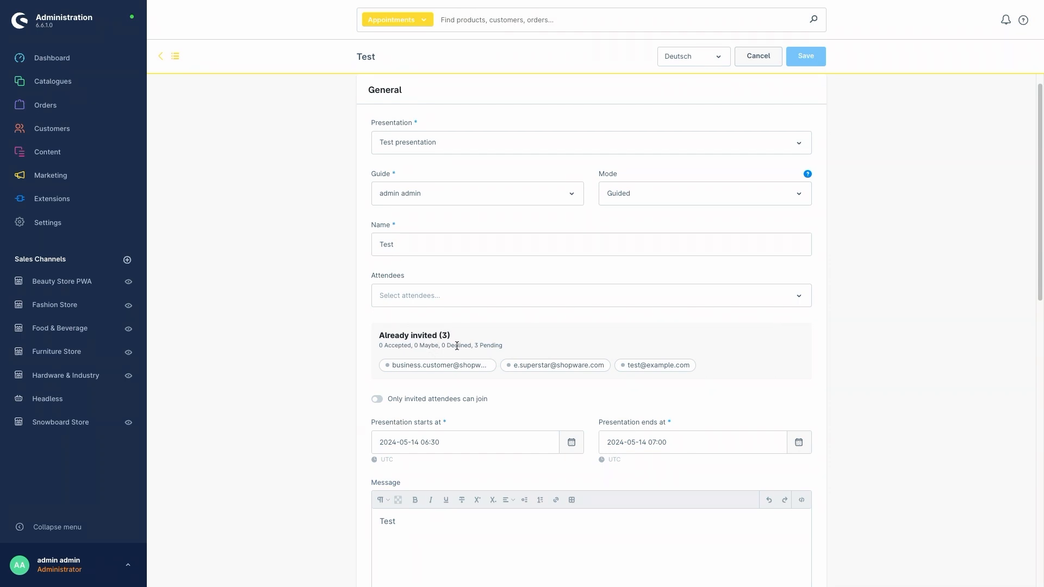
- Examine the attendee response overview in the Test appointment and look through its remaining settings down to the cancellation option
{"action": "left_click_drag", "start_coordinate": [475, 346], "coordinate": [500, 347]}
{"action": "left_click", "coordinate": [513, 344]}
{"action": "scroll", "coordinate": [506, 394], "scroll_direction": "down", "scroll_amount": 1}
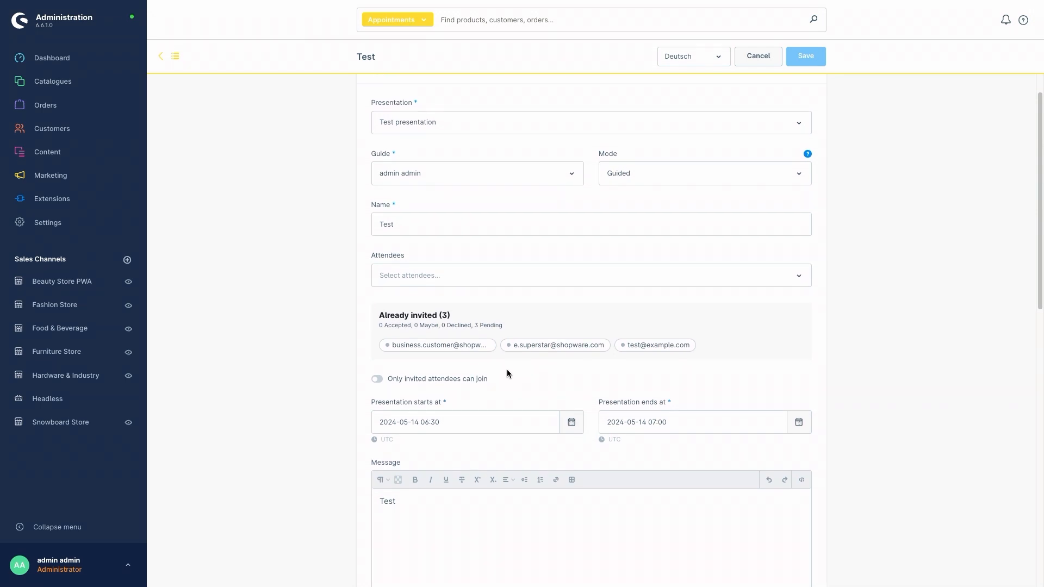
{"action": "scroll", "coordinate": [506, 374], "scroll_direction": "down", "scroll_amount": 10}
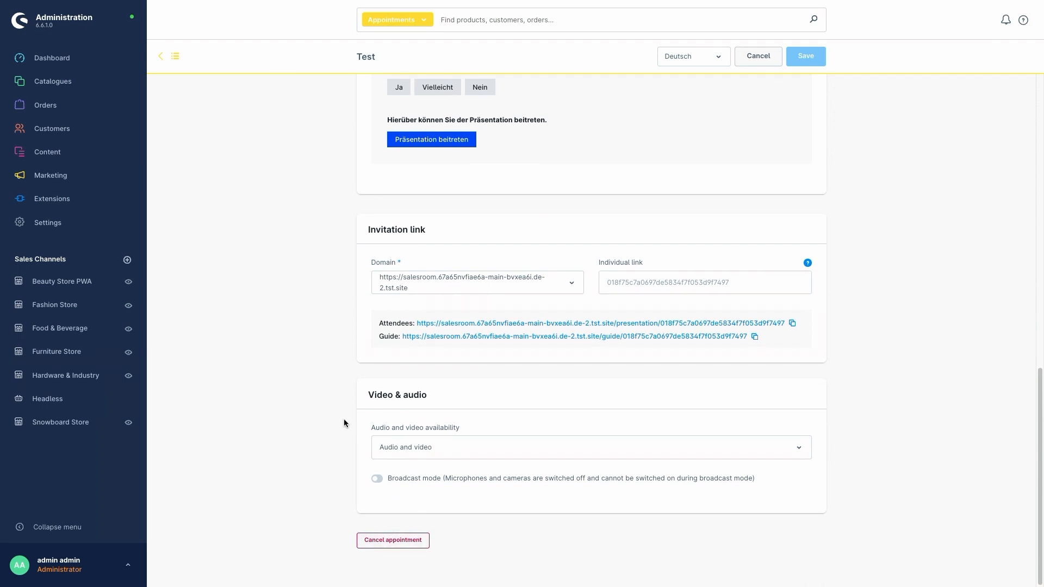
{"action": "scroll", "coordinate": [343, 419], "scroll_direction": "up", "scroll_amount": 10}
{"action": "scroll", "coordinate": [344, 420], "scroll_direction": "up", "scroll_amount": 3}
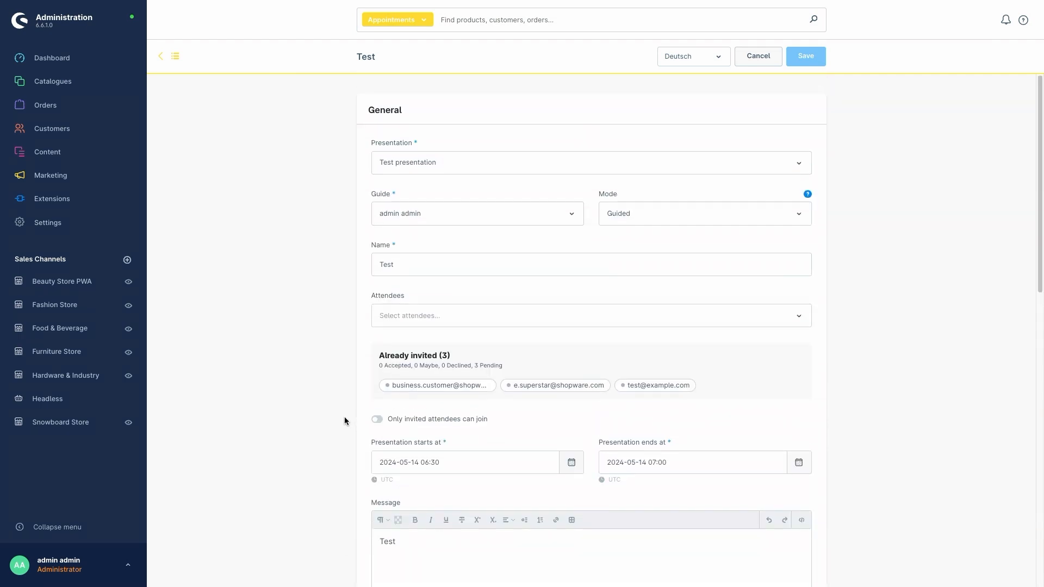
{"action": "mouse_move", "coordinate": [486, 391]}
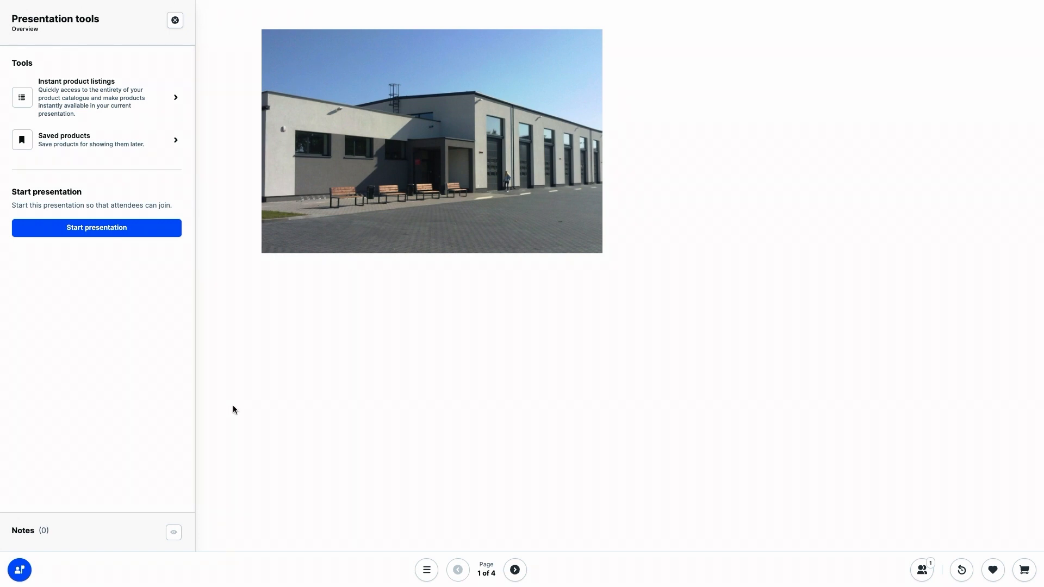
- Check the guide tools in the guide's presentation view and browse back and forth through the landing, product listing and product detail pages
{"action": "left_click", "coordinate": [19, 575]}
{"action": "left_click", "coordinate": [19, 575]}
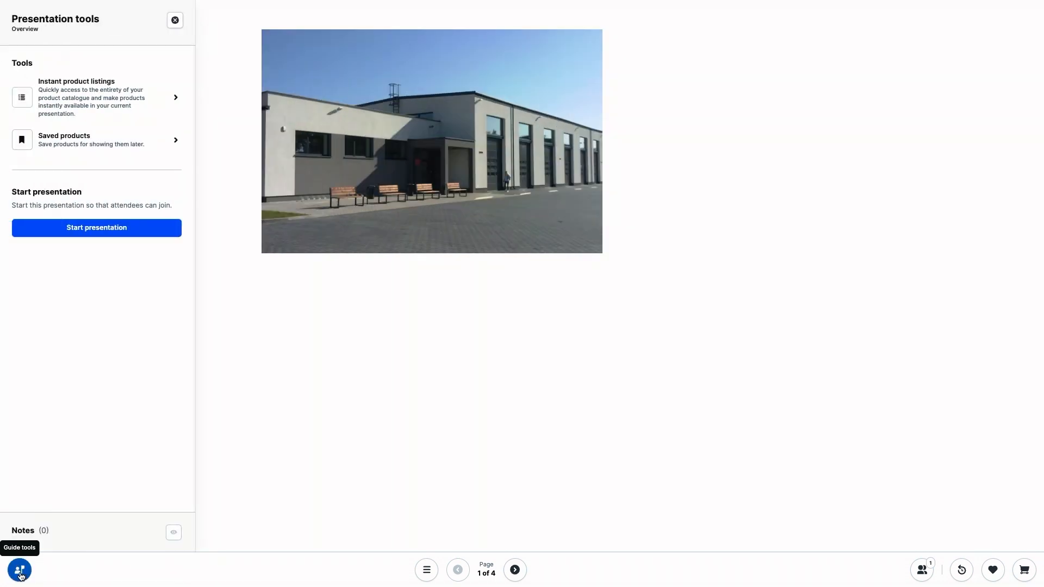
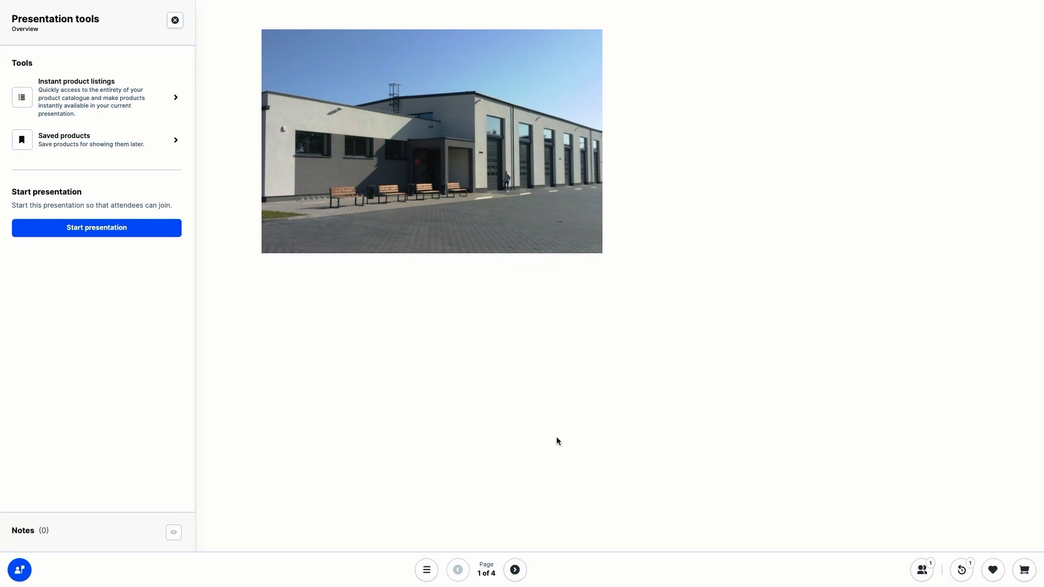
{"action": "left_click", "coordinate": [517, 569]}
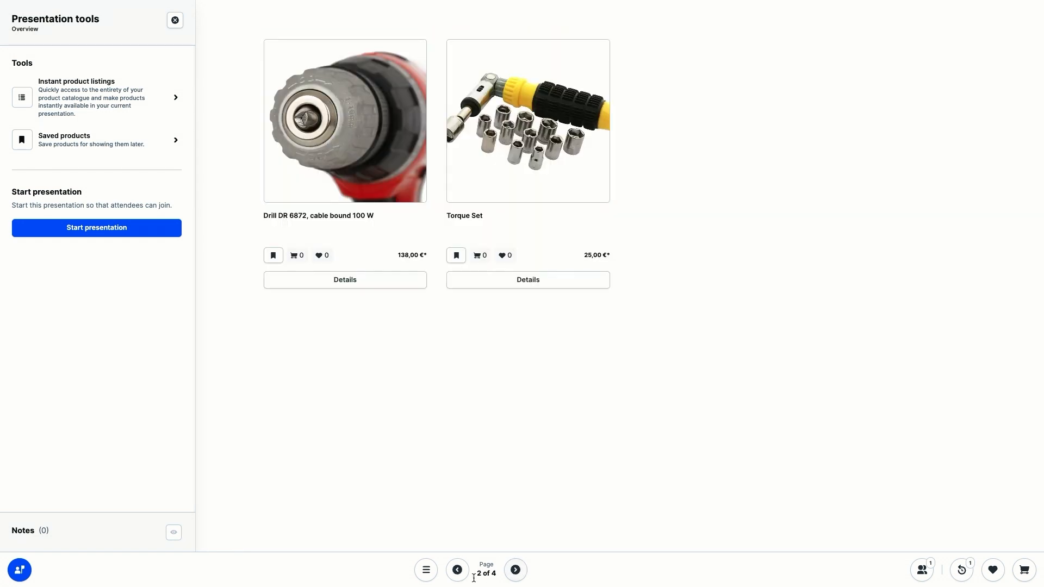
{"action": "left_click", "coordinate": [458, 572]}
{"action": "left_click", "coordinate": [515, 570]}
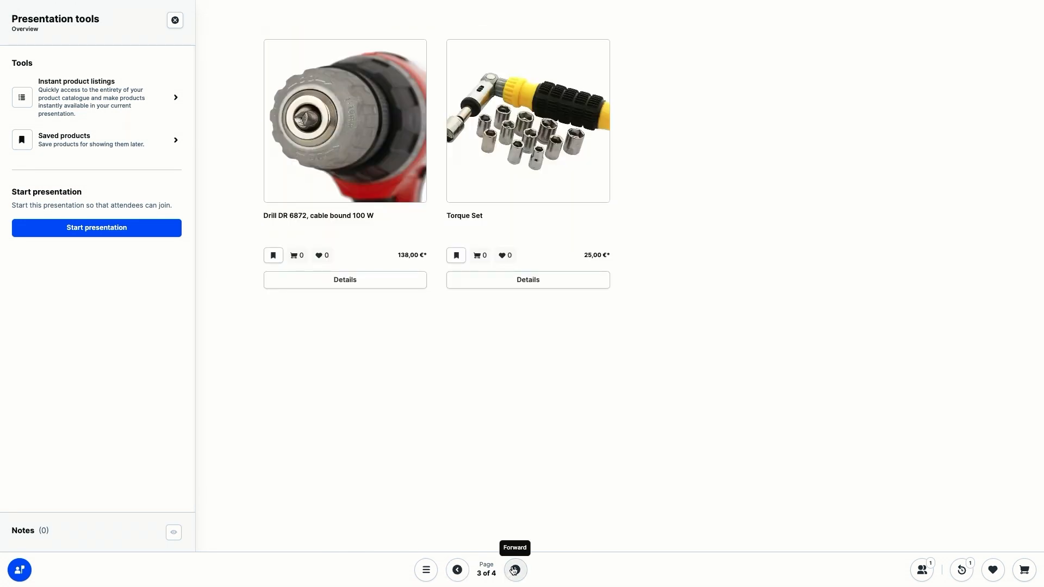
{"action": "left_click", "coordinate": [458, 570]}
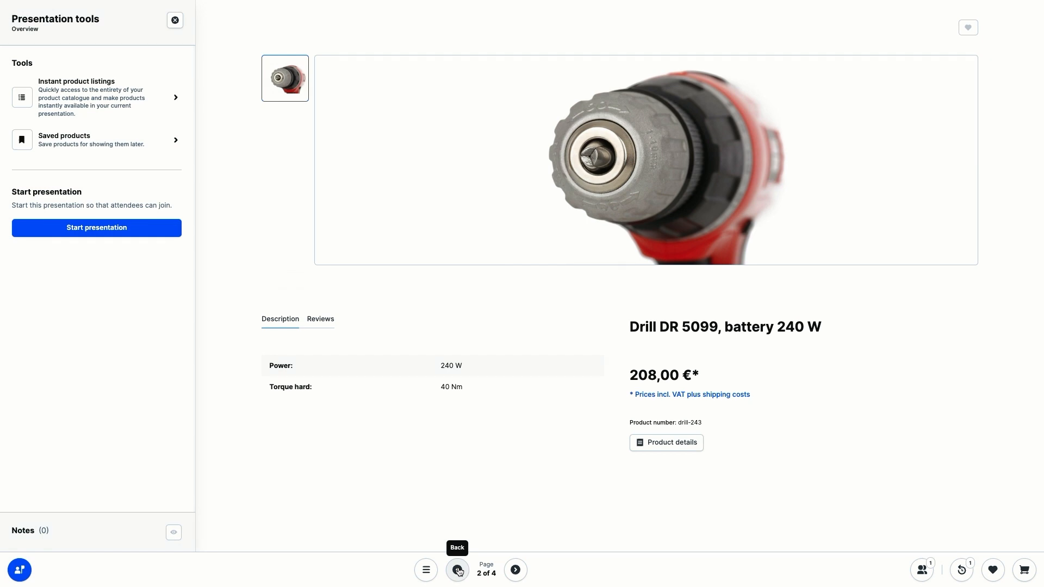
{"action": "left_click", "coordinate": [458, 571]}
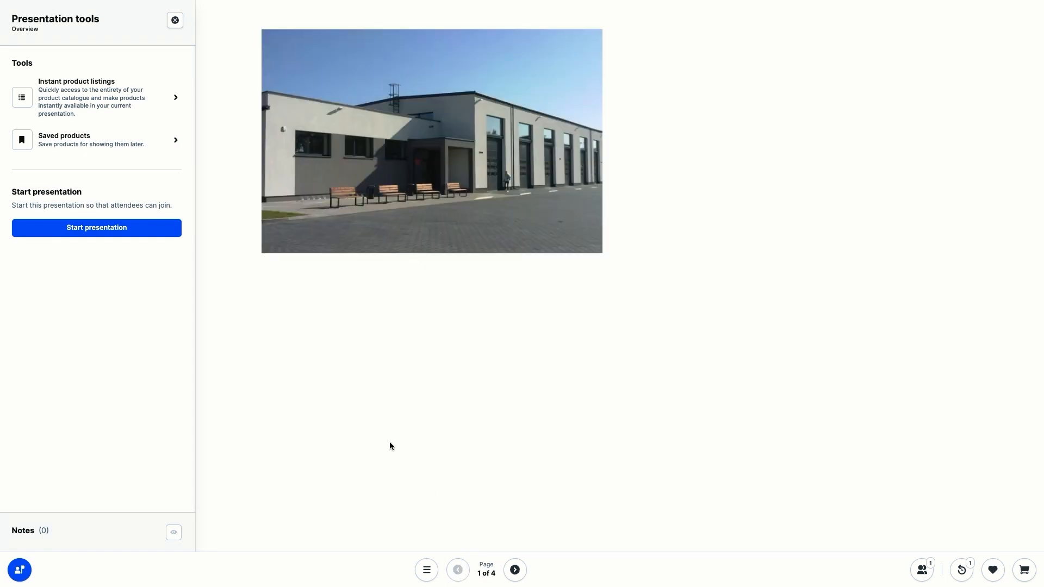
{"action": "left_click", "coordinate": [515, 570]}
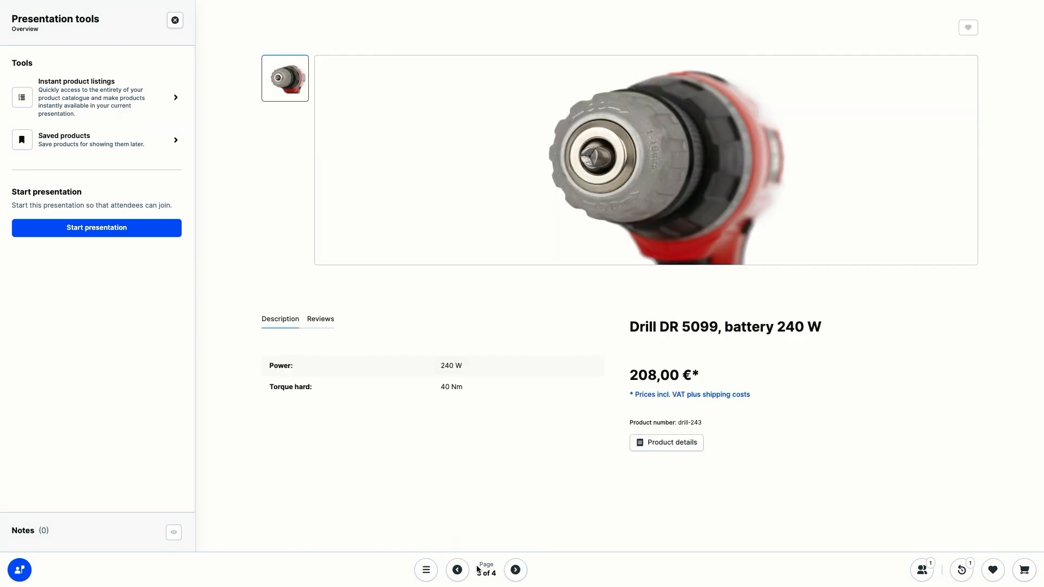
{"action": "left_click", "coordinate": [467, 572]}
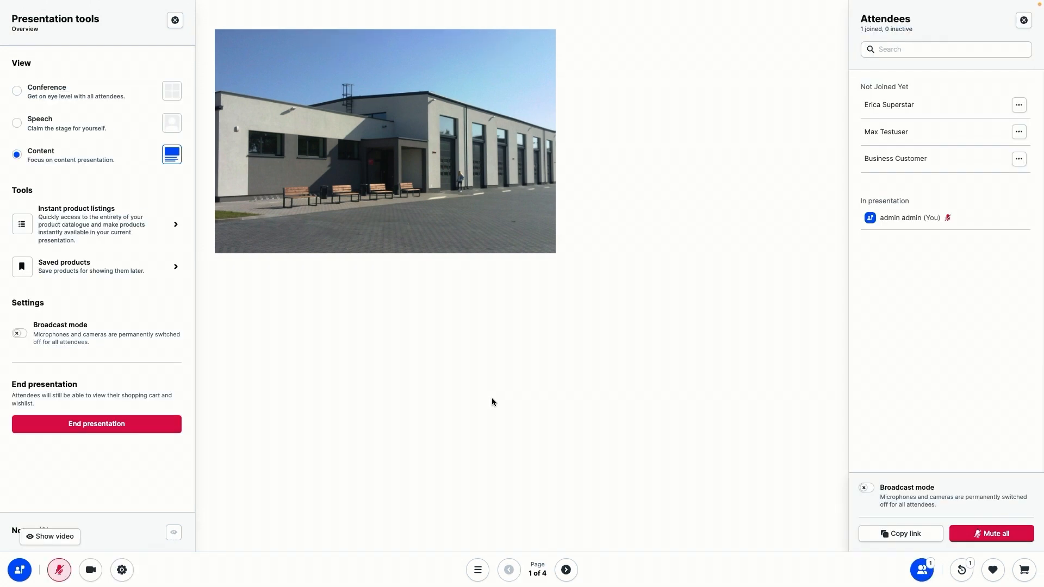
- Look at the started presentation's page navigation list and preview the Speech and Conference views before returning to the Content view
{"action": "left_click", "coordinate": [476, 576]}
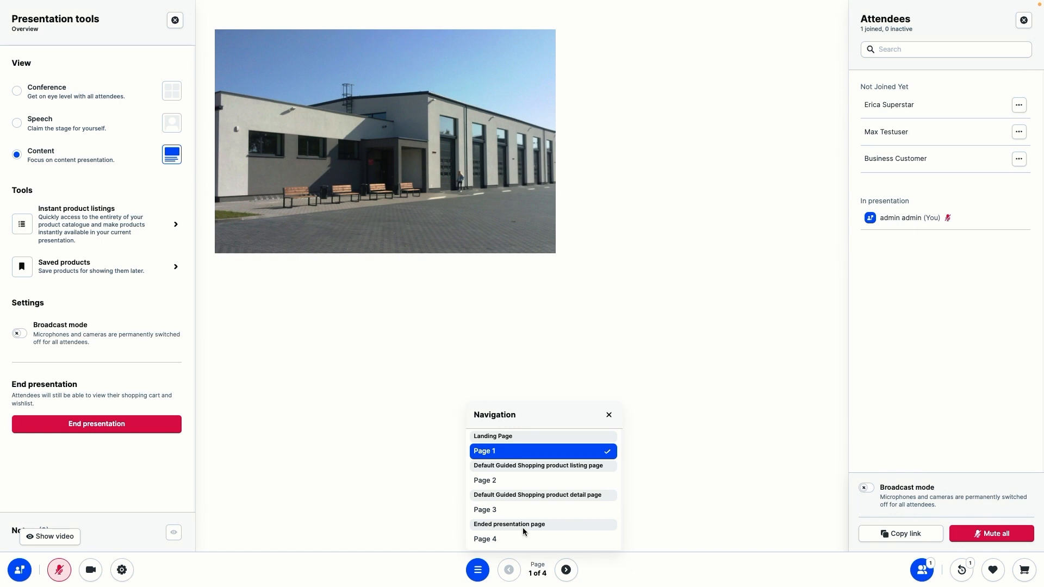
{"action": "left_click", "coordinate": [393, 404]}
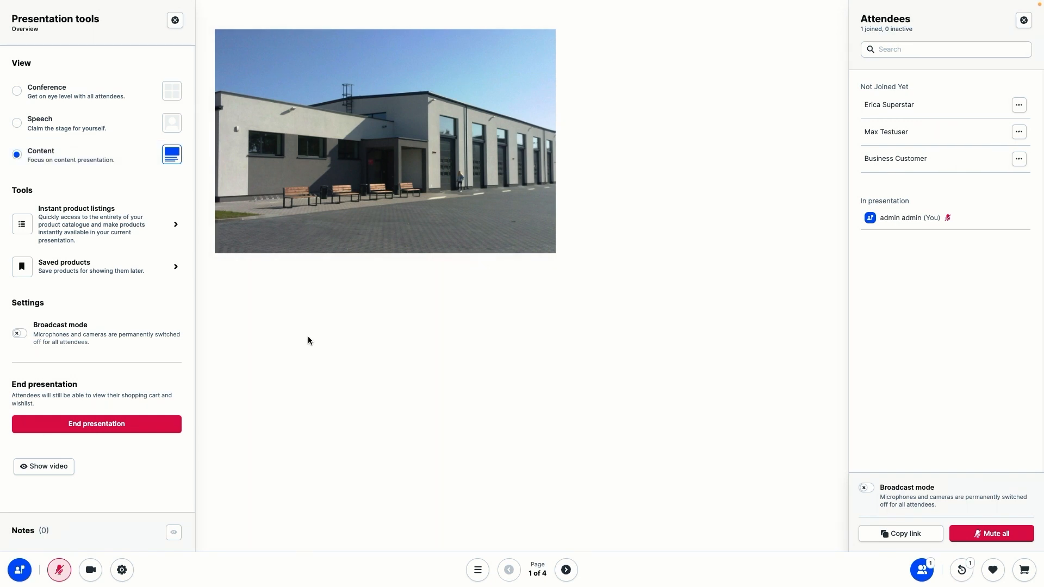
{"action": "left_click", "coordinate": [127, 128]}
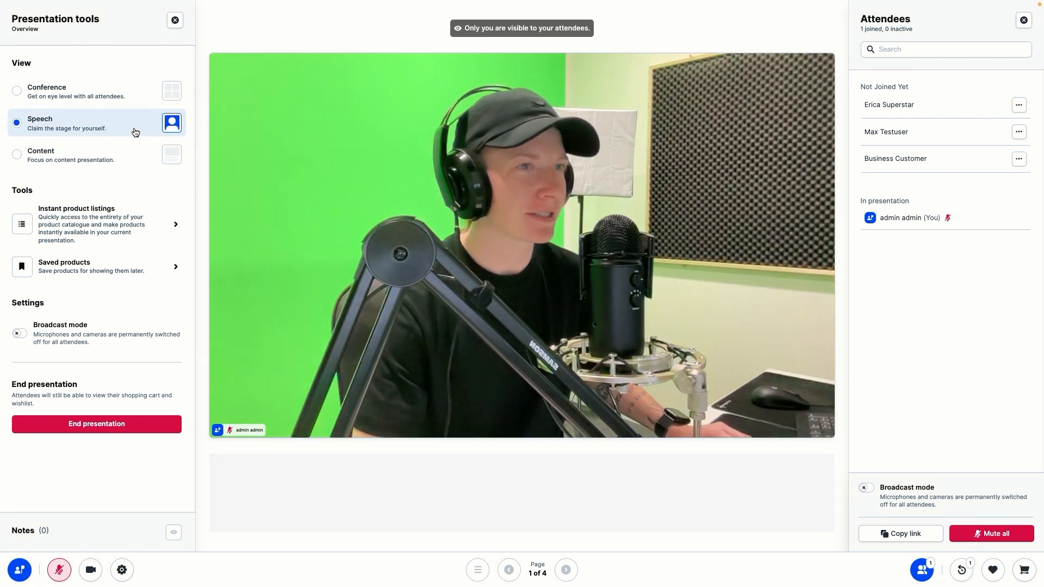
{"action": "left_click", "coordinate": [104, 103]}
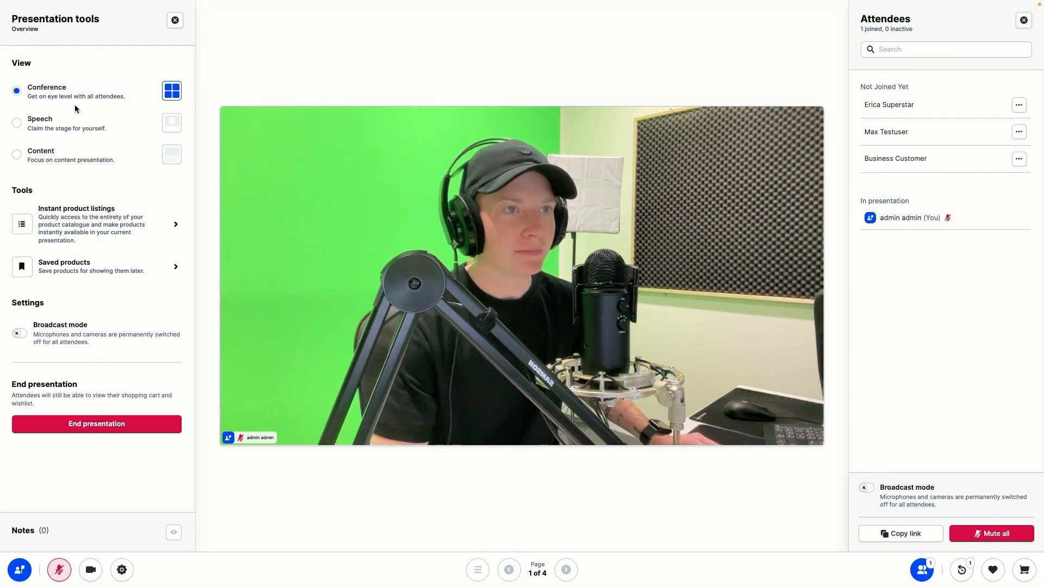
{"action": "left_click", "coordinate": [79, 158]}
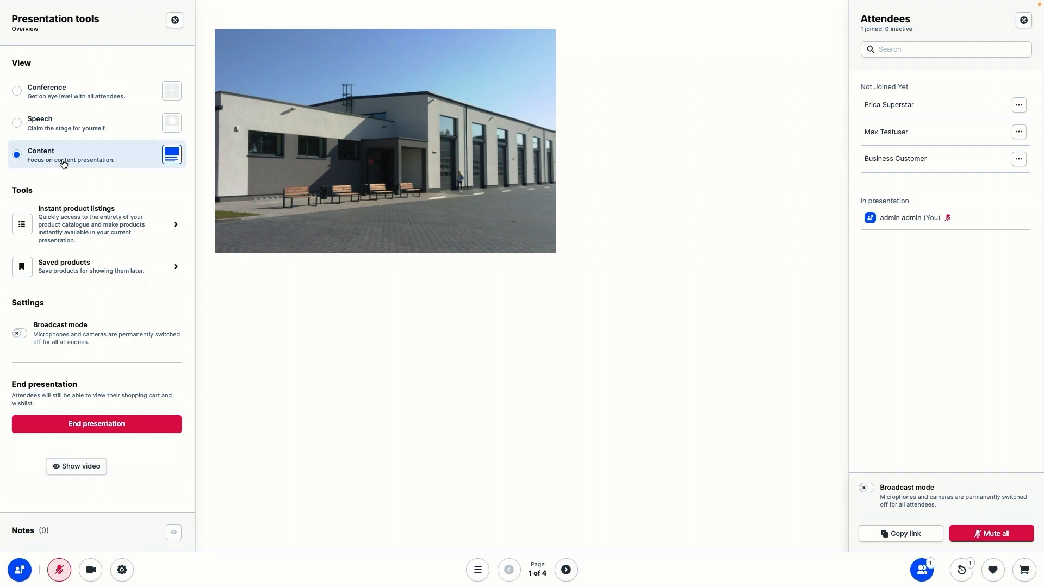
- Show the guide's floating video over the content, move it lower beside the notes area, and hide it again
{"action": "left_click", "coordinate": [62, 470]}
{"action": "left_click_drag", "start_coordinate": [121, 421], "coordinate": [88, 461]}
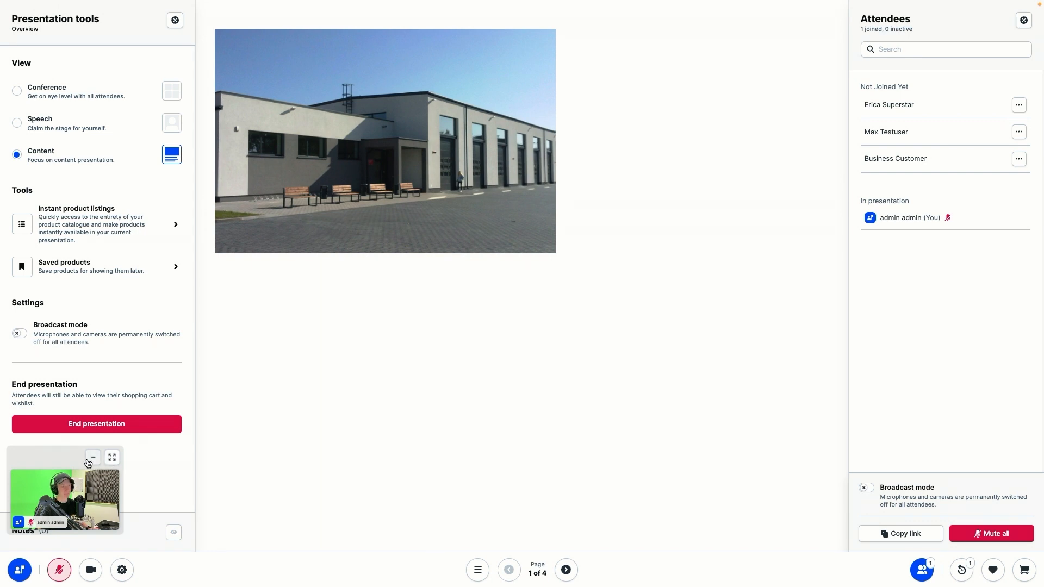
{"action": "left_click", "coordinate": [92, 457]}
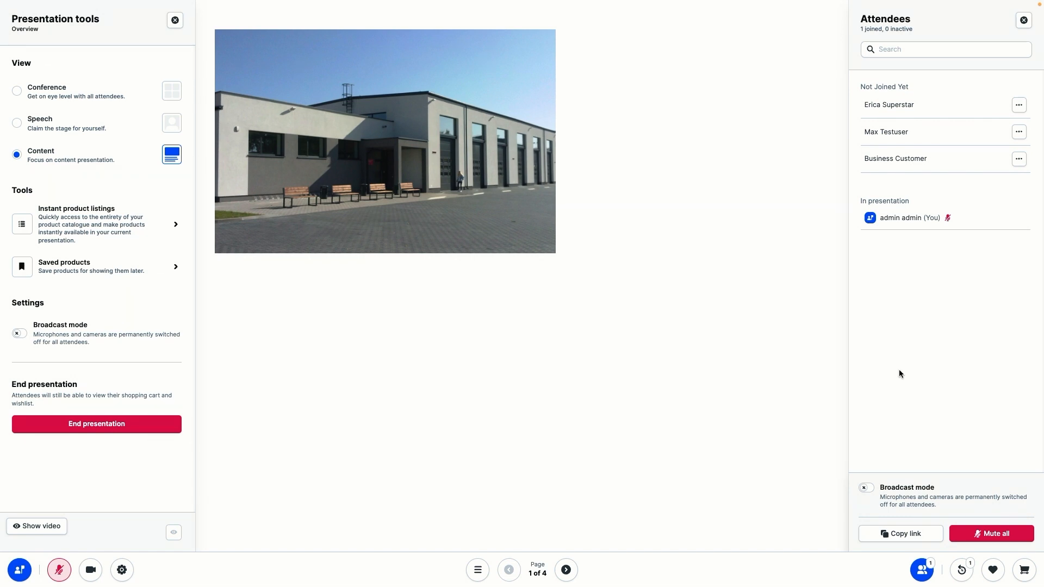
- Close and reopen the attendee overview and examine its joined and inactive counts and the attendees not joined yet
{"action": "left_click", "coordinate": [920, 571]}
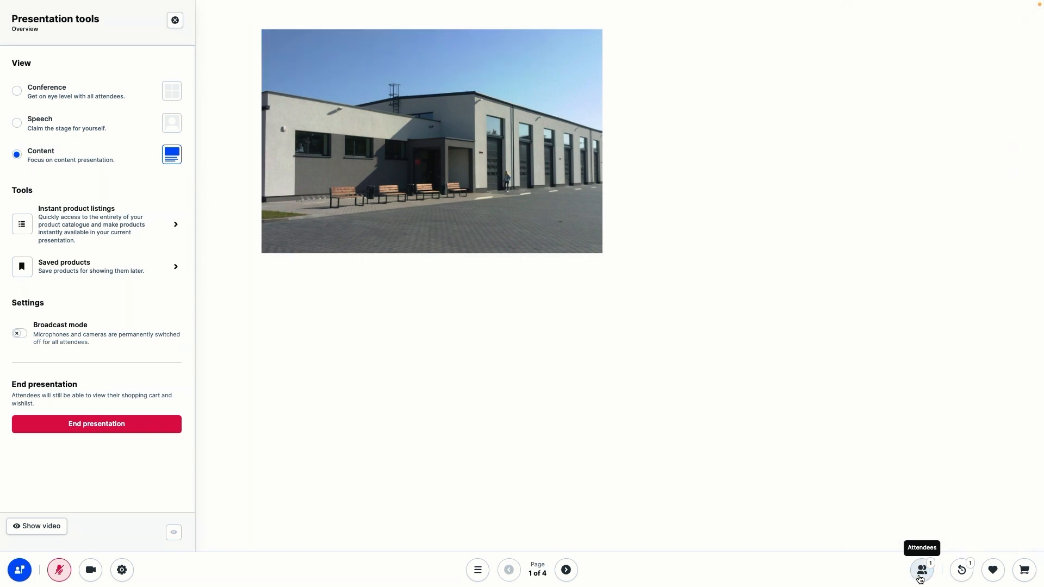
{"action": "left_click", "coordinate": [921, 571]}
{"action": "left_click", "coordinate": [922, 571]}
{"action": "left_click", "coordinate": [923, 571]}
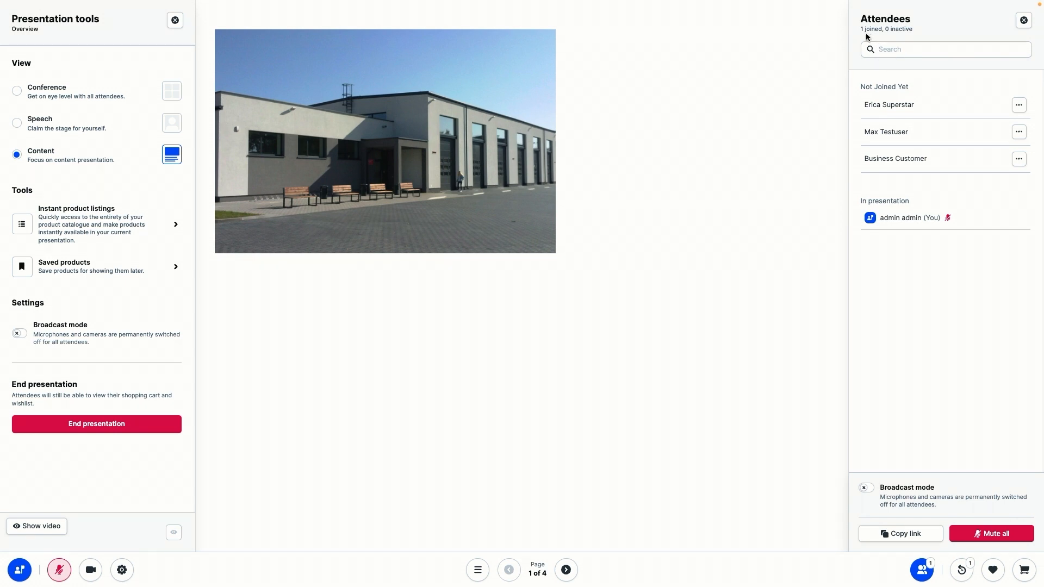
{"action": "left_click_drag", "start_coordinate": [862, 31], "coordinate": [883, 32]}
{"action": "left_click", "coordinate": [918, 81]}
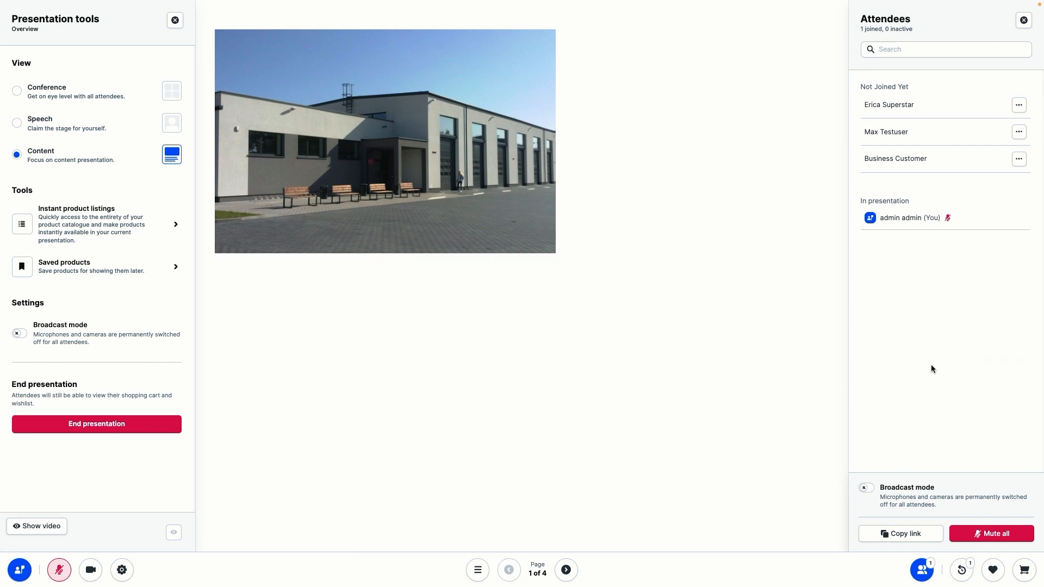
- Review the recently viewed products and the wishlist of all attendees, including the attendees it can be filtered by
{"action": "left_click", "coordinate": [960, 571]}
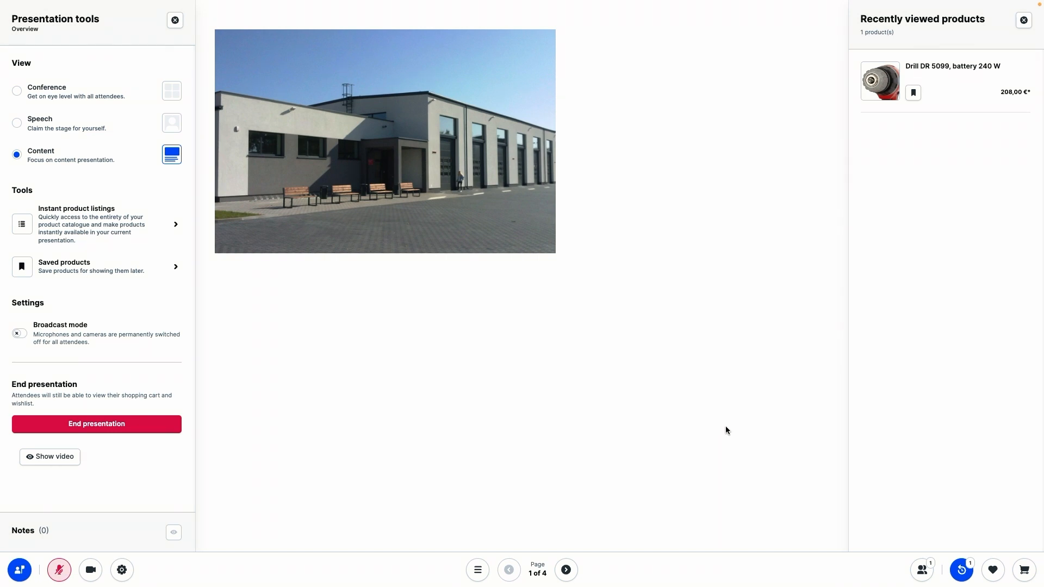
{"action": "left_click", "coordinate": [991, 571]}
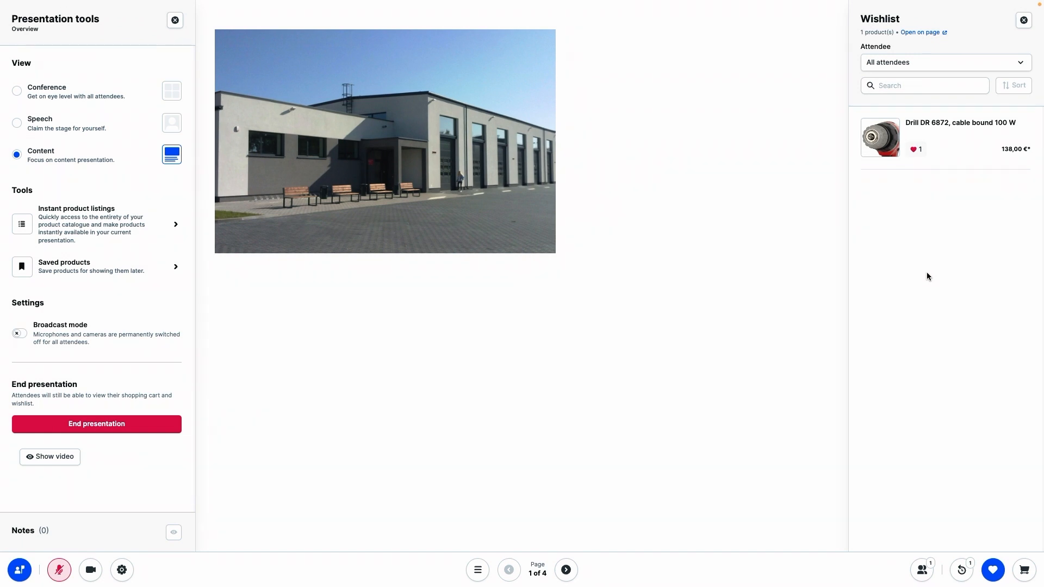
{"action": "left_click", "coordinate": [931, 66]}
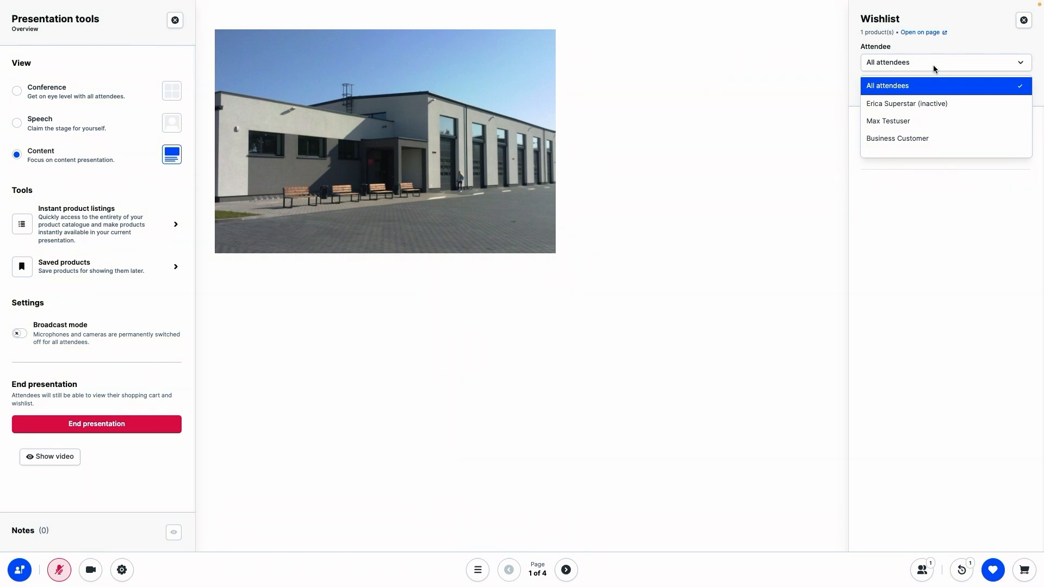
{"action": "left_click", "coordinate": [924, 202]}
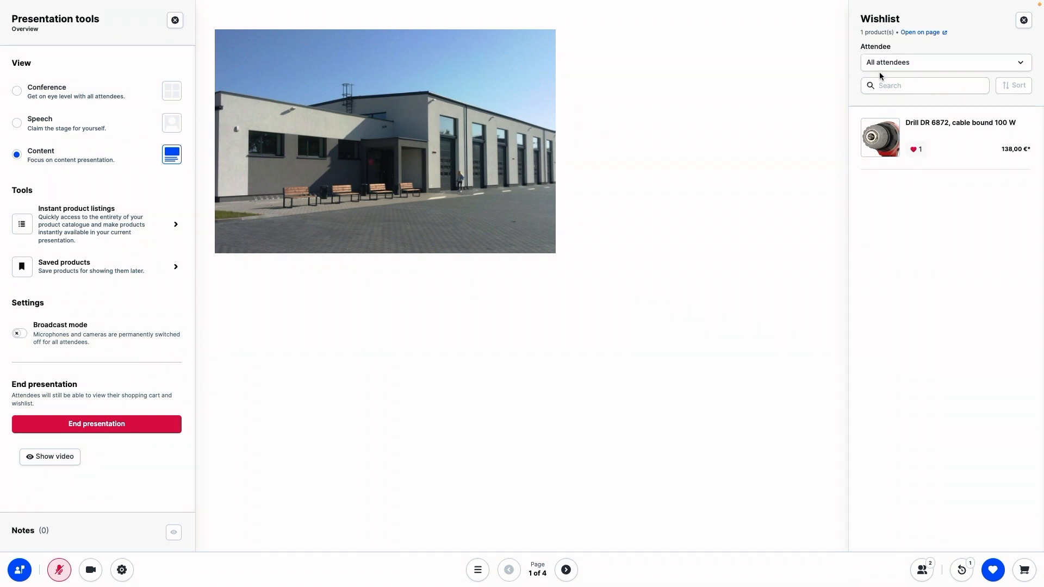
- Filter the wishlist to the first listed attendee and add Drill DR 6872, cable bound 100 W to that attendee's cart
{"action": "left_click", "coordinate": [885, 64]}
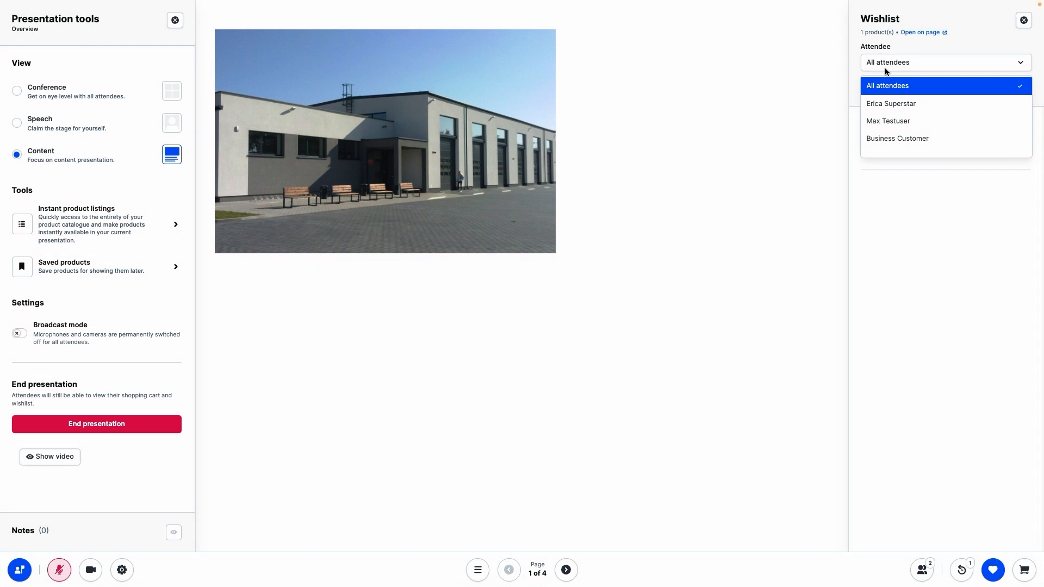
{"action": "left_click", "coordinate": [925, 106]}
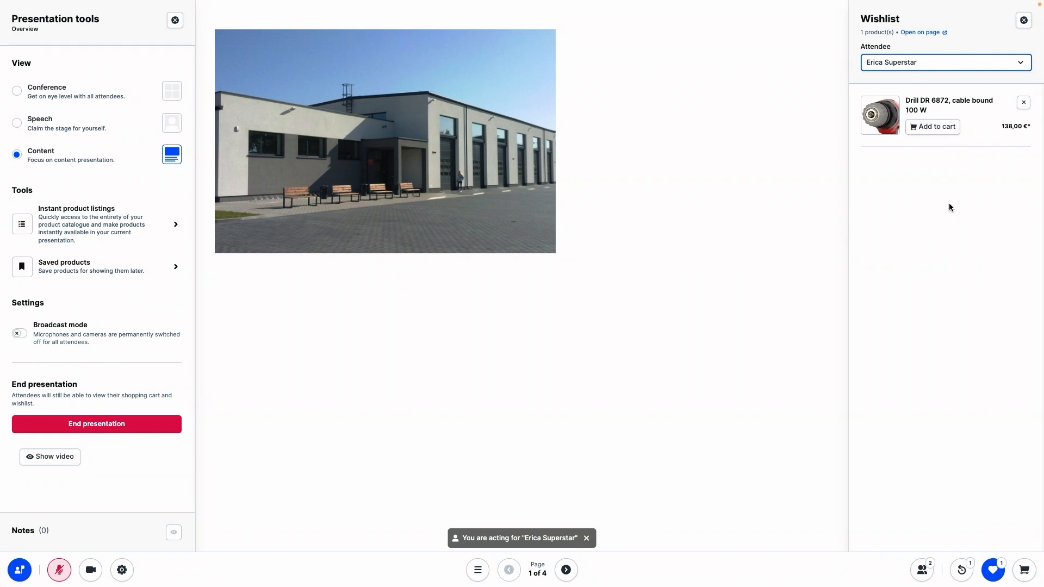
{"action": "left_click", "coordinate": [916, 72]}
{"action": "left_click", "coordinate": [907, 104]}
{"action": "left_click", "coordinate": [935, 133]}
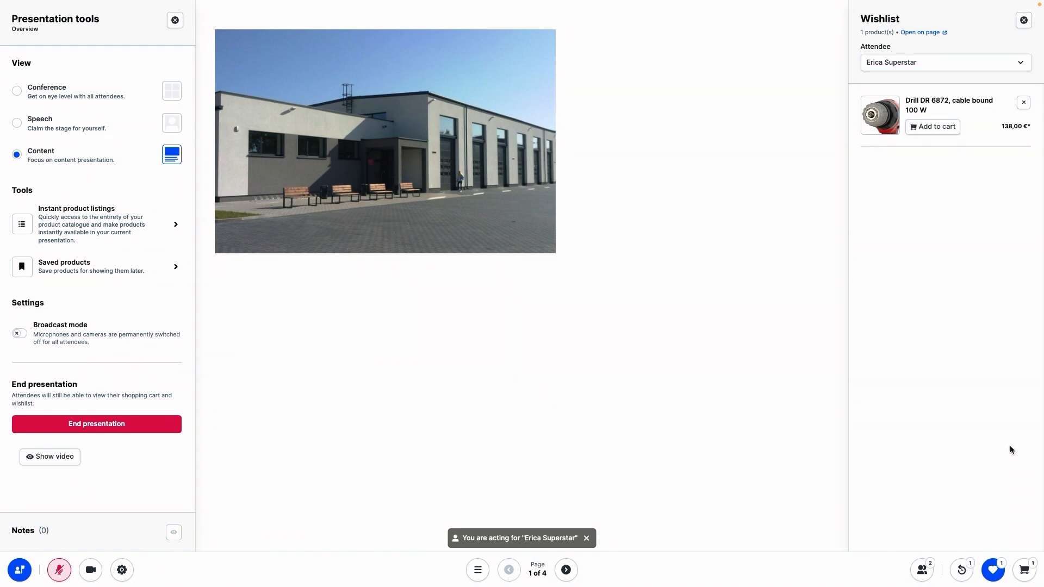
- Open the selected attendee's shopping cart and set its attendee filter back to All attendees
{"action": "left_click", "coordinate": [1023, 572]}
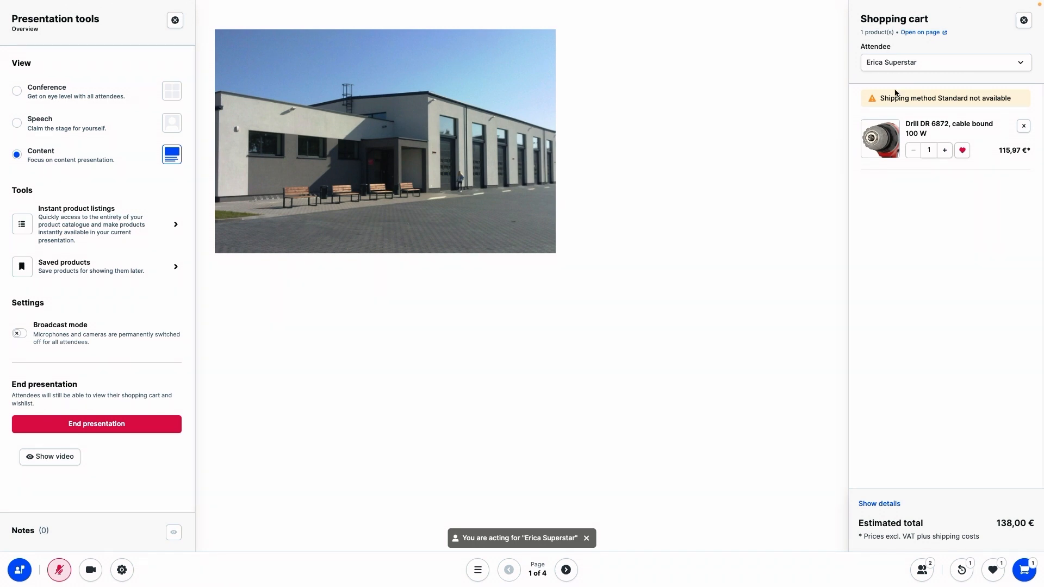
{"action": "left_click", "coordinate": [911, 64]}
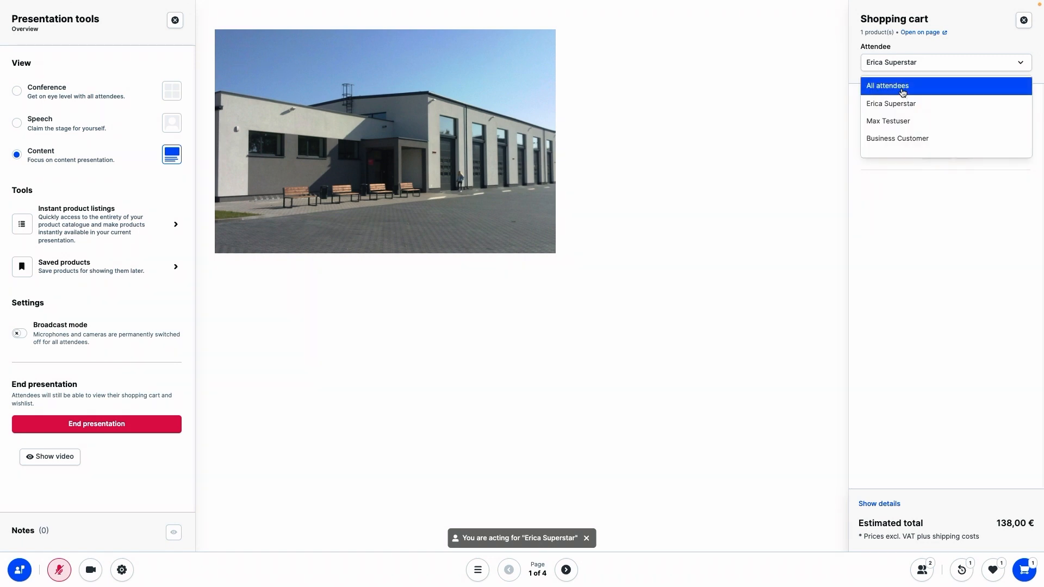
{"action": "left_click", "coordinate": [903, 87]}
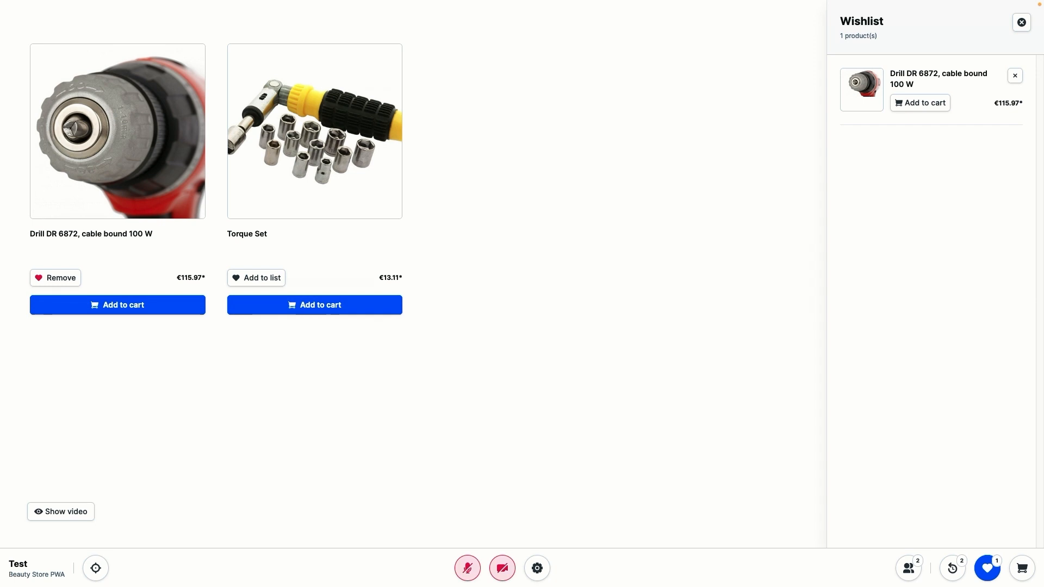
- Switch to the attendee's view, jump to the guide's current page to compare product pages, and open the Torque Set's details
{"action": "left_click", "coordinate": [97, 569]}
{"action": "left_click", "coordinate": [95, 577]}
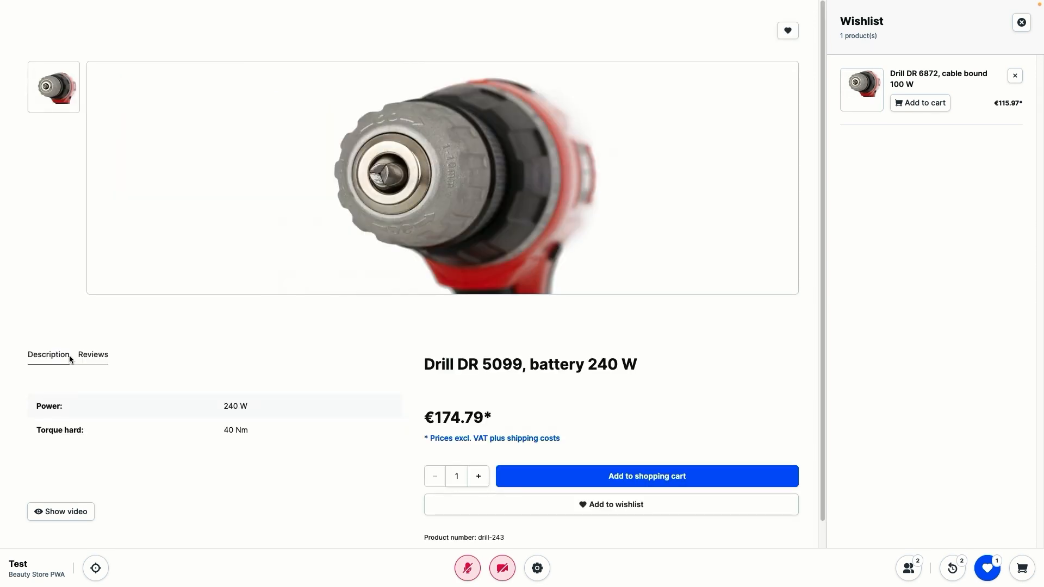
{"action": "scroll", "coordinate": [282, 349], "scroll_direction": "down", "scroll_amount": 1}
{"action": "scroll", "coordinate": [282, 348], "scroll_direction": "up", "scroll_amount": 1}
{"action": "left_click", "coordinate": [96, 569]}
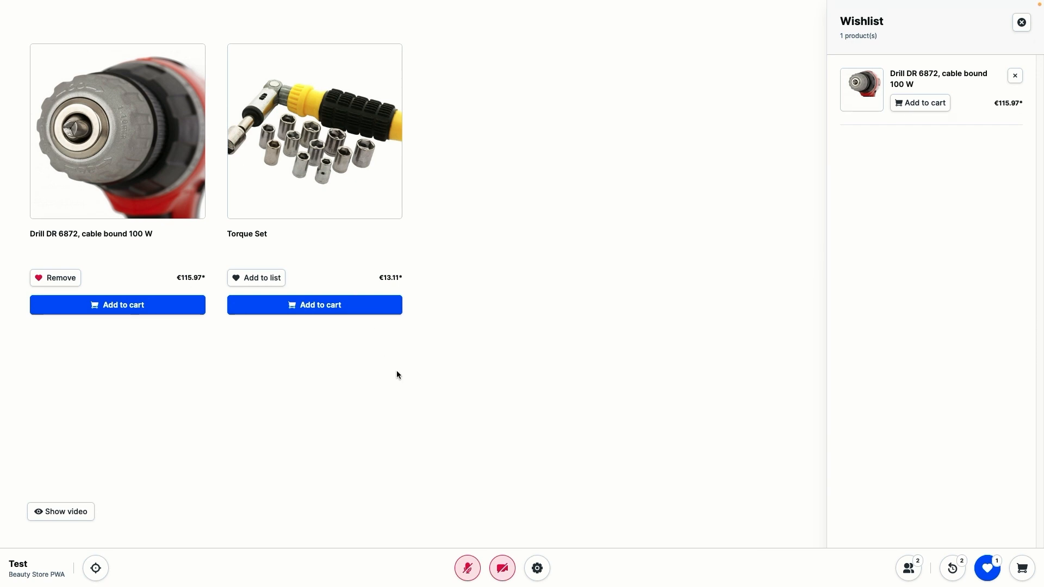
{"action": "left_click", "coordinate": [344, 193]}
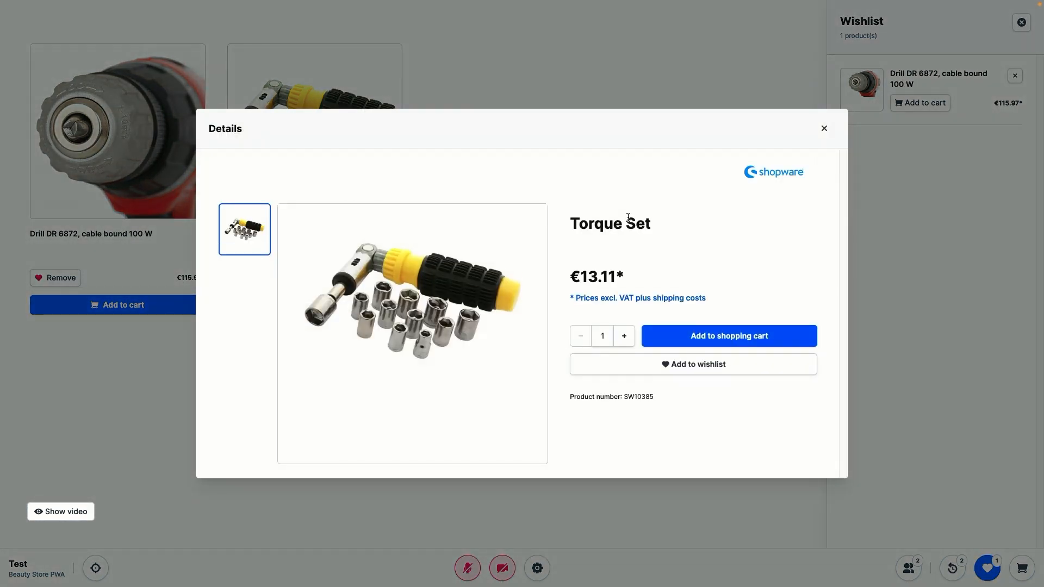
- Close the Torque Set details and the attendee's wishlist
{"action": "left_click", "coordinate": [824, 129]}
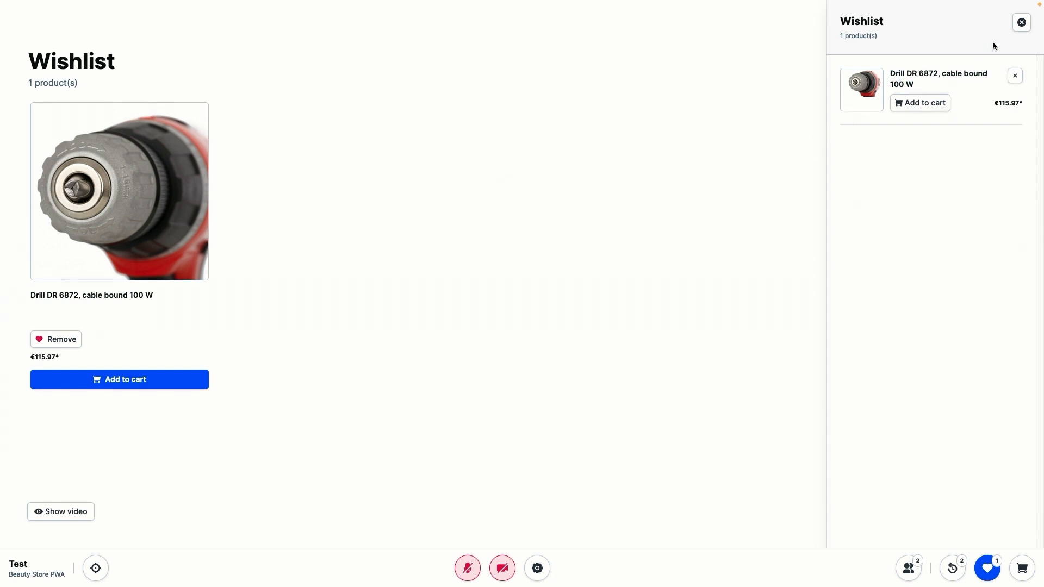
{"action": "left_click", "coordinate": [1021, 22]}
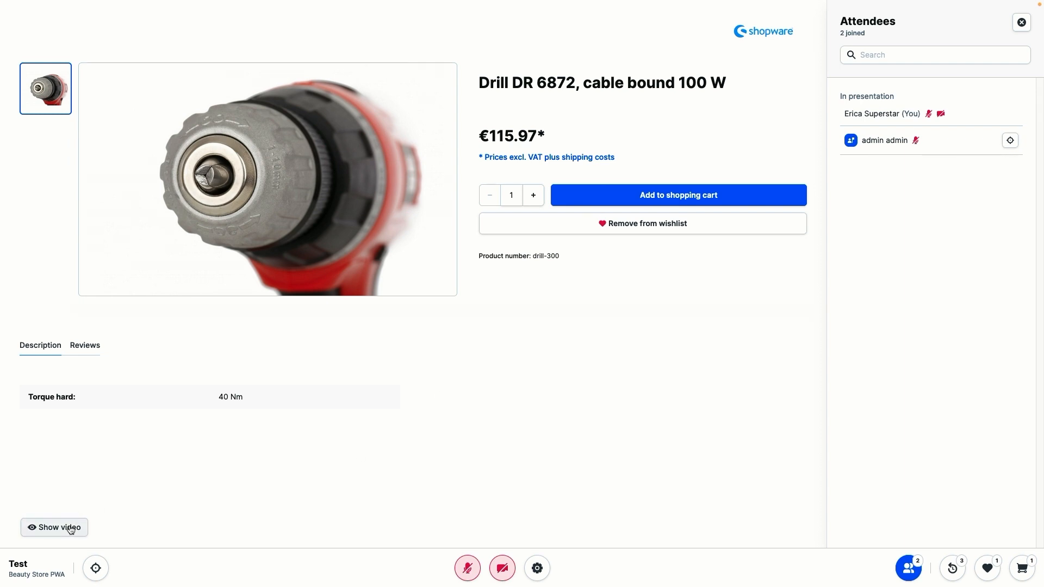
- Show the participants' video window on the drill's product page and move it over the empty area of the Attendees list
{"action": "mouse_move", "coordinate": [68, 531]}
{"action": "left_mouse_down"}
{"action": "mouse_move", "coordinate": [82, 520]}
{"action": "mouse_move", "coordinate": [61, 523]}
{"action": "mouse_move", "coordinate": [75, 511]}
{"action": "mouse_move", "coordinate": [570, 512]}
{"action": "mouse_move", "coordinate": [666, 472]}
{"action": "mouse_move", "coordinate": [50, 526]}
{"action": "left_mouse_up"}
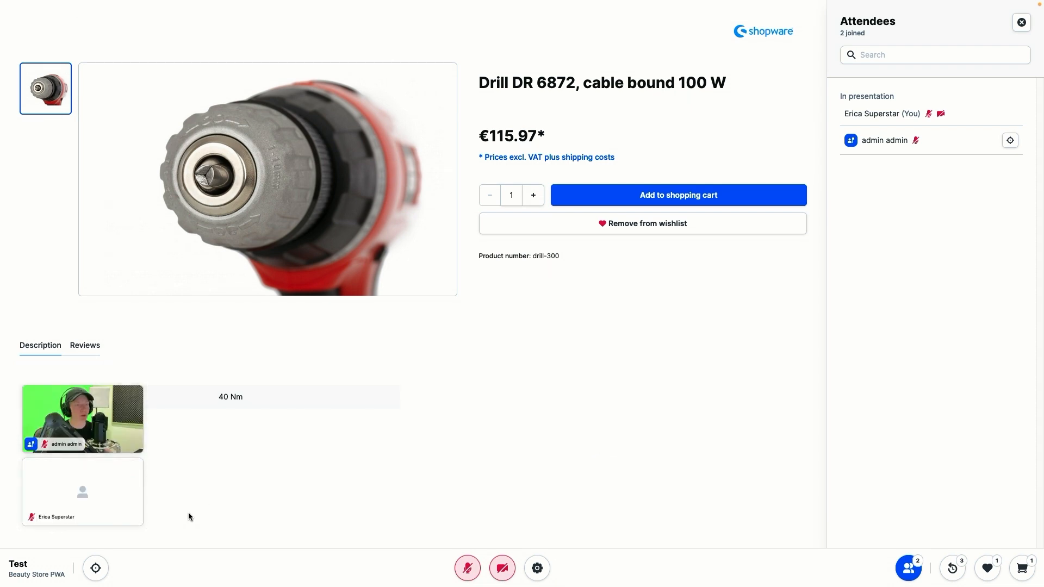
{"action": "mouse_move", "coordinate": [92, 388]}
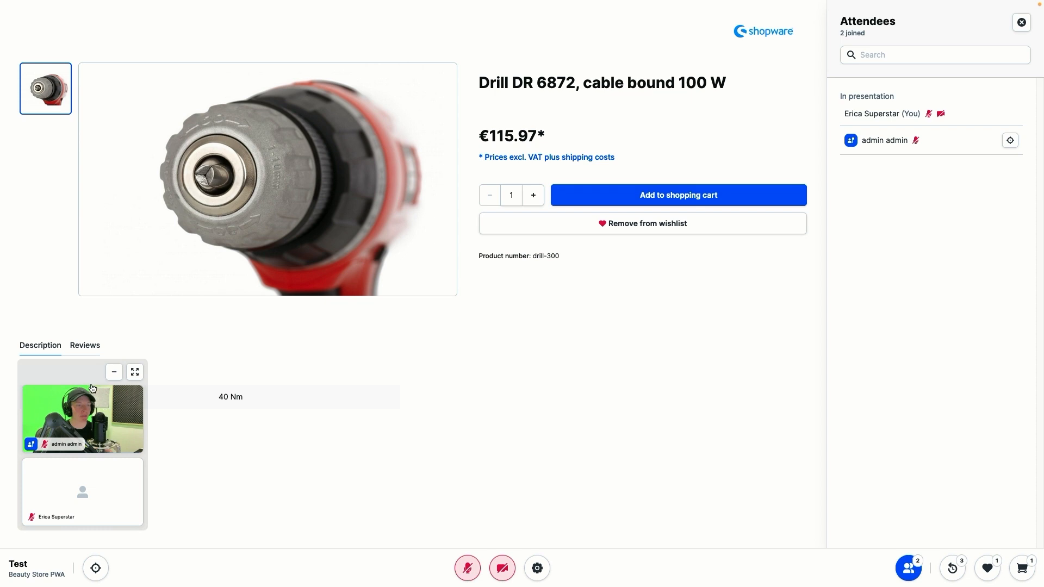
{"action": "left_click_drag", "start_coordinate": [79, 373], "coordinate": [916, 259]}
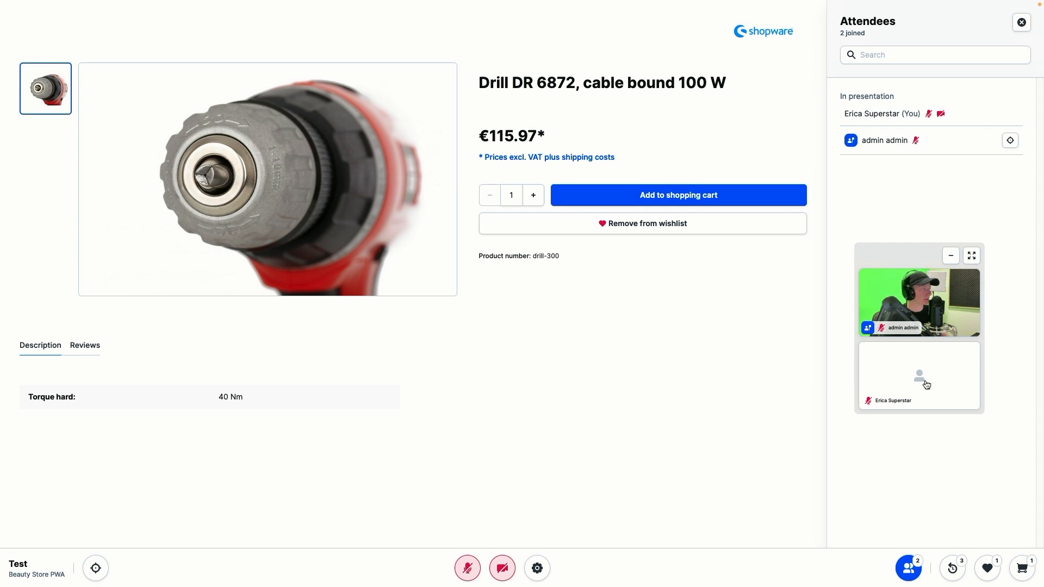
- Test the attendee's camera by switching the video on and off twice
{"action": "left_click", "coordinate": [507, 569]}
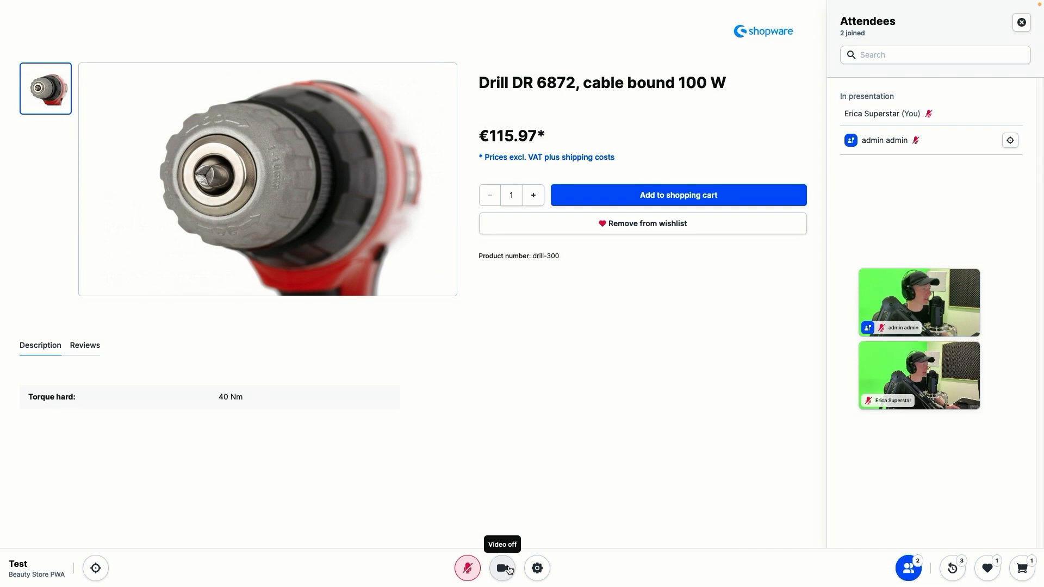
{"action": "left_click", "coordinate": [507, 569]}
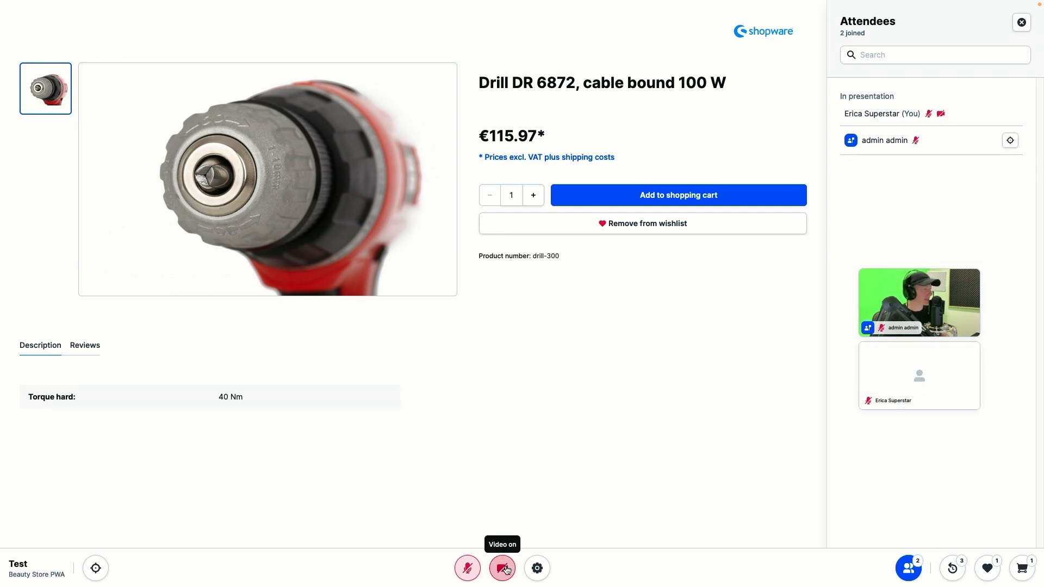
{"action": "left_click", "coordinate": [507, 569]}
{"action": "left_click", "coordinate": [506, 569]}
- Reposition the participants' video window slightly and hide it, and open the attendee's session settings
{"action": "mouse_move", "coordinate": [939, 260]}
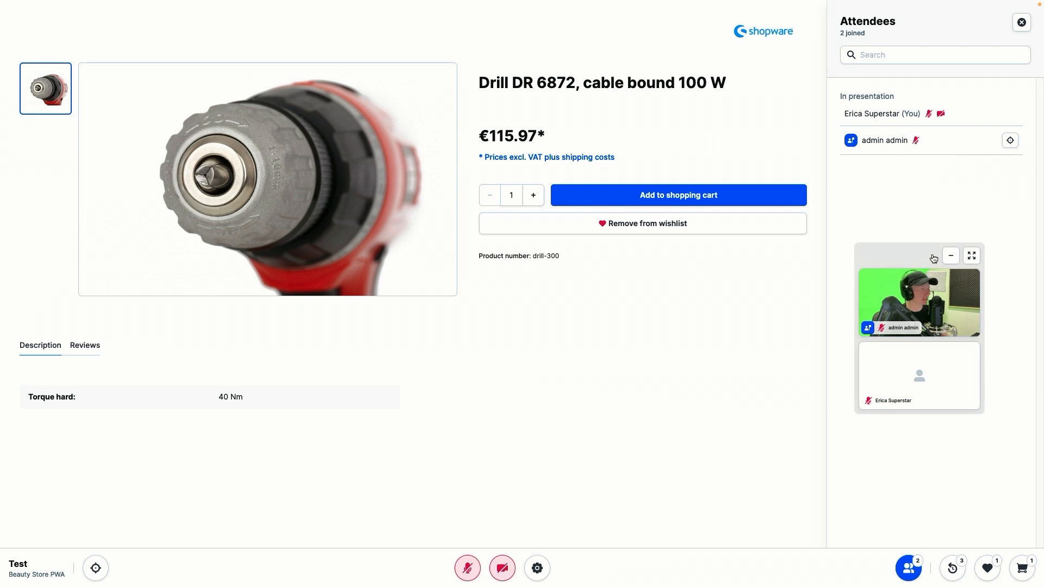
{"action": "left_click_drag", "start_coordinate": [939, 260], "coordinate": [917, 269]}
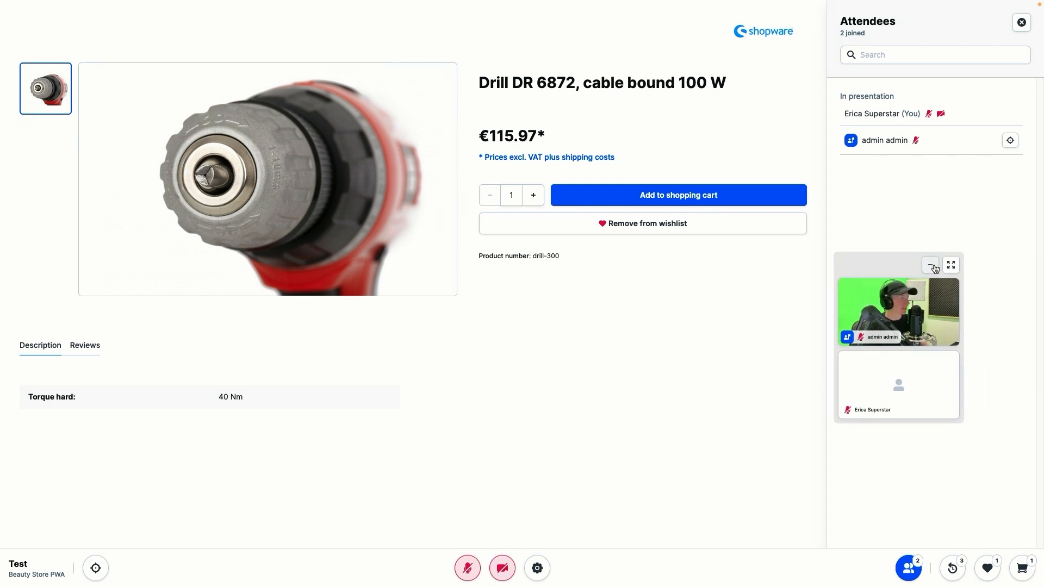
{"action": "left_click", "coordinate": [930, 267]}
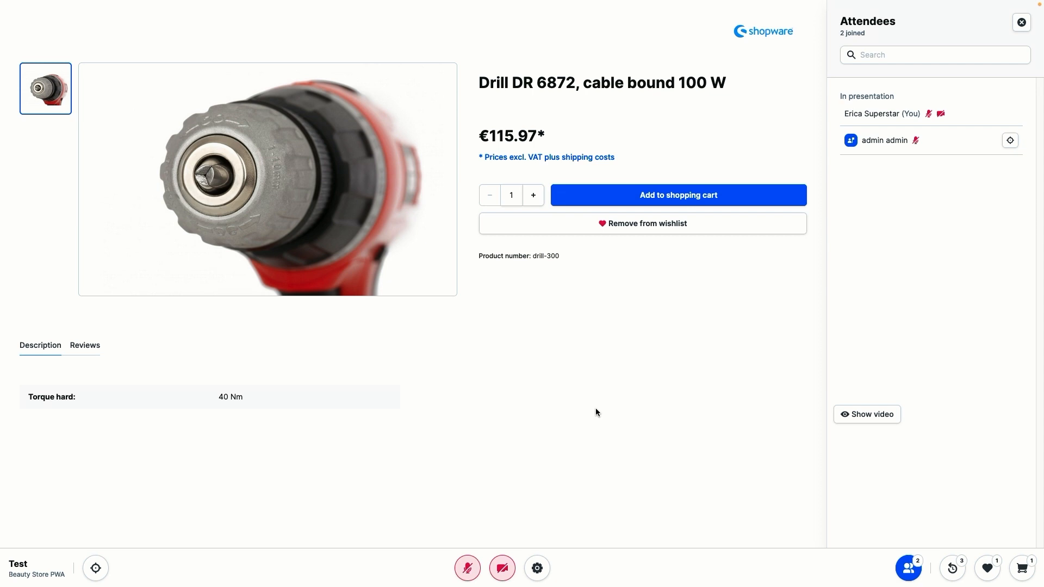
{"action": "left_click", "coordinate": [538, 568]}
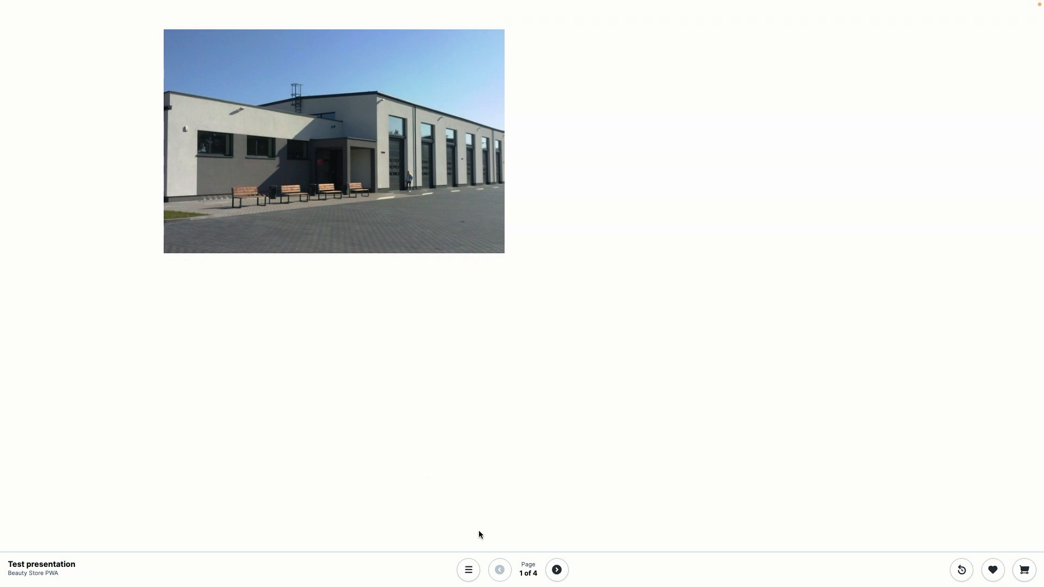
- Advance the Test presentation to page 2 of 4
{"action": "left_click", "coordinate": [564, 572]}
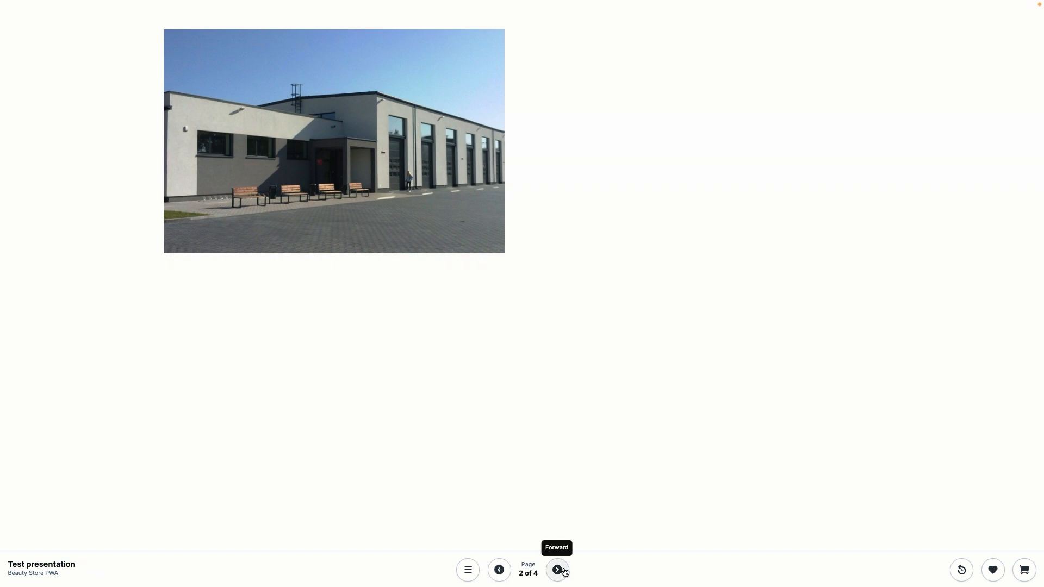